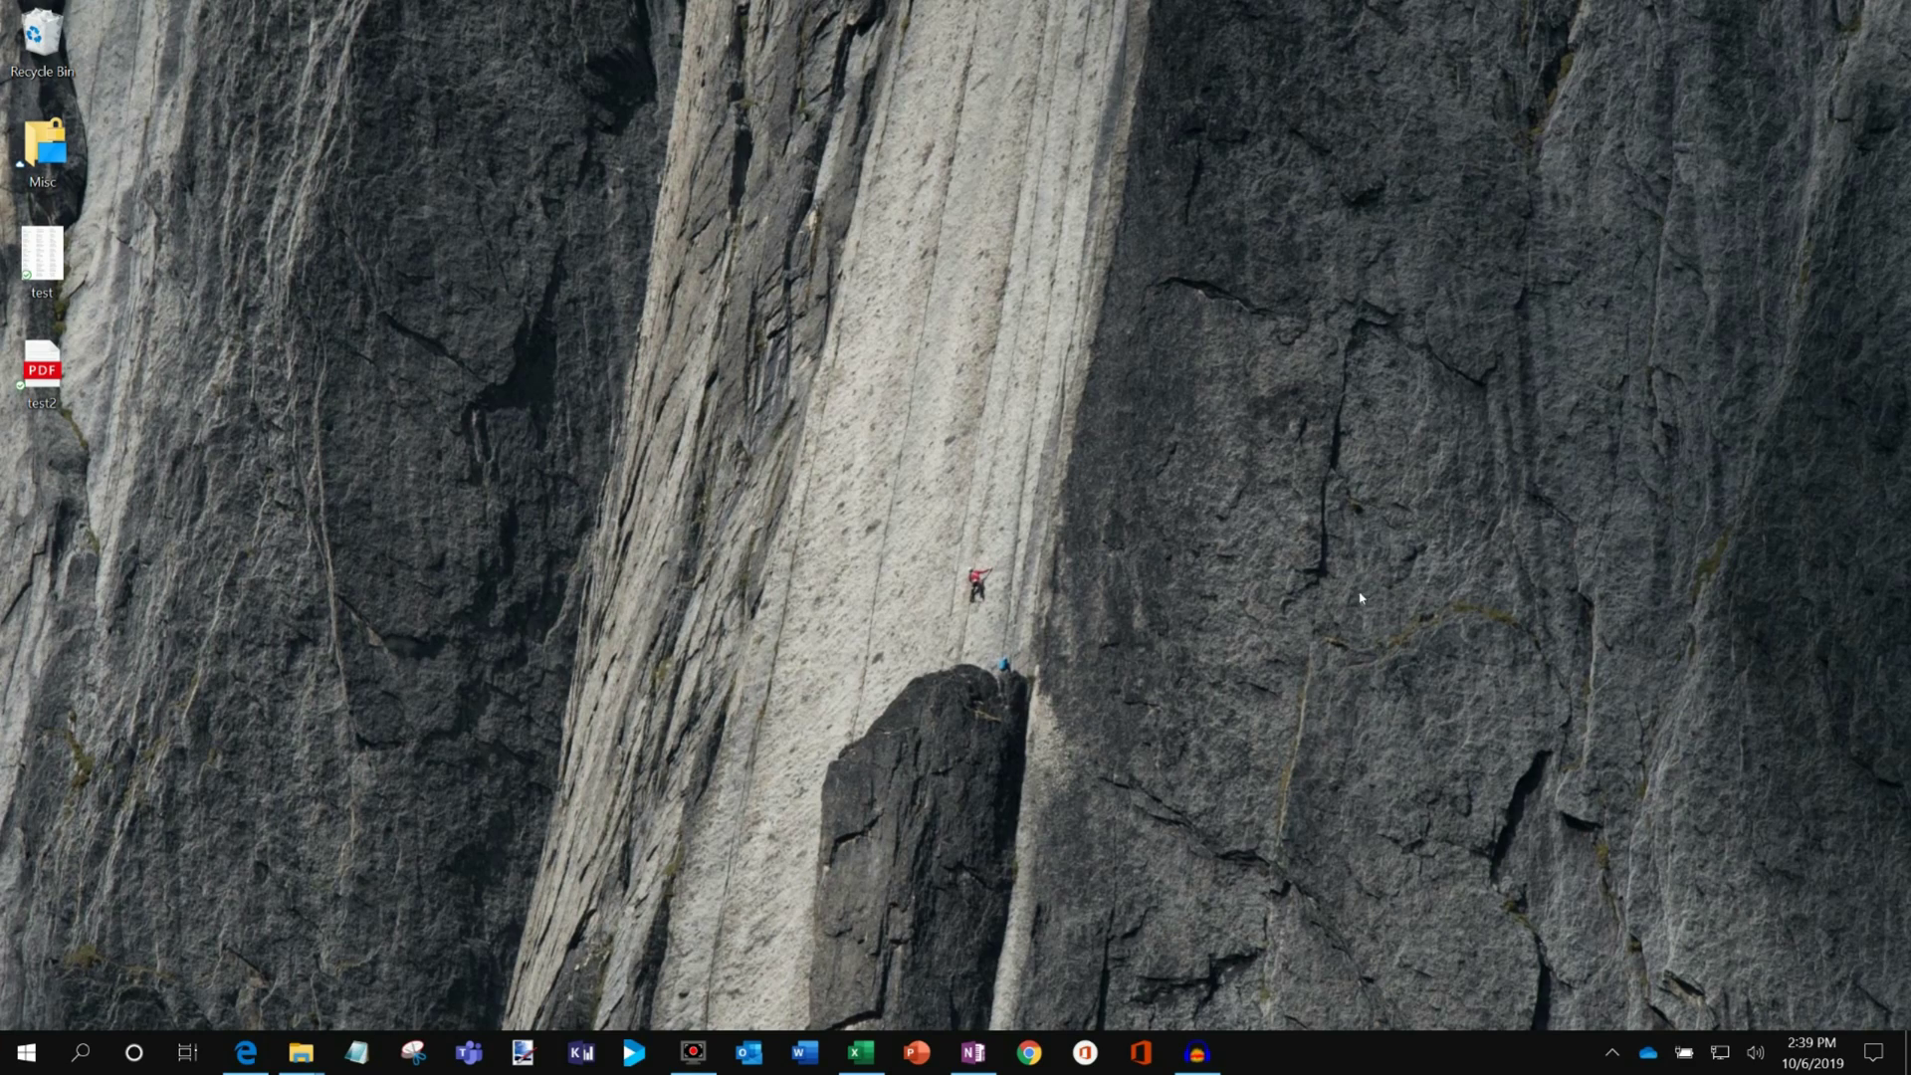
# - Launch Word and create a new blank document, Document1
pyautogui.click(805, 1052)
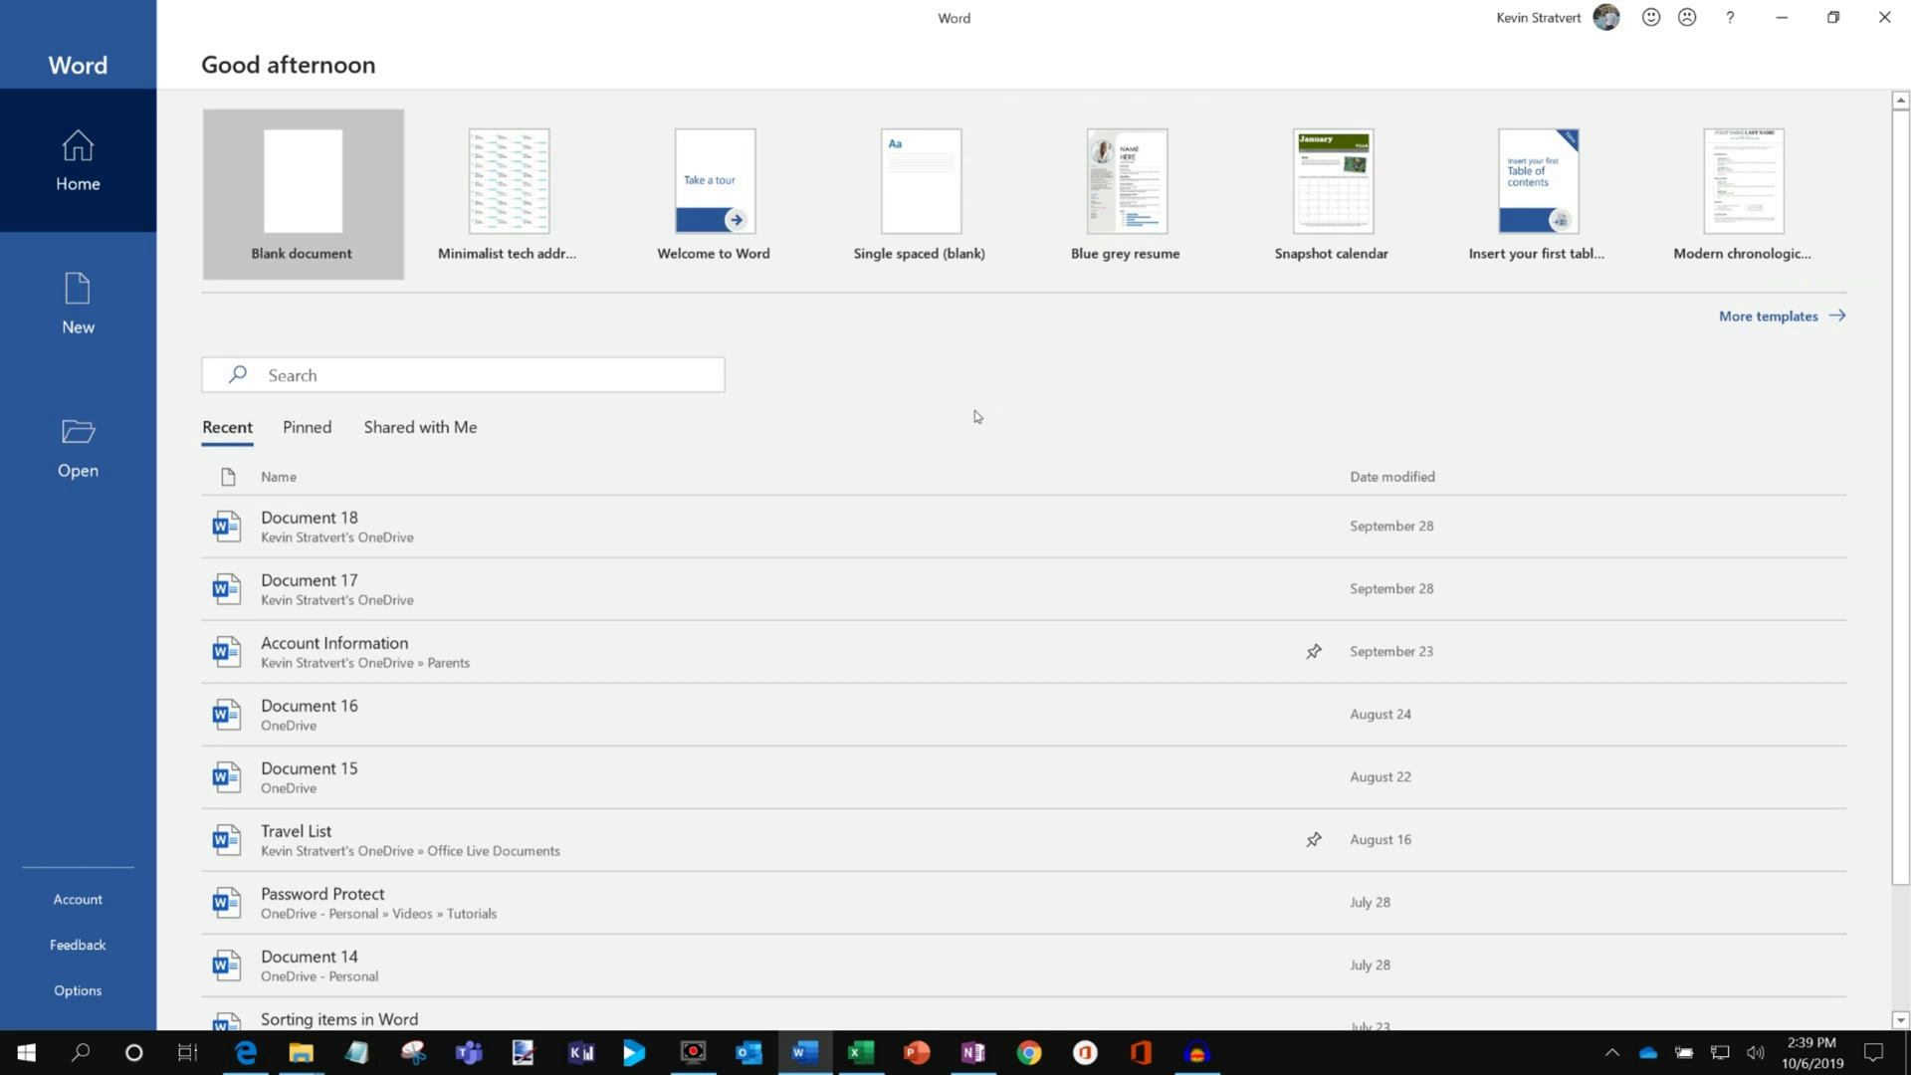
pyautogui.click(324, 166)
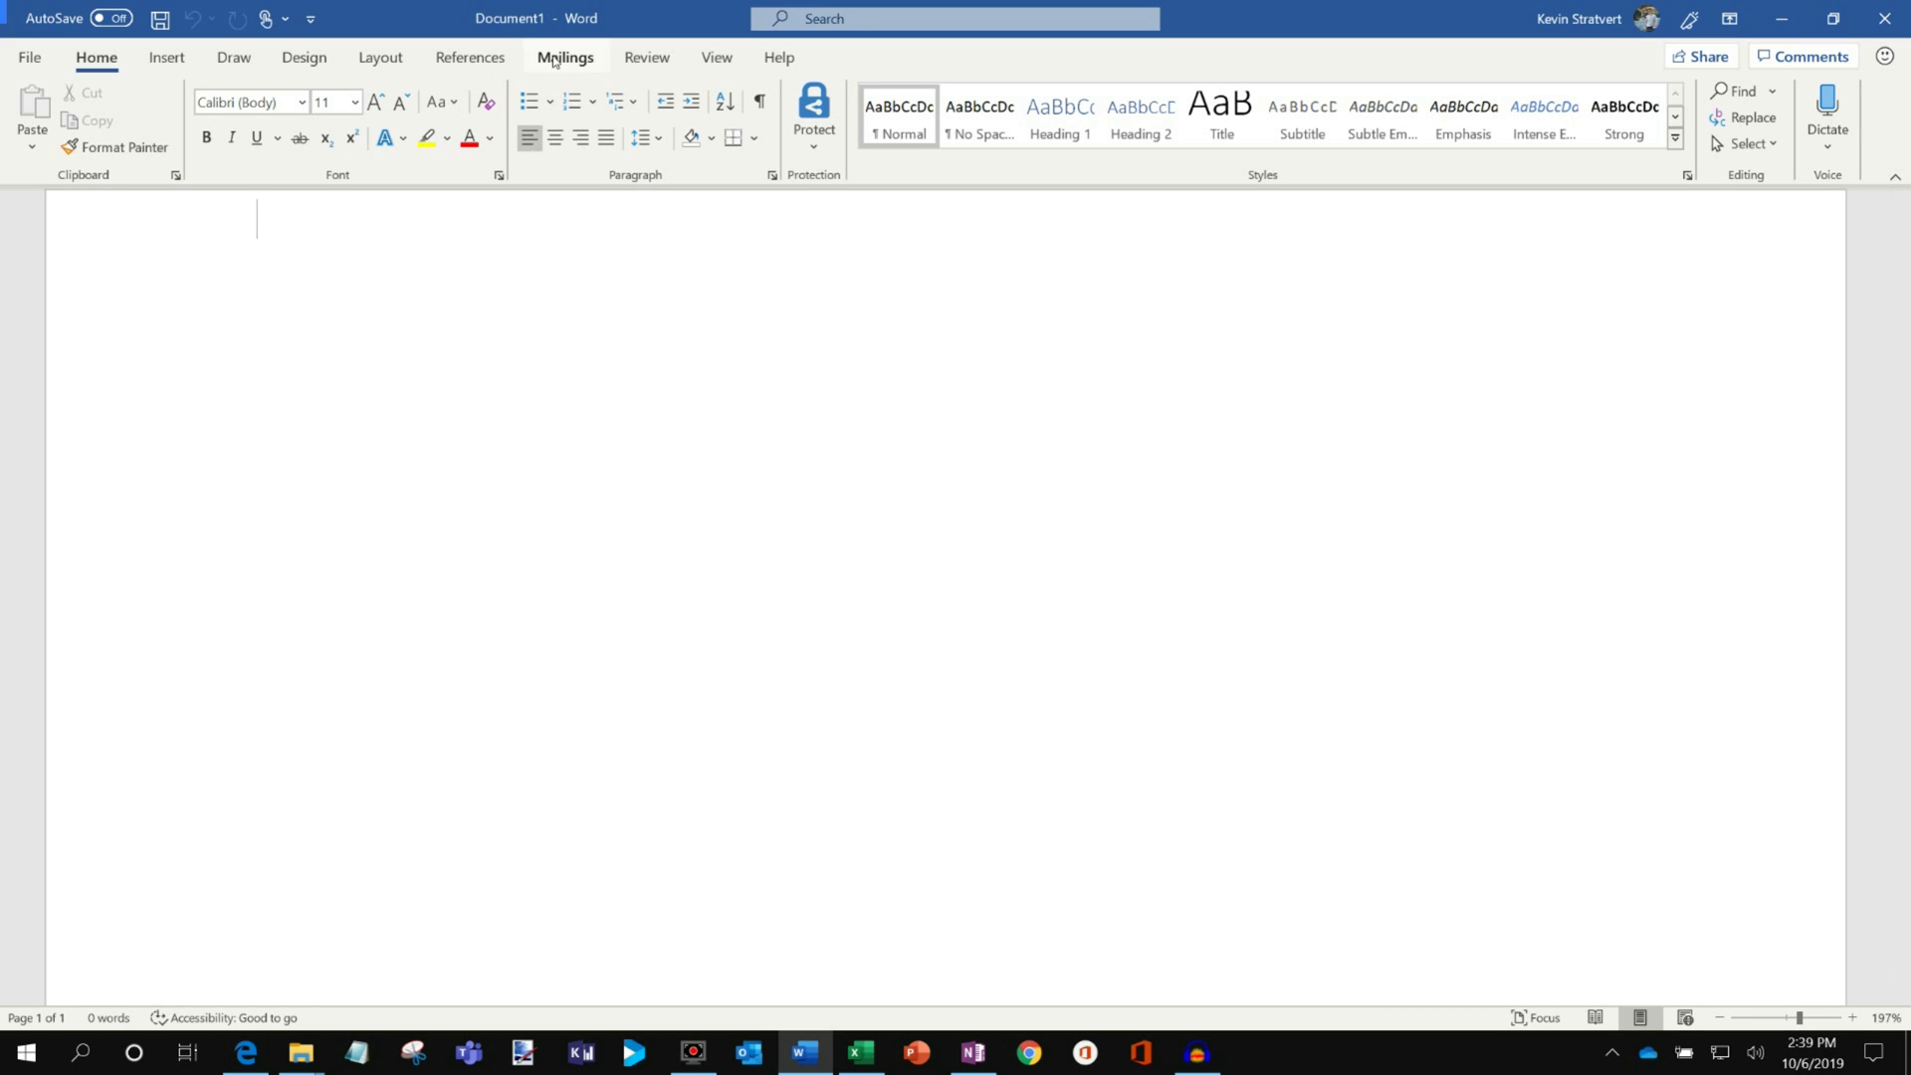
# - Start the Step-by-Step Mail Merge Wizard from Mailings and widen the Mail Merge pane
pyautogui.click(554, 60)
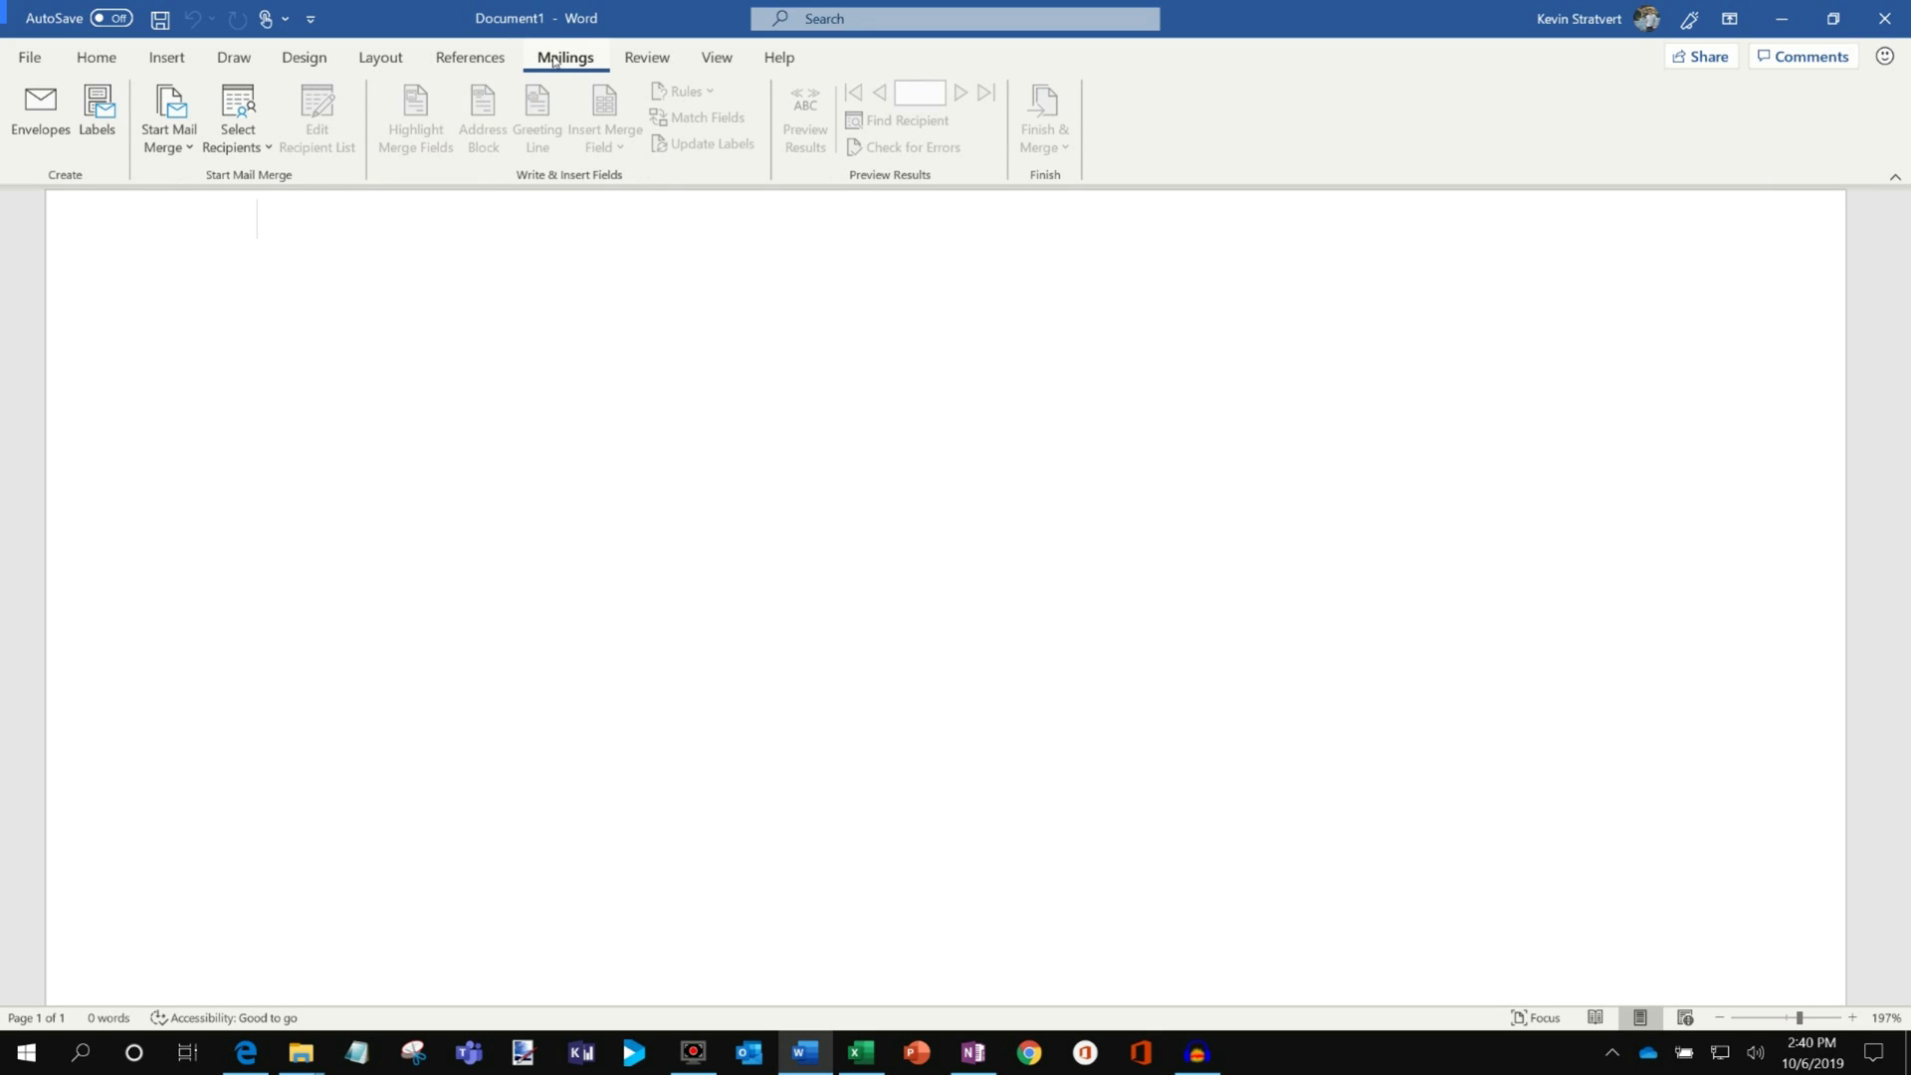
pyautogui.click(178, 147)
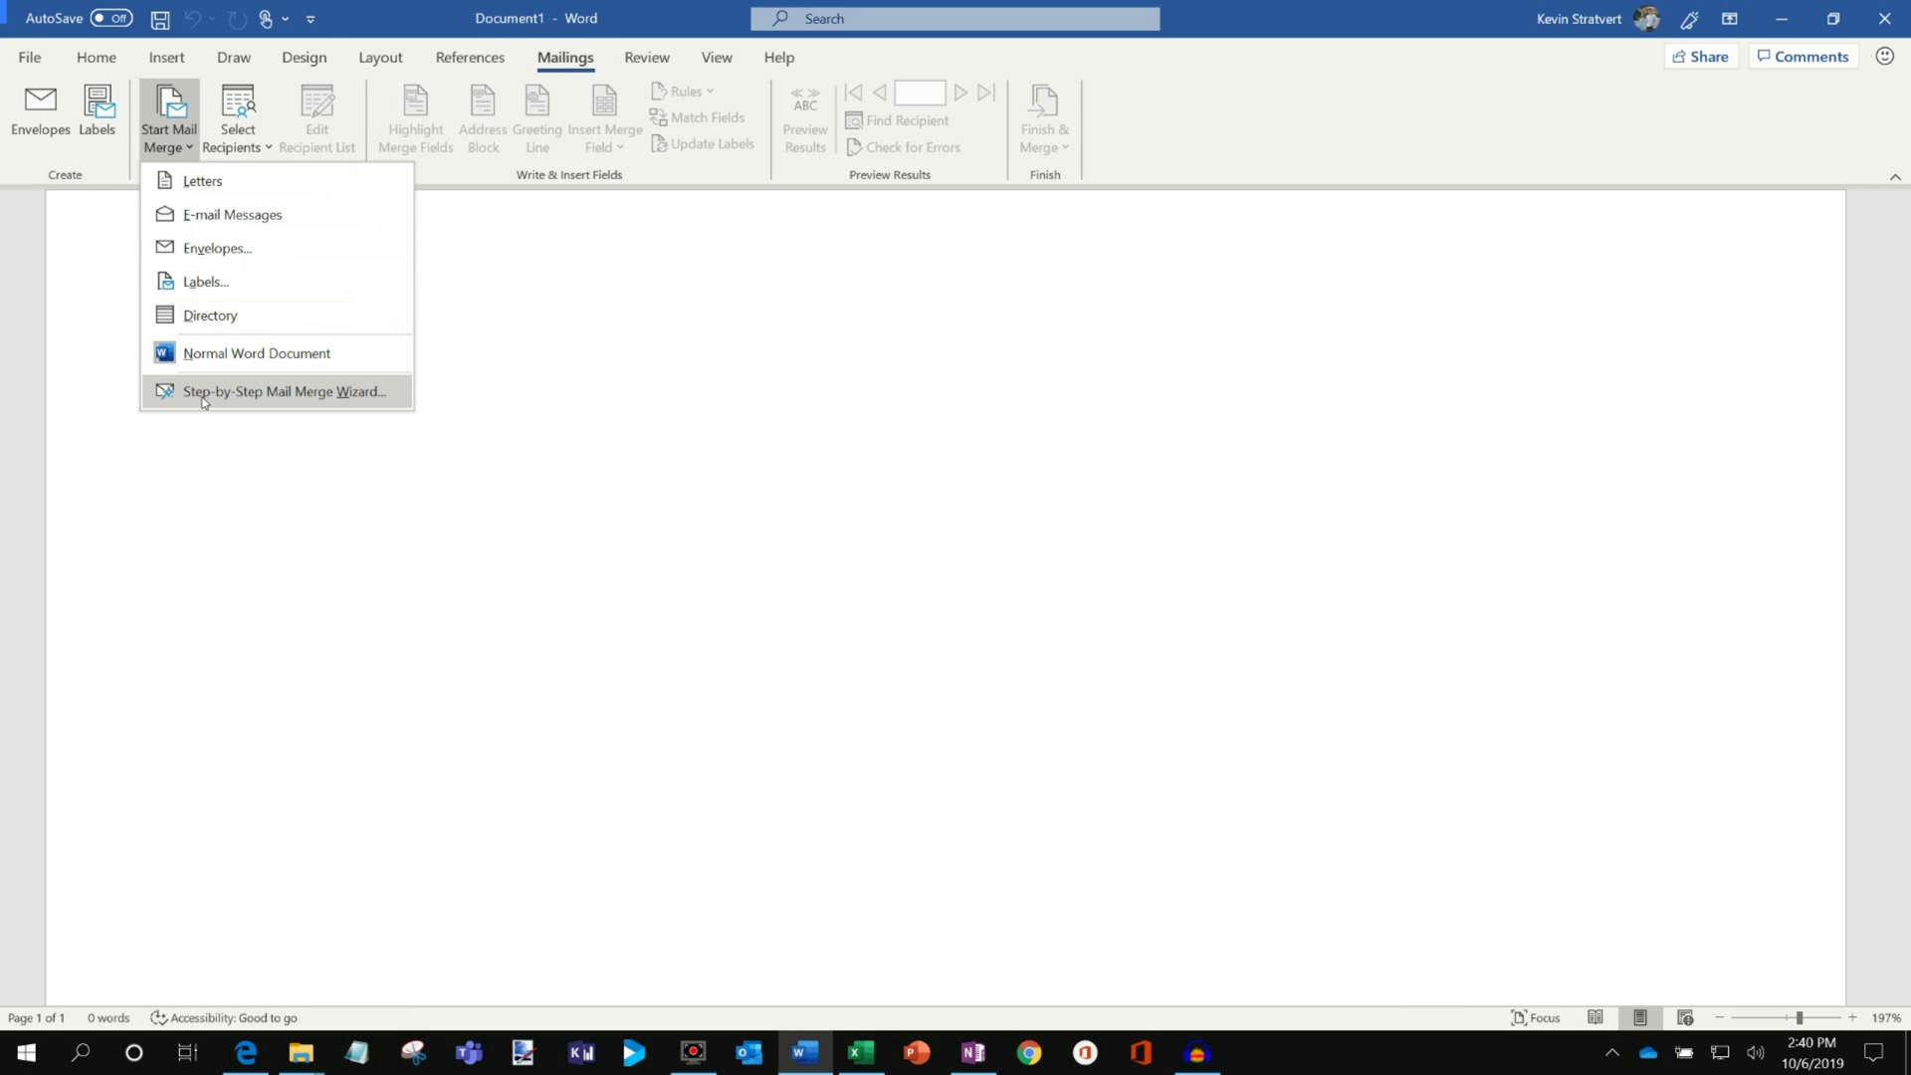
pyautogui.click(285, 391)
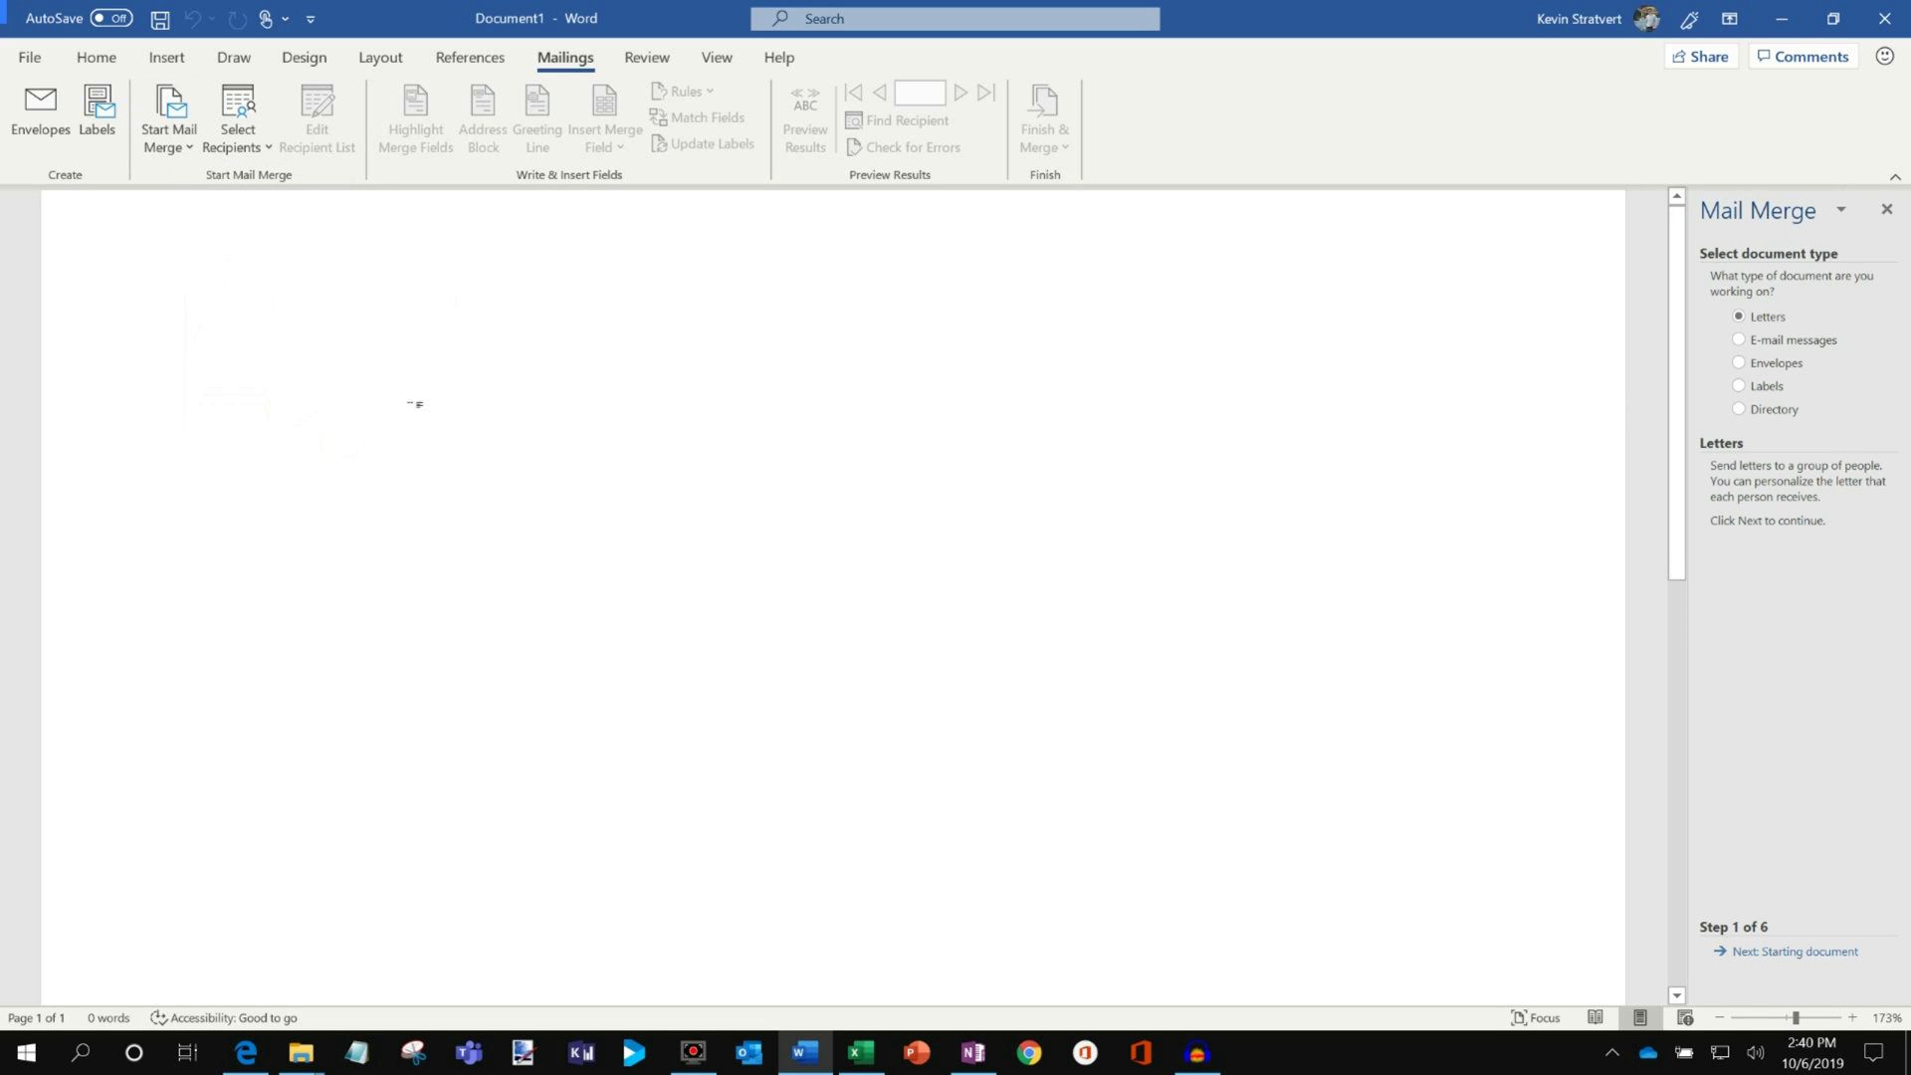
pyautogui.moveTo(1702, 636); pyautogui.dragTo(1585, 636)
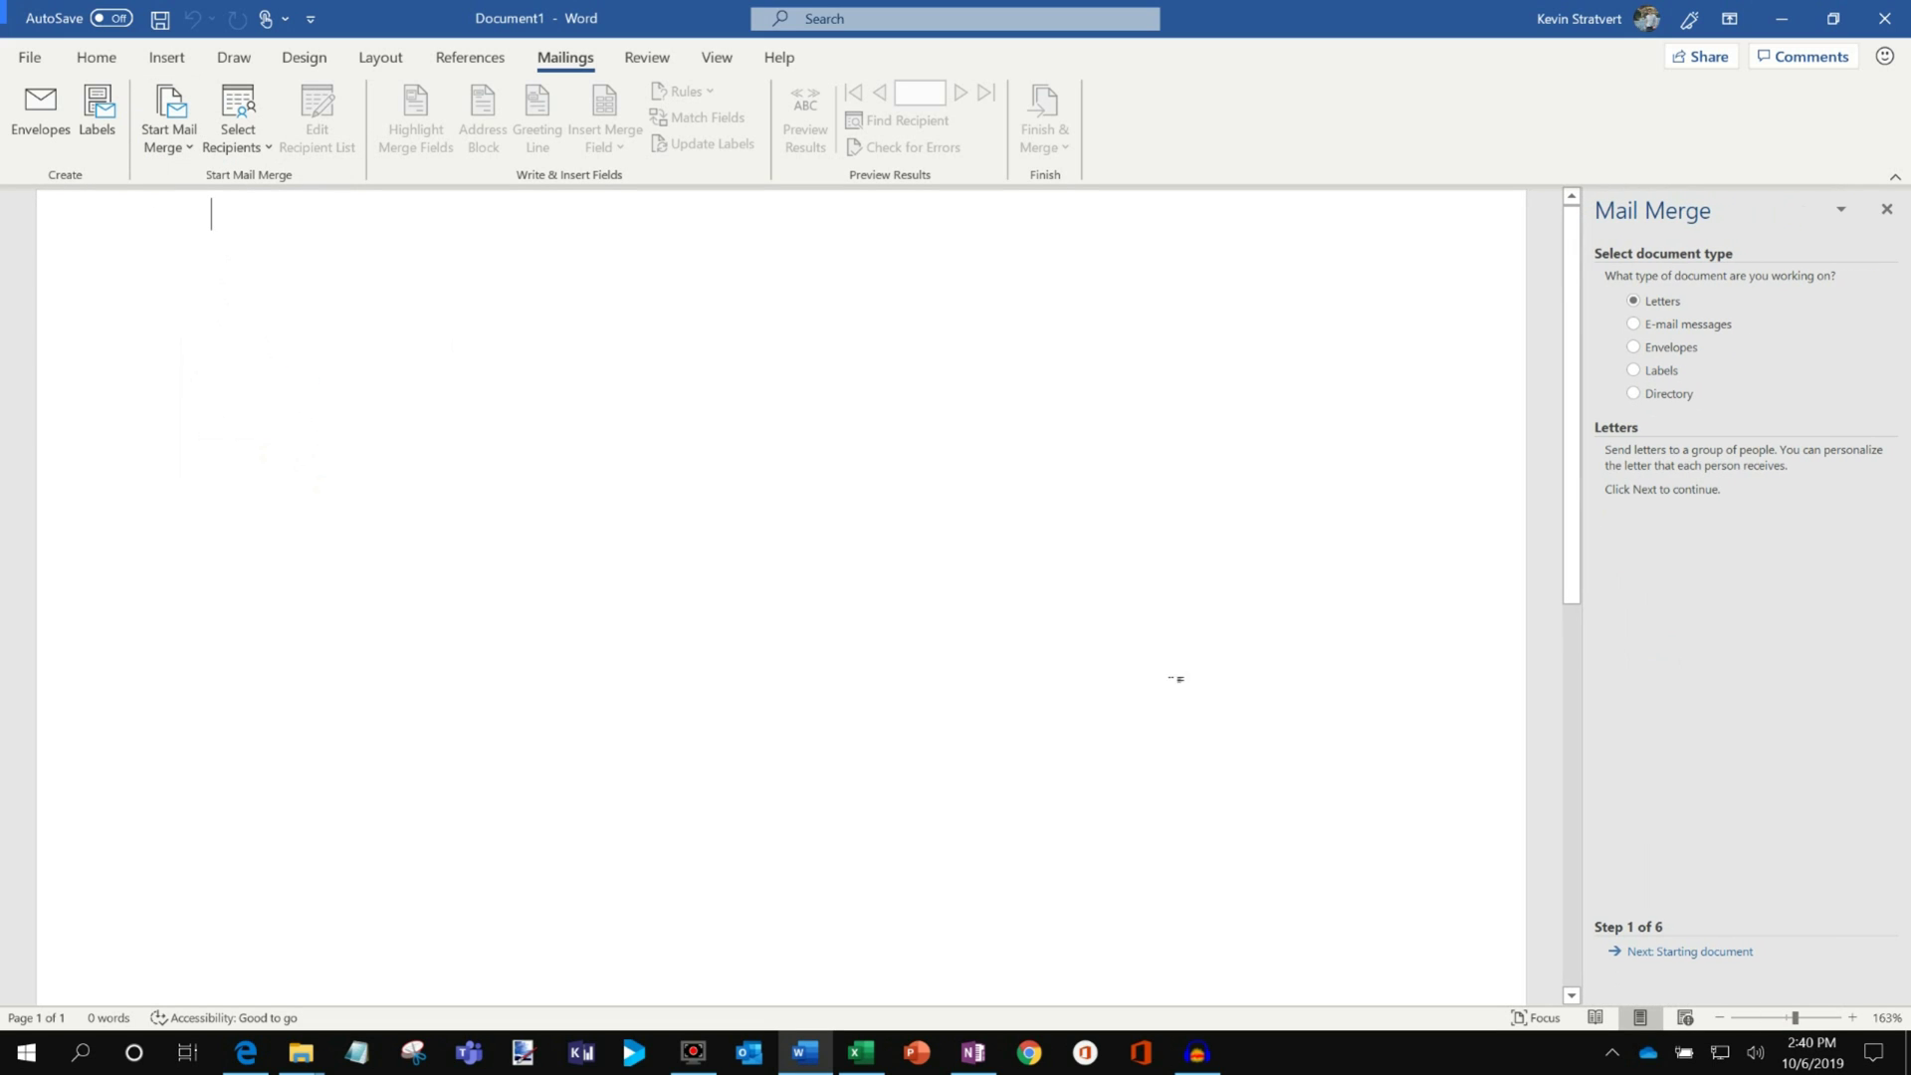
# - In Excel, highlight the Name, Street Address, City, State and Zip Code columns in turn
pyautogui.click(866, 1062)
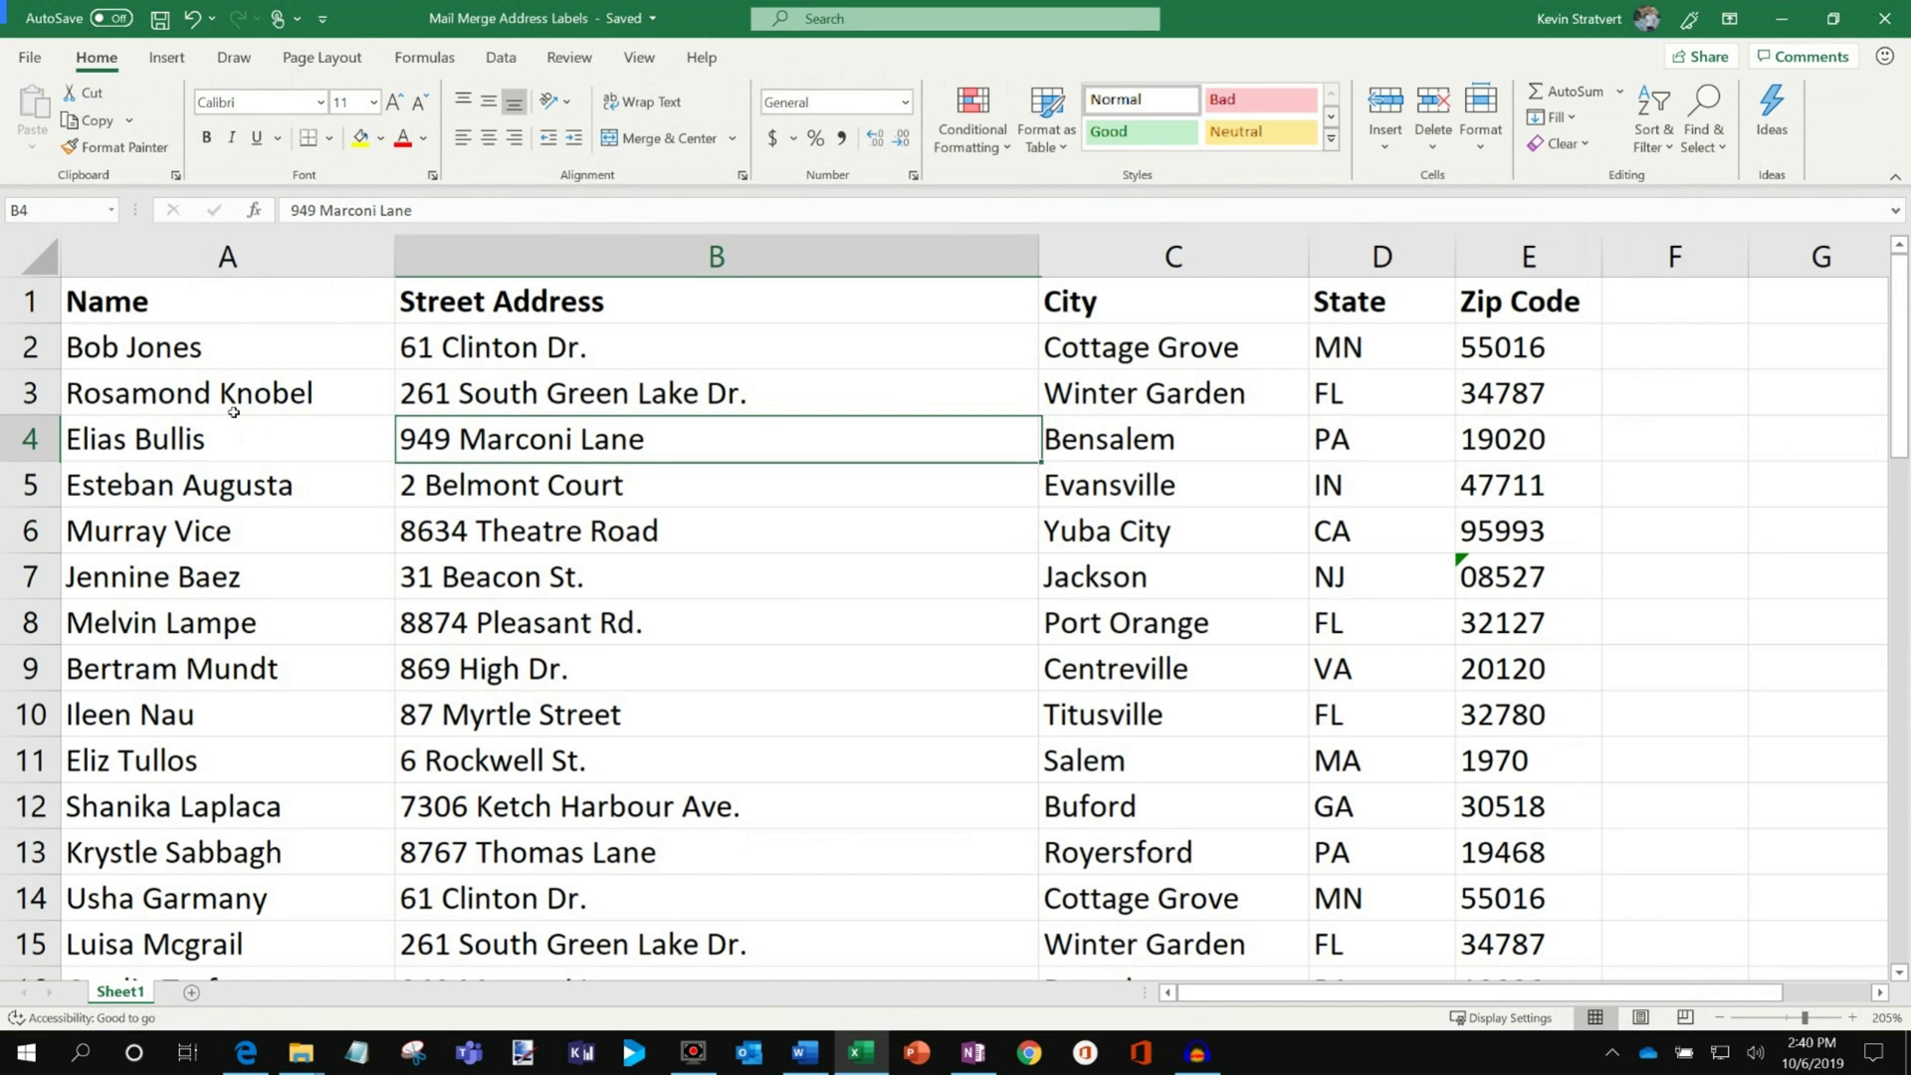
pyautogui.click(239, 310)
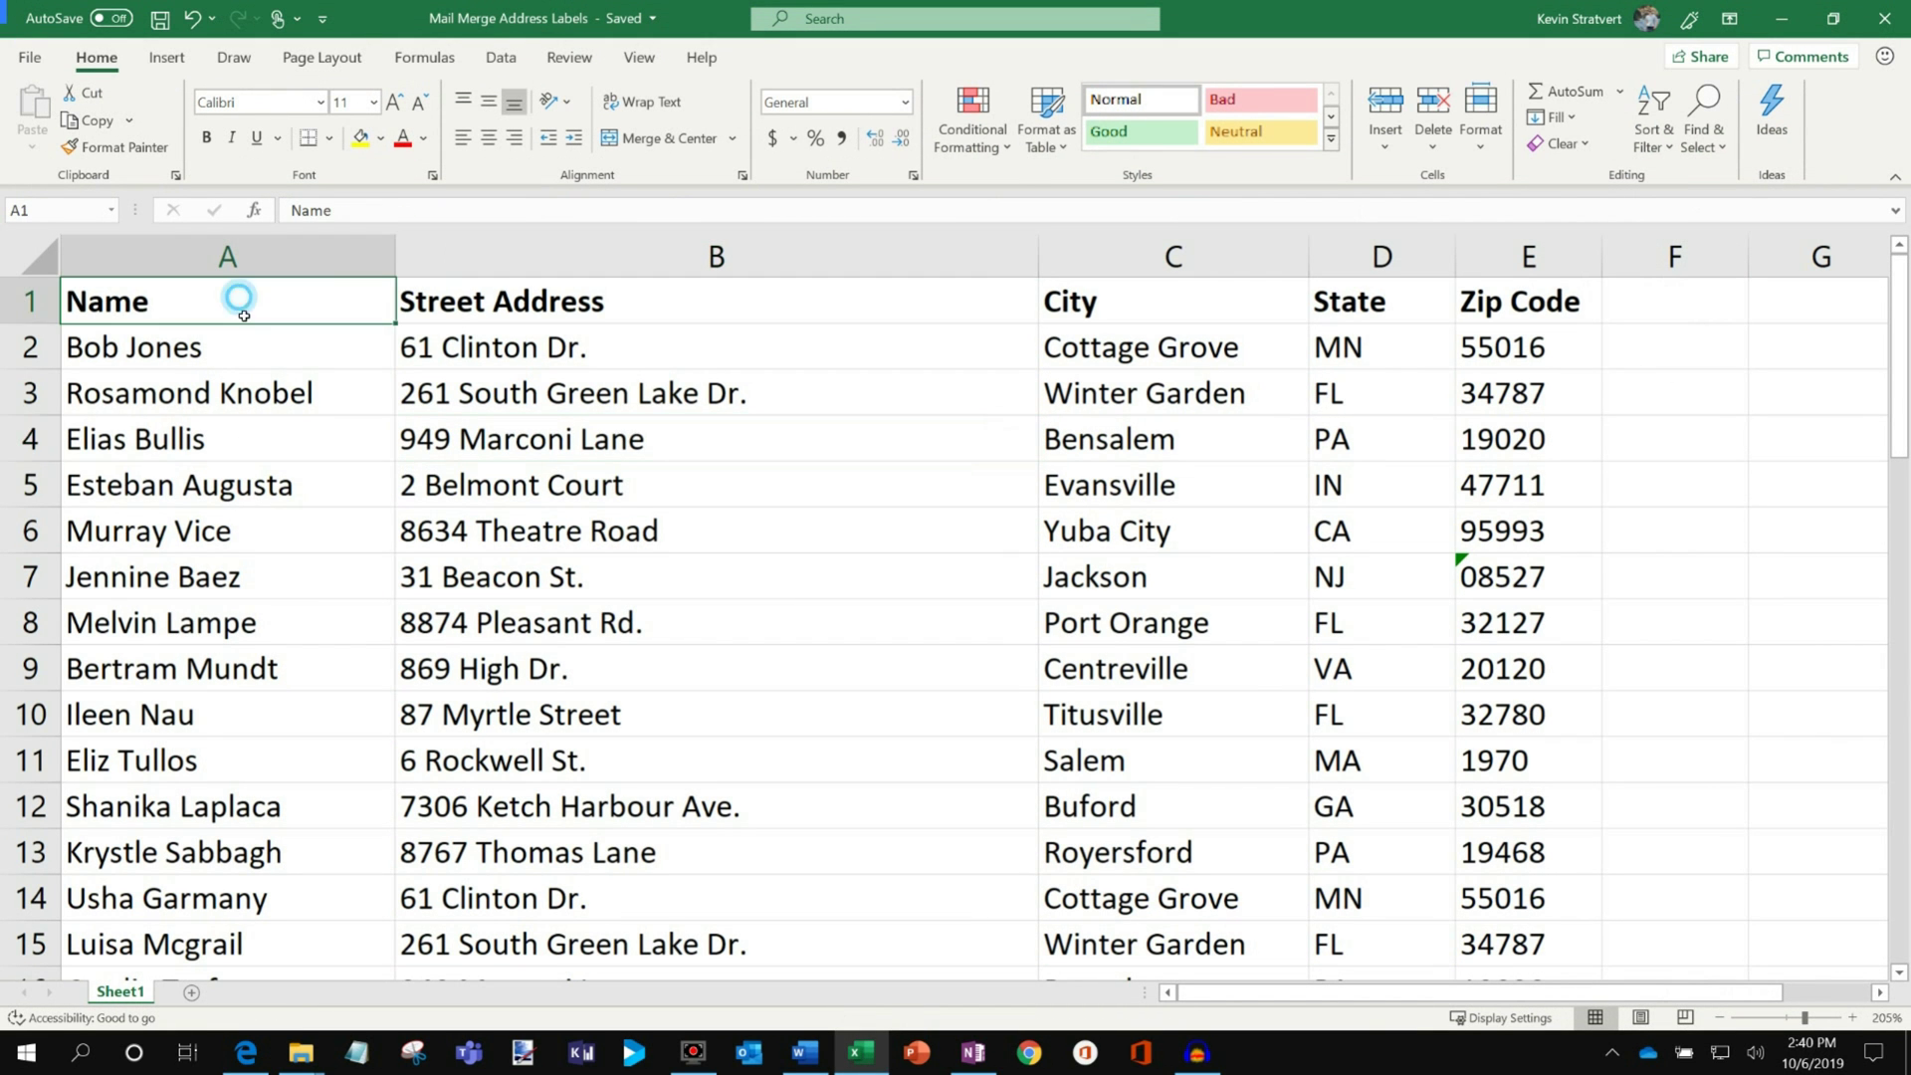
pyautogui.hotkey('shift', 'Down')
pyautogui.hotkey('shift', 'Down')
pyautogui.hotkey('shift', 'Down')
pyautogui.hotkey('shift', 'Down')
pyautogui.hotkey('shift', 'Down')
pyautogui.hotkey('shift', 'Down')
pyautogui.hotkey('shift', 'Down')
pyautogui.hotkey('shift', 'Down')
pyautogui.hotkey('shift', 'Down')
pyautogui.hotkey('shift', 'Down')
pyautogui.hotkey('shift', 'Down')
pyautogui.click(647, 307)
pyautogui.hotkey('shift', 'Down')
pyautogui.hotkey('shift', 'Down')
pyautogui.hotkey('shift', 'Down')
pyautogui.hotkey('shift', 'Down')
pyautogui.hotkey('shift', 'Down')
pyautogui.hotkey('shift', 'Down')
pyautogui.hotkey('shift', 'Down')
pyautogui.hotkey('shift', 'Down')
pyautogui.hotkey('shift', 'Down')
pyautogui.hotkey('shift', 'Down')
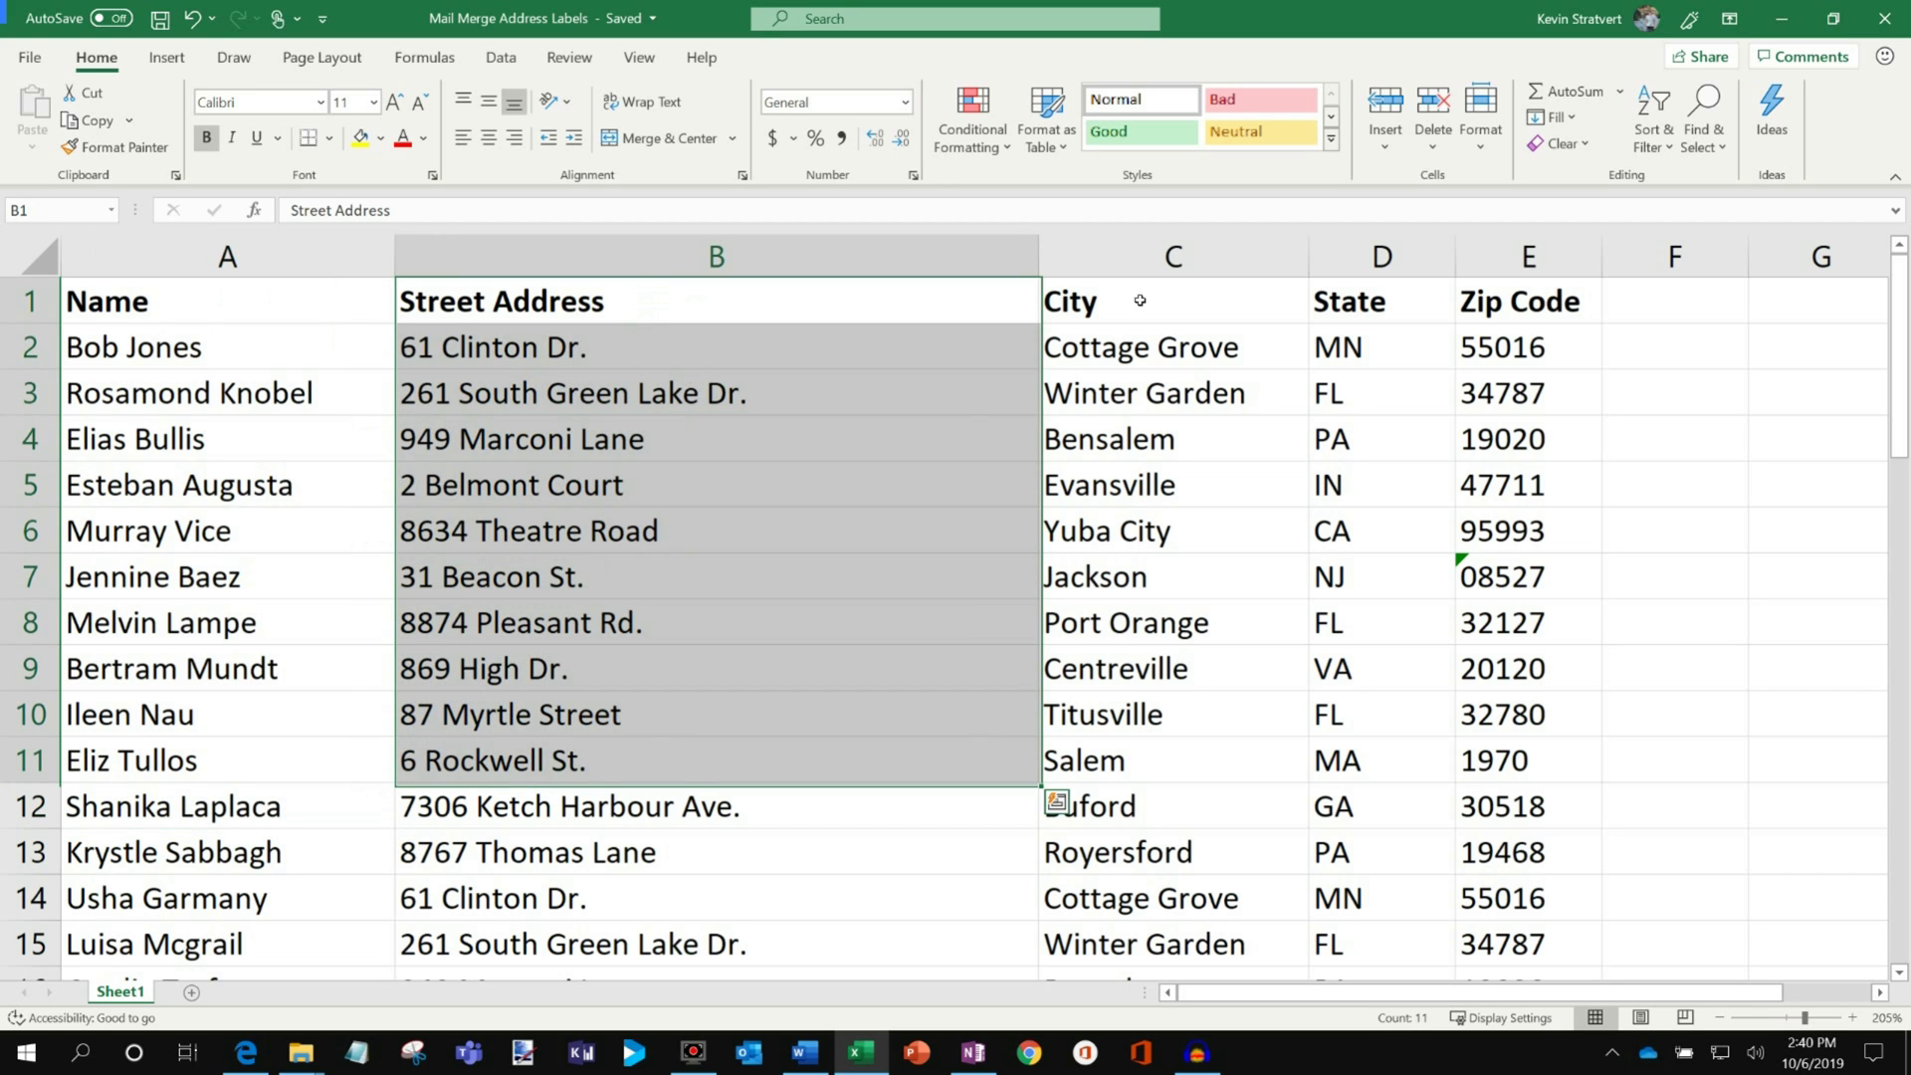
pyautogui.click(1139, 301)
pyautogui.hotkey('shift', 'Down')
pyautogui.hotkey('shift', 'Down')
pyautogui.hotkey('shift', 'Down')
pyautogui.hotkey('shift', 'Down')
pyautogui.hotkey('shift', 'Down')
pyautogui.hotkey('shift', 'Down')
pyautogui.hotkey('shift', 'Down')
pyautogui.hotkey('shift', 'Down')
pyautogui.moveTo(1379, 306); pyautogui.dragTo(1384, 736)
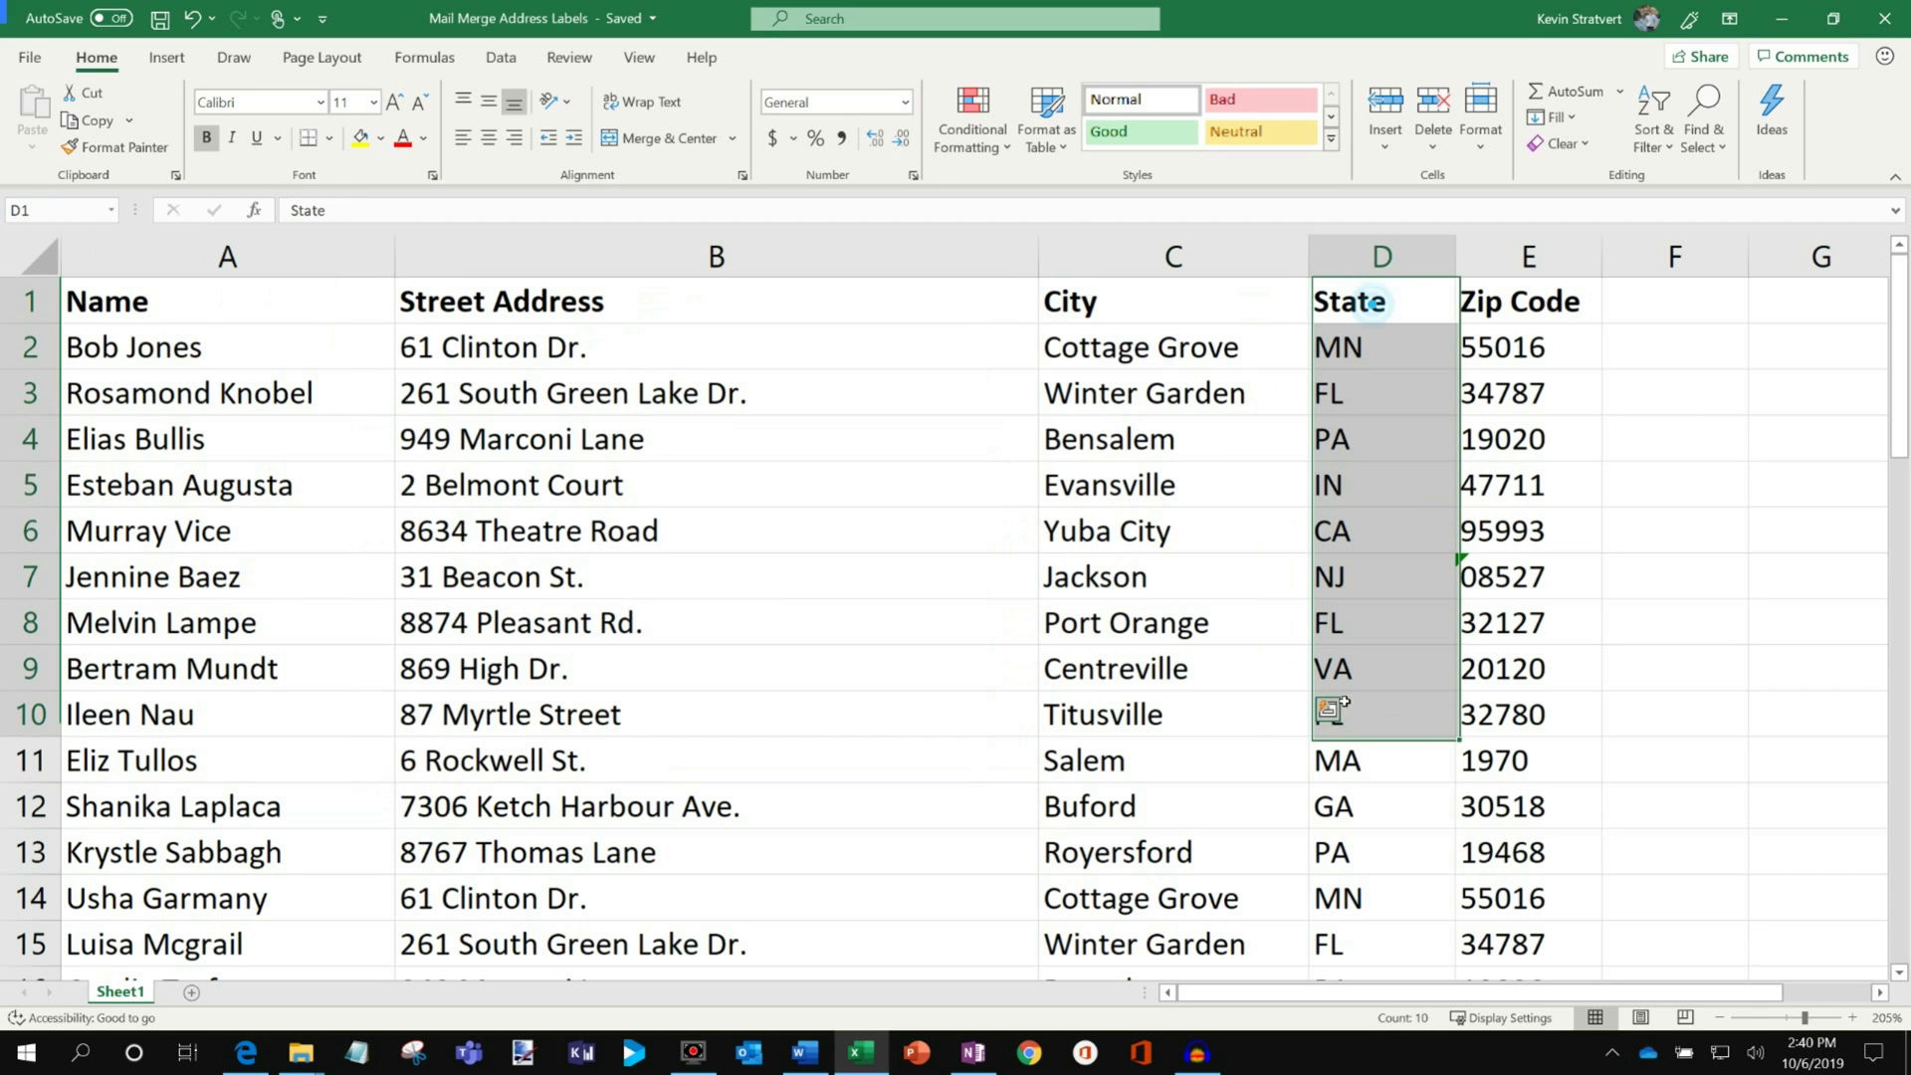
pyautogui.moveTo(1507, 317); pyautogui.dragTo(1508, 801)
pyautogui.click(841, 577)
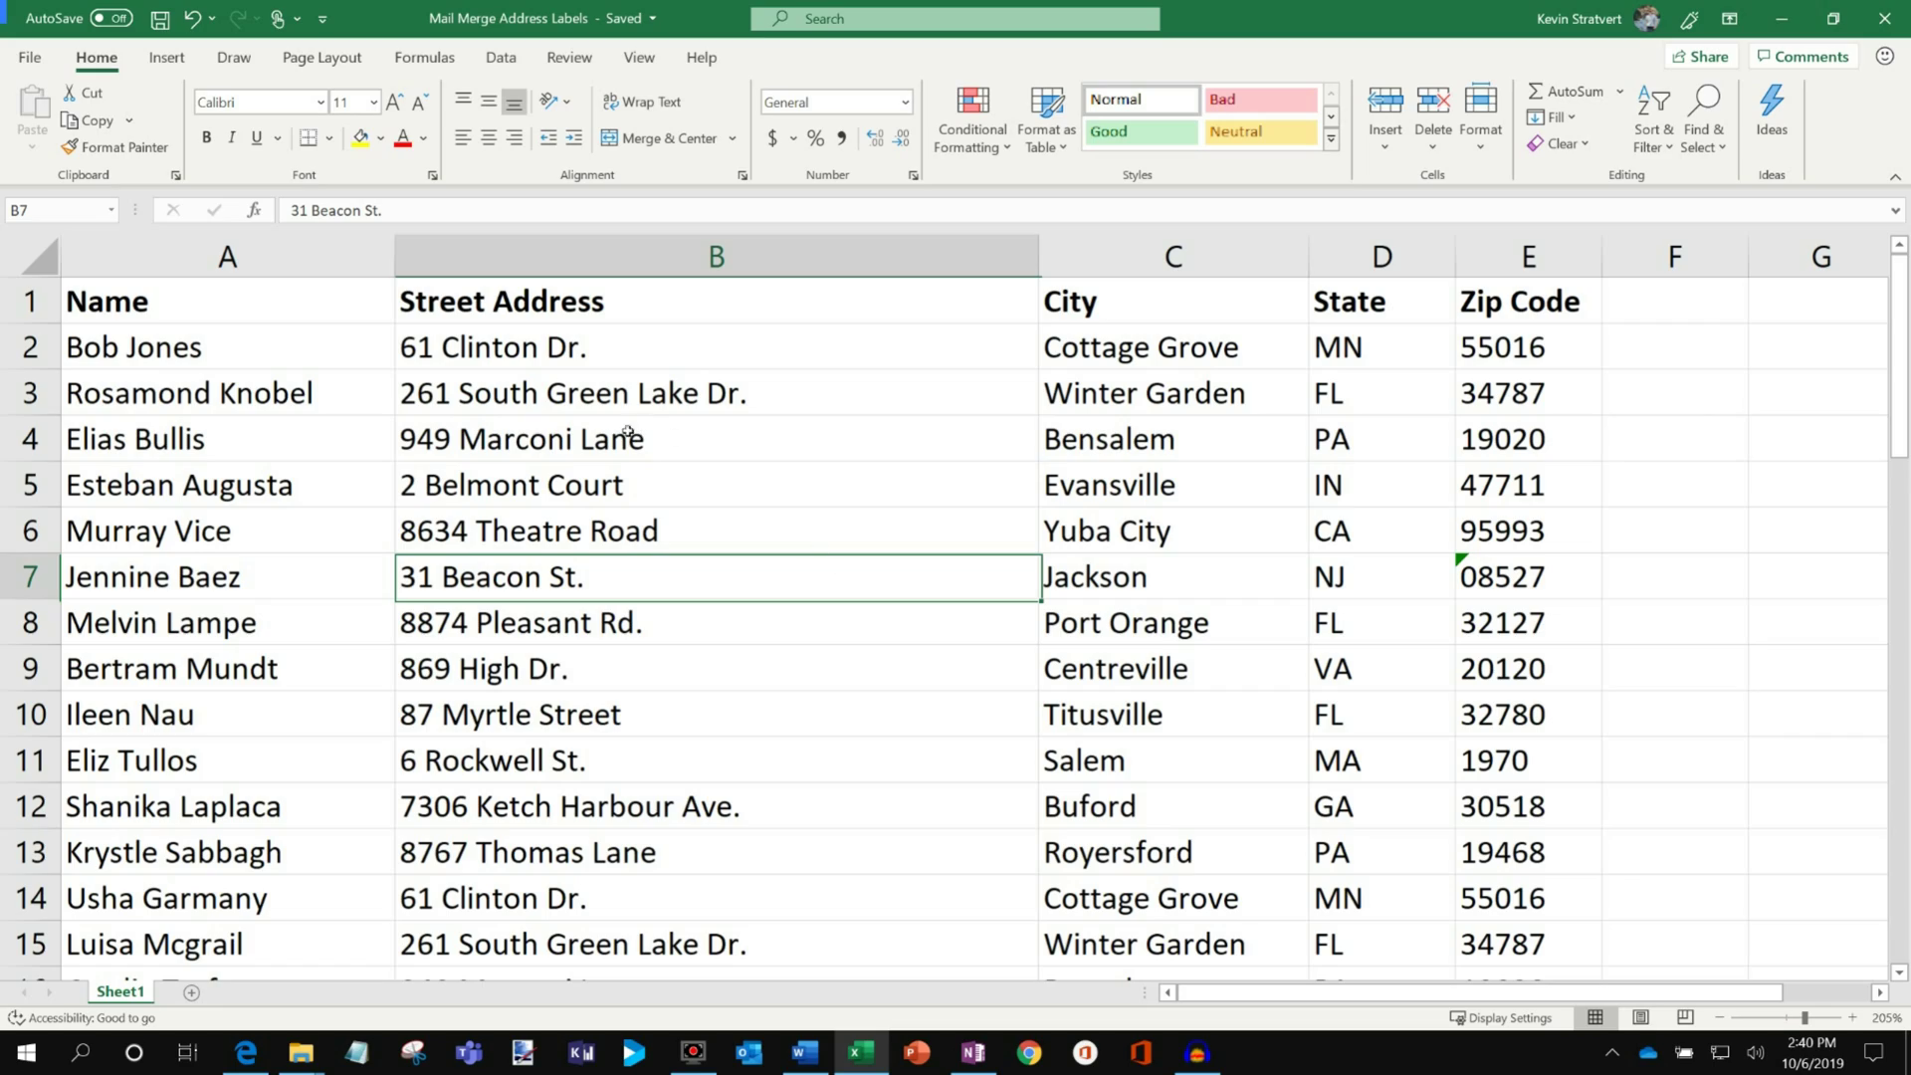
# - Scroll through the address list, then minimize Excel to return to Word
pyautogui.scroll(-7, 578, 450)
pyautogui.scroll(-7, 577, 451)
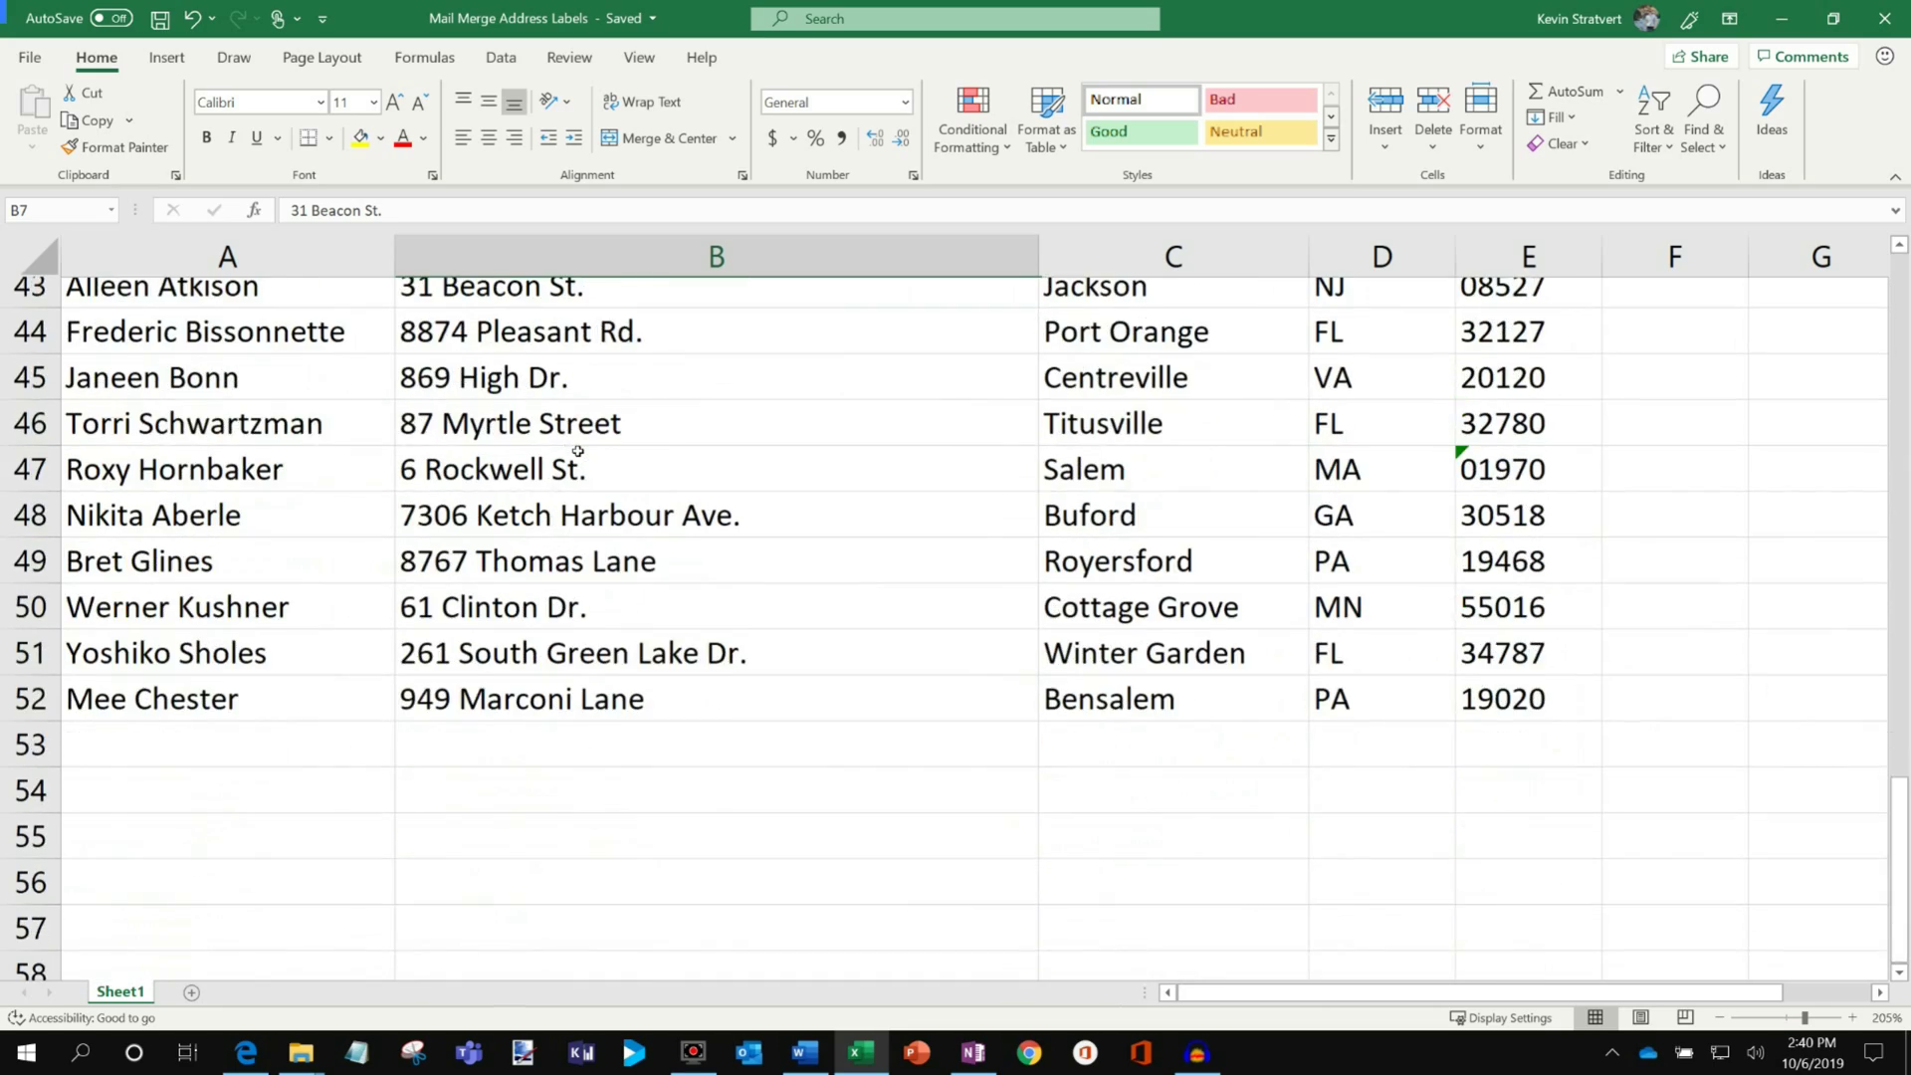
pyautogui.scroll(13, 577, 451)
pyautogui.scroll(1, 577, 451)
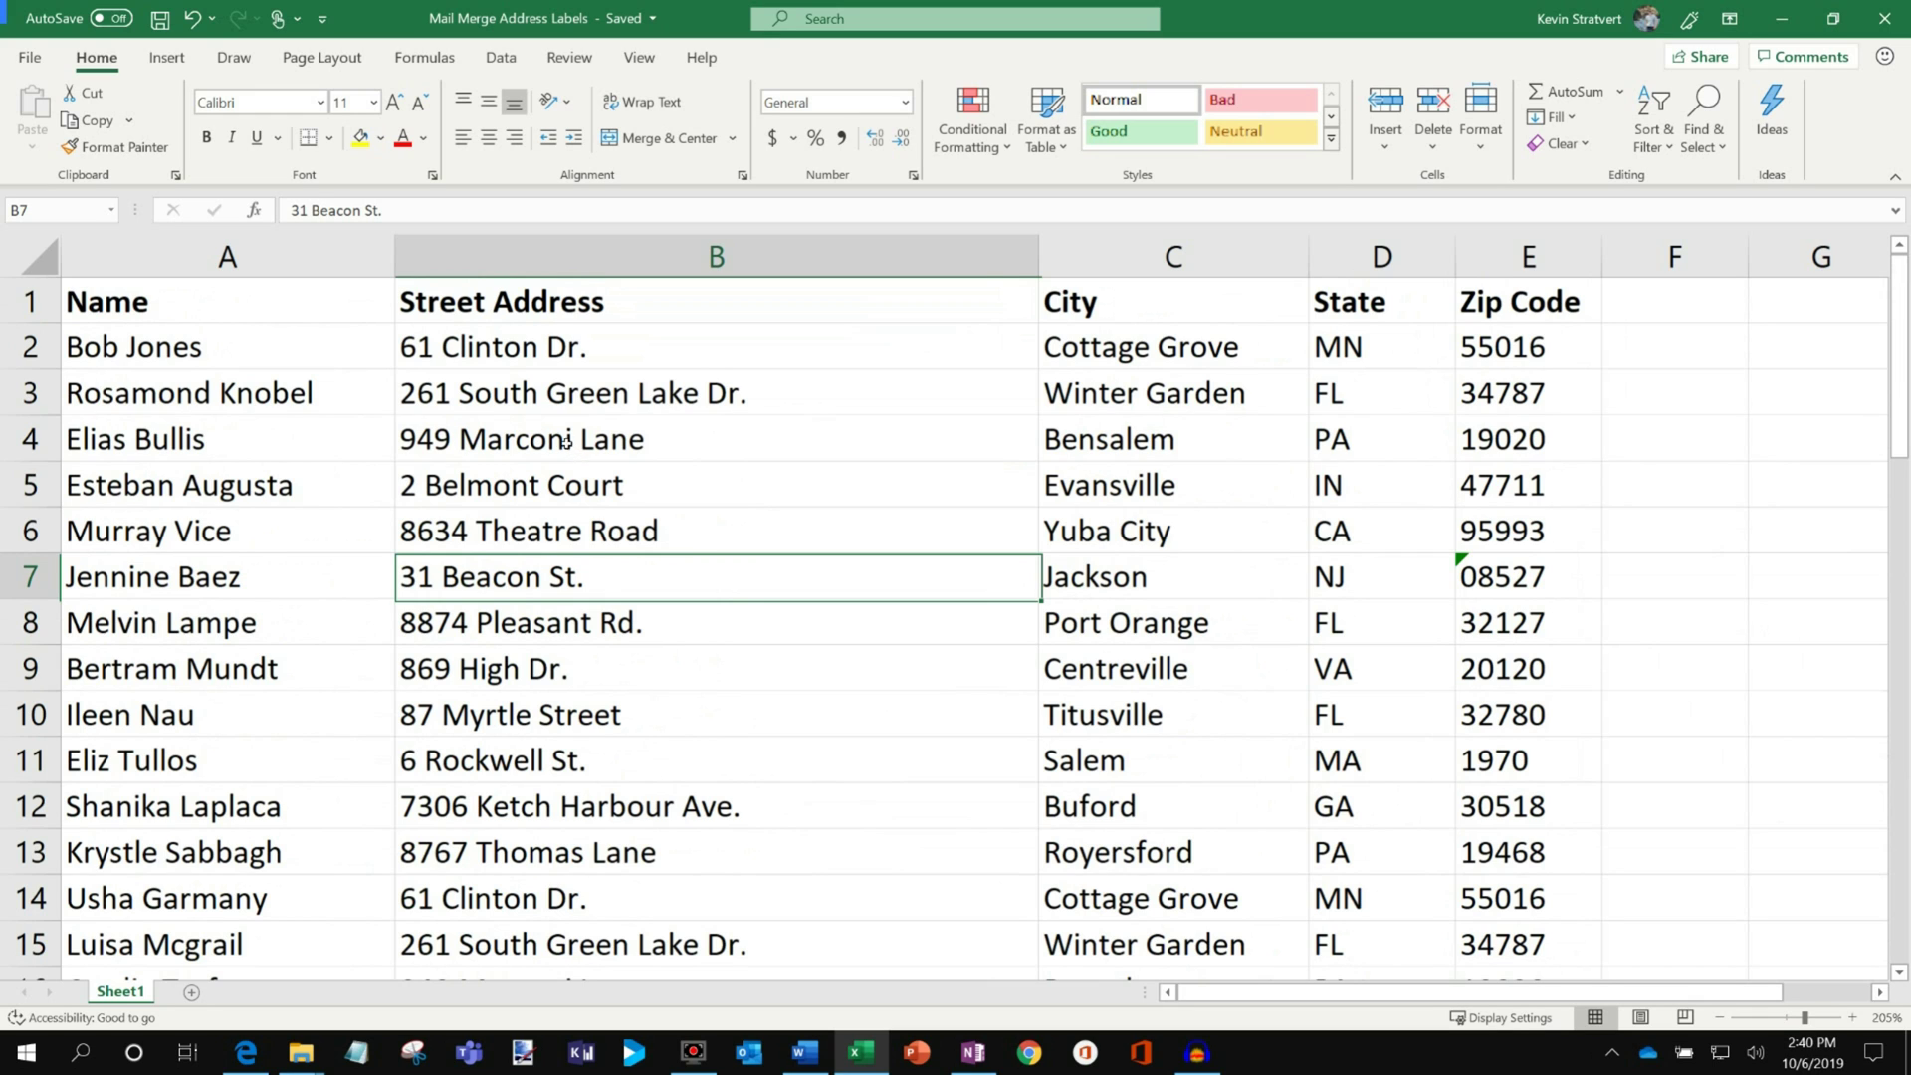
pyautogui.click(1785, 20)
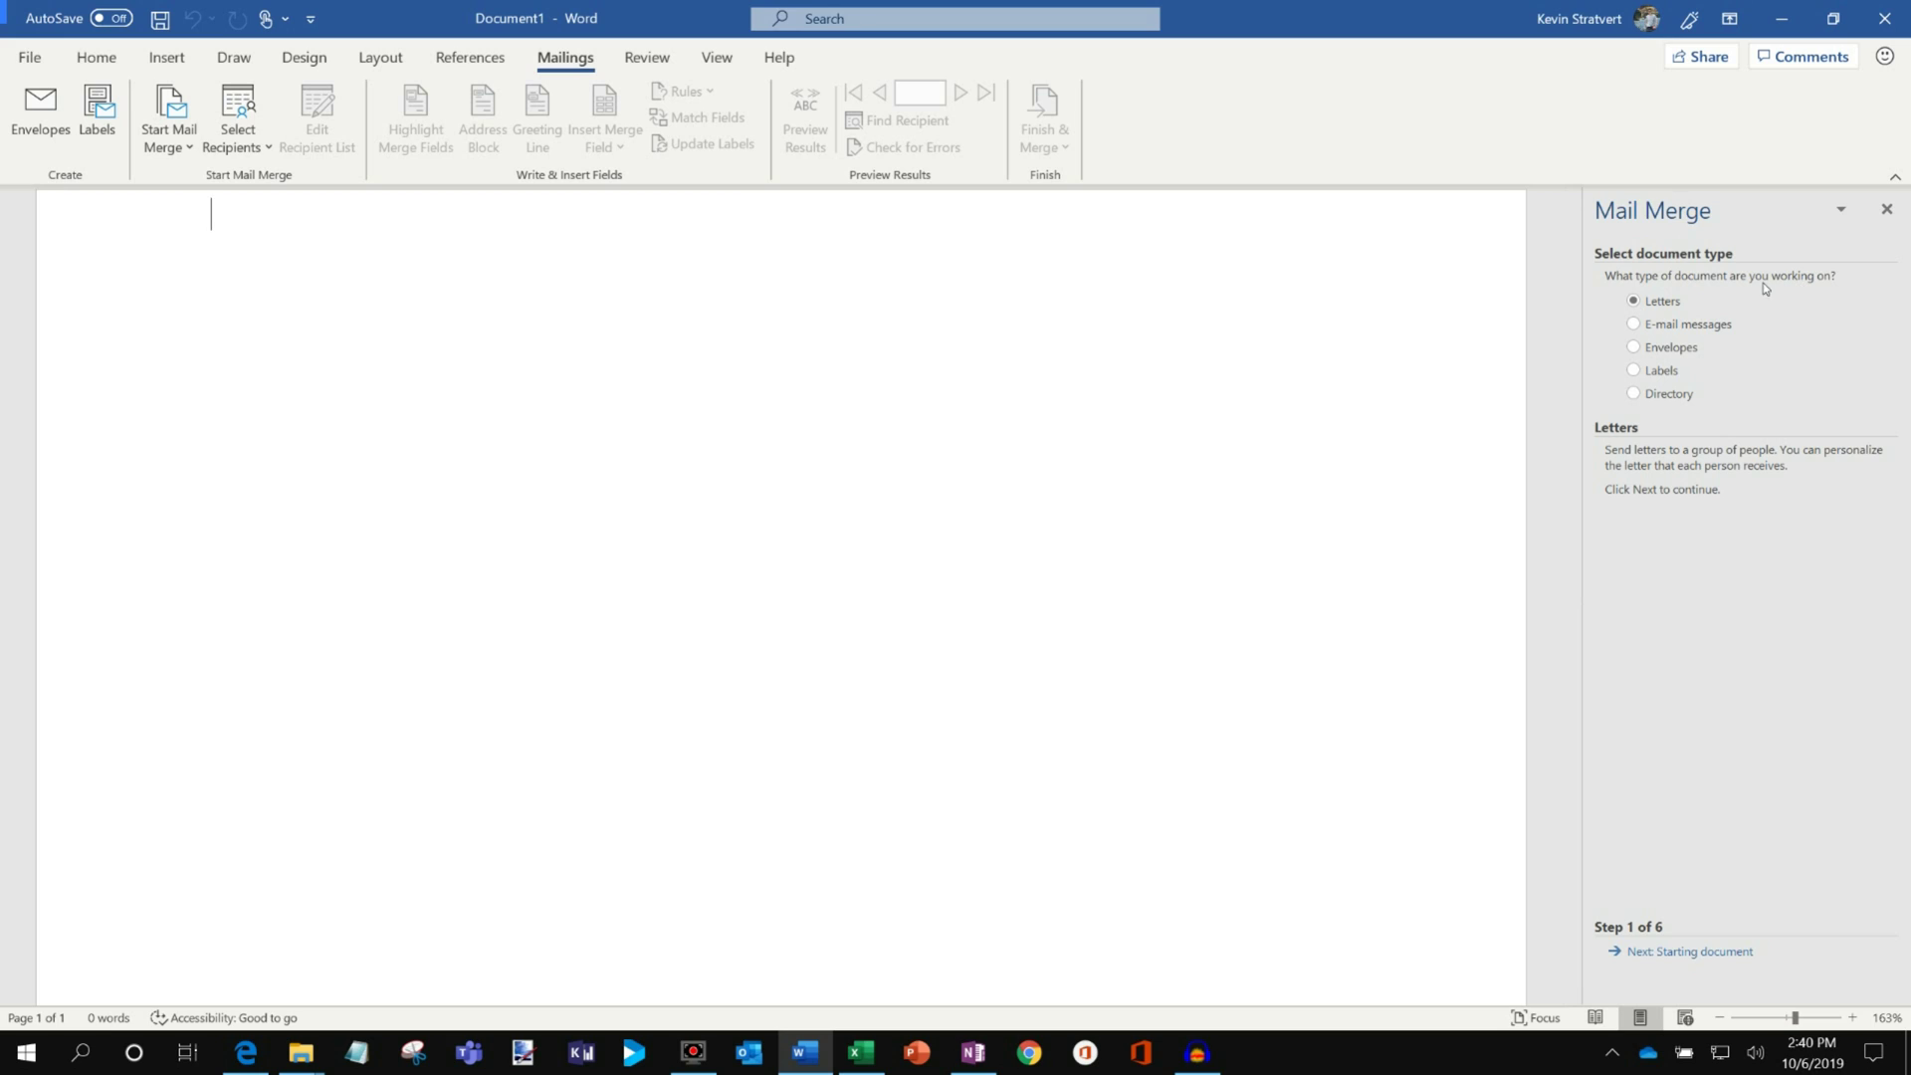
# - Choose Envelopes as the document type and advance to step 2, the starting document
pyautogui.click(1634, 348)
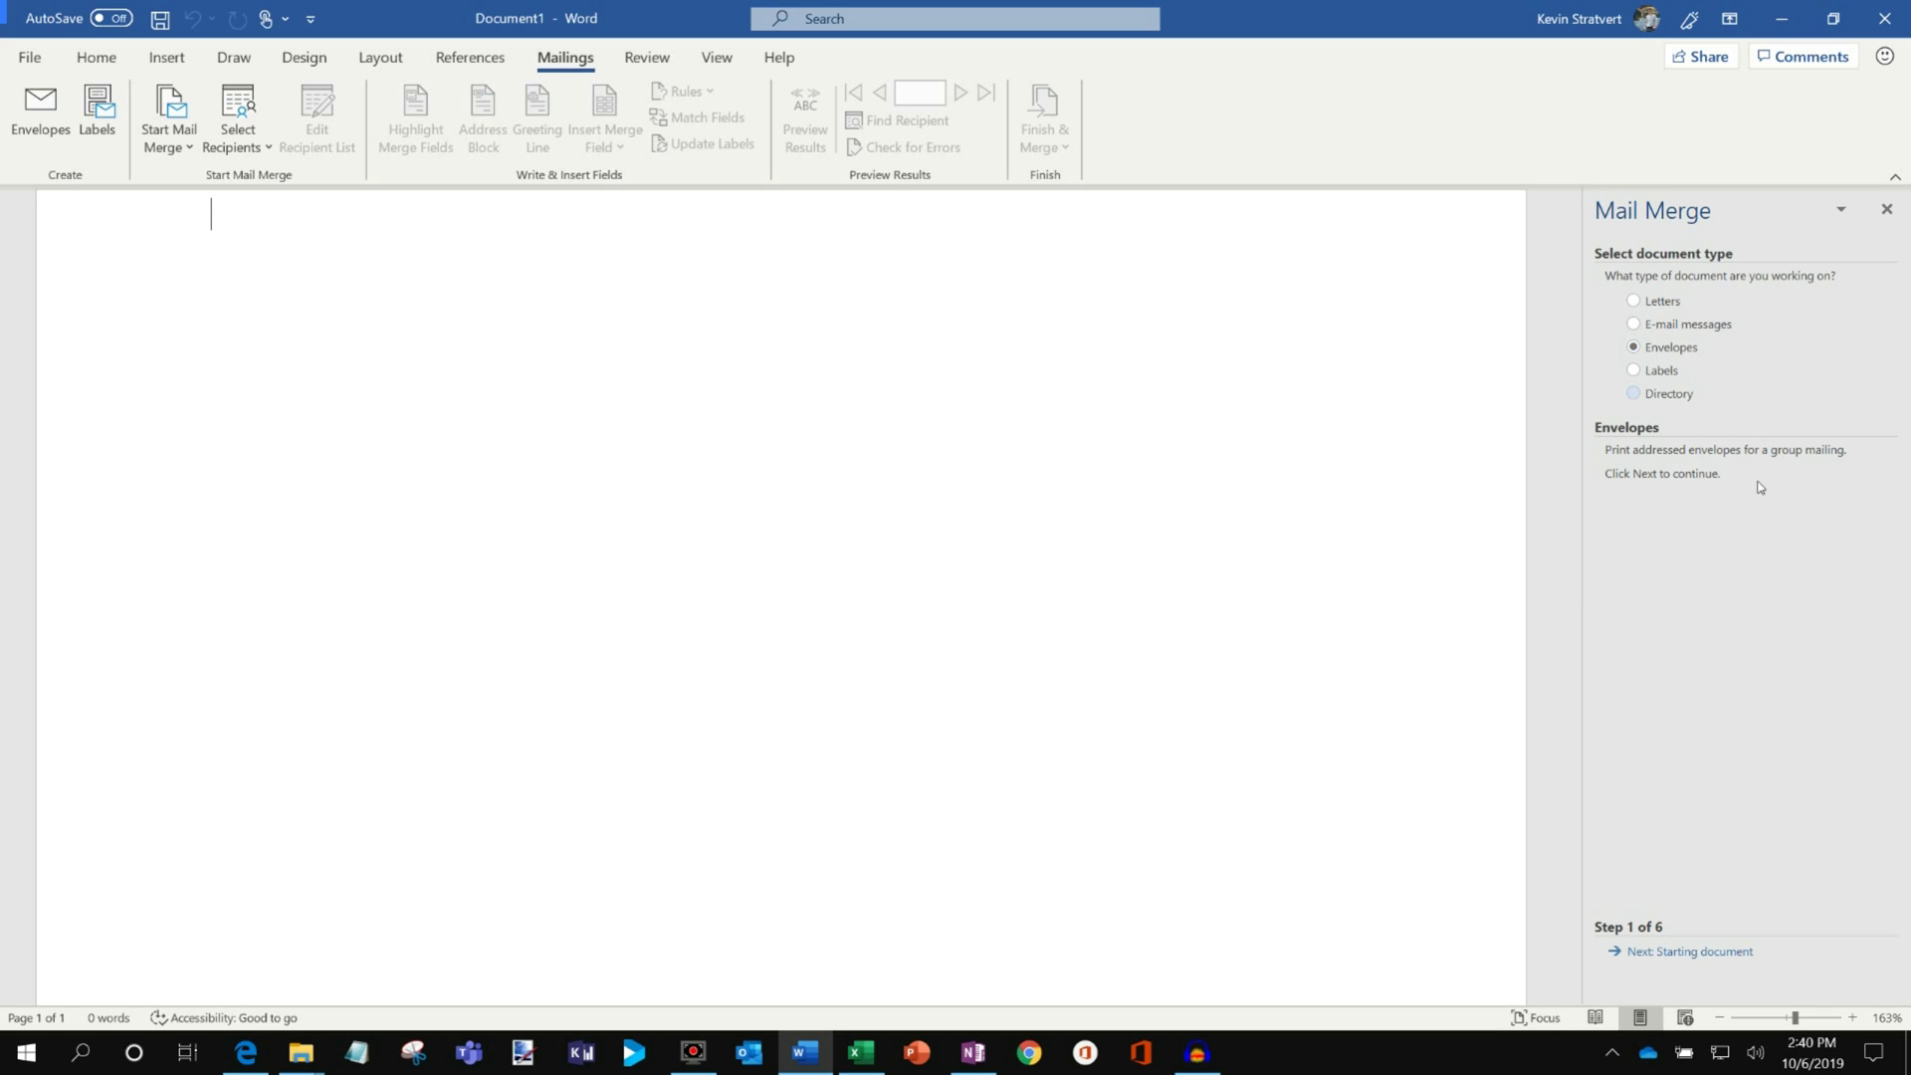
pyautogui.click(1667, 952)
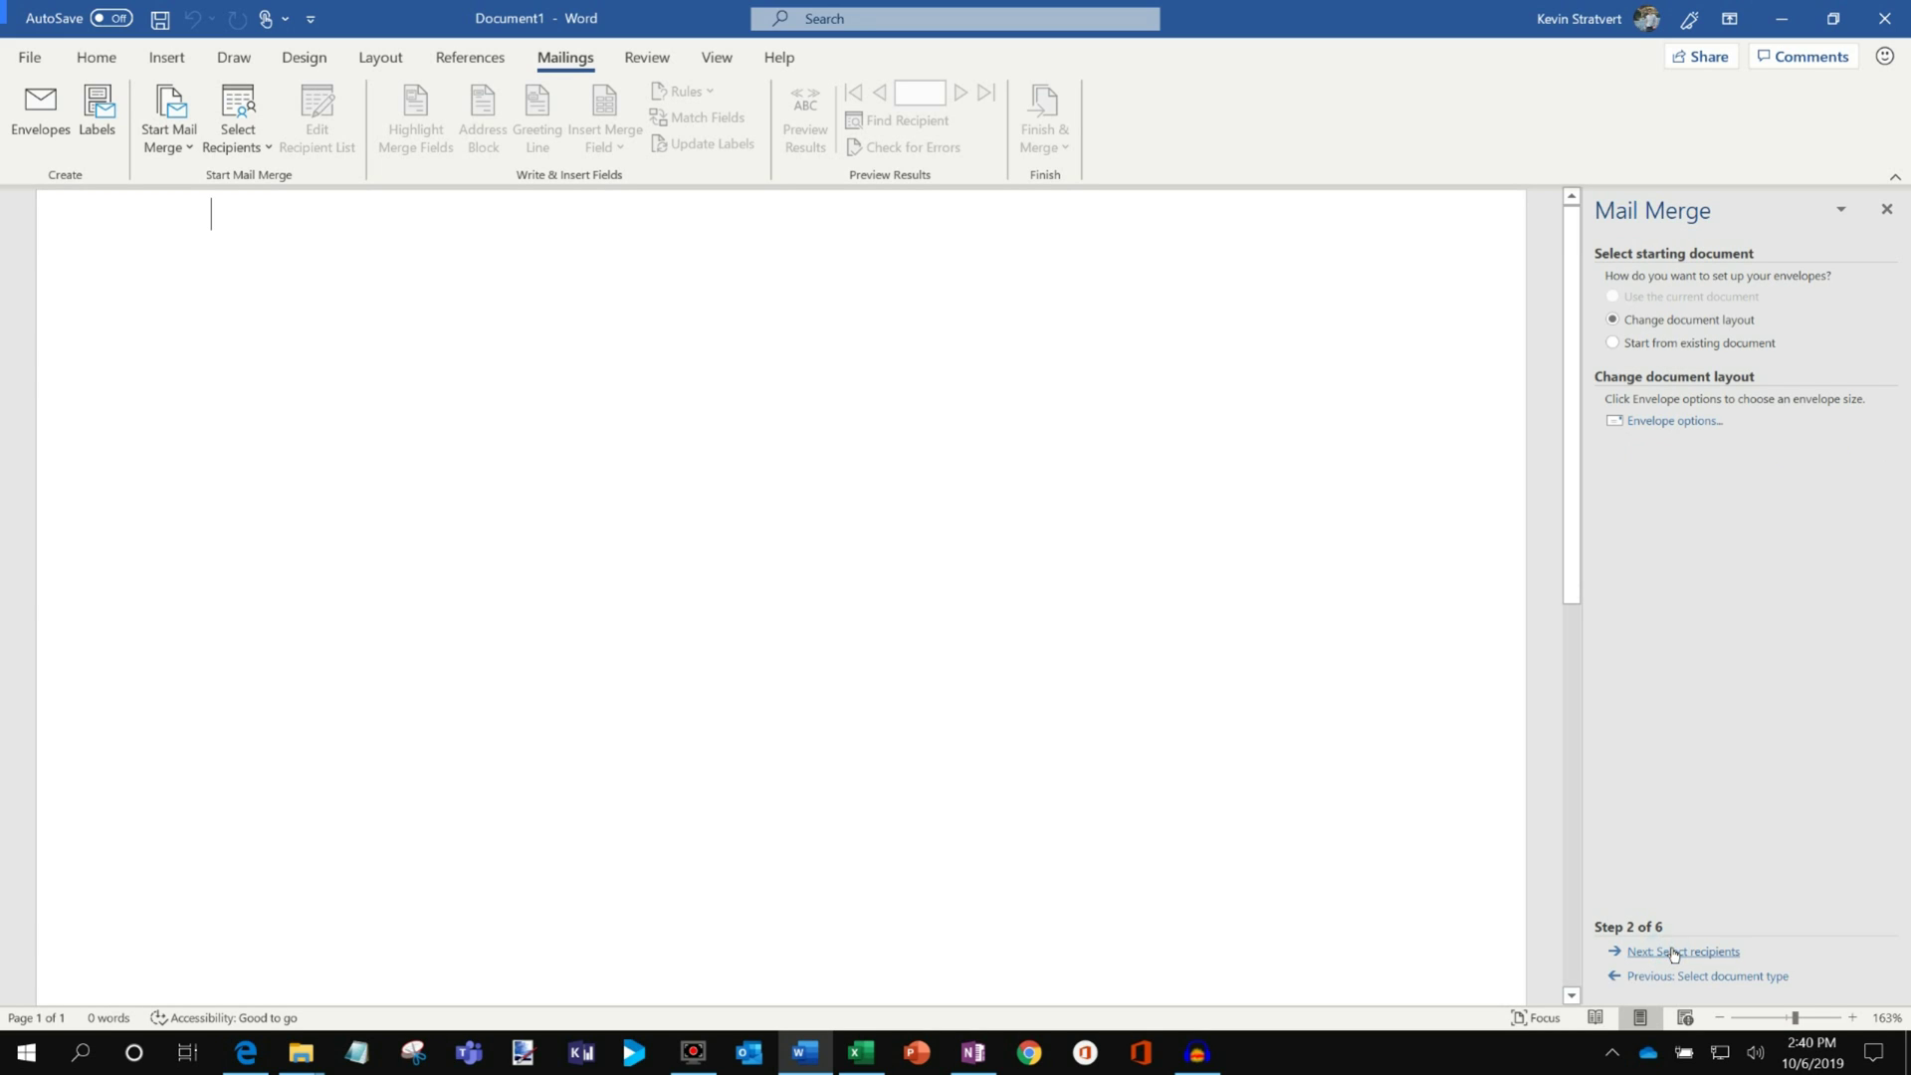
# - Set the envelope size to Size 9 (3 7/8 x 8 7/8 in), then advance to selecting recipients
pyautogui.click(1686, 424)
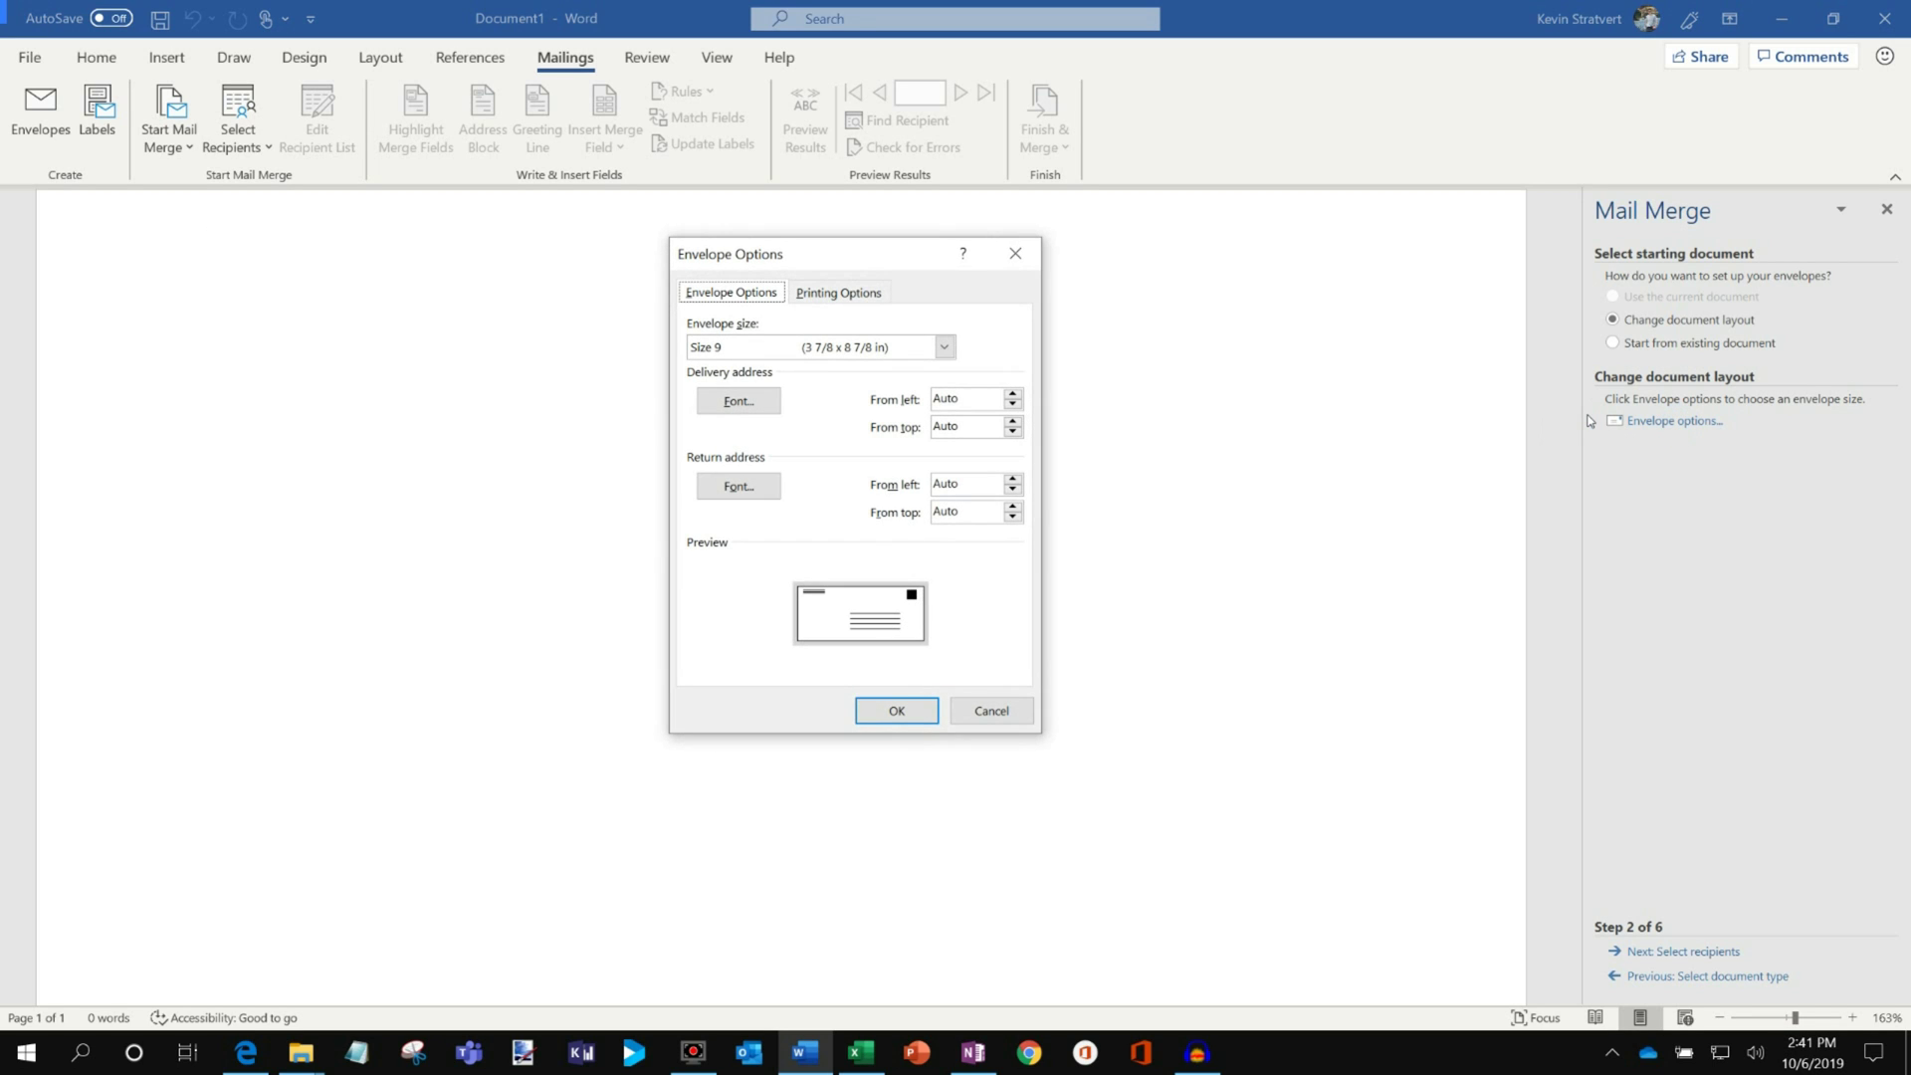
pyautogui.click(944, 347)
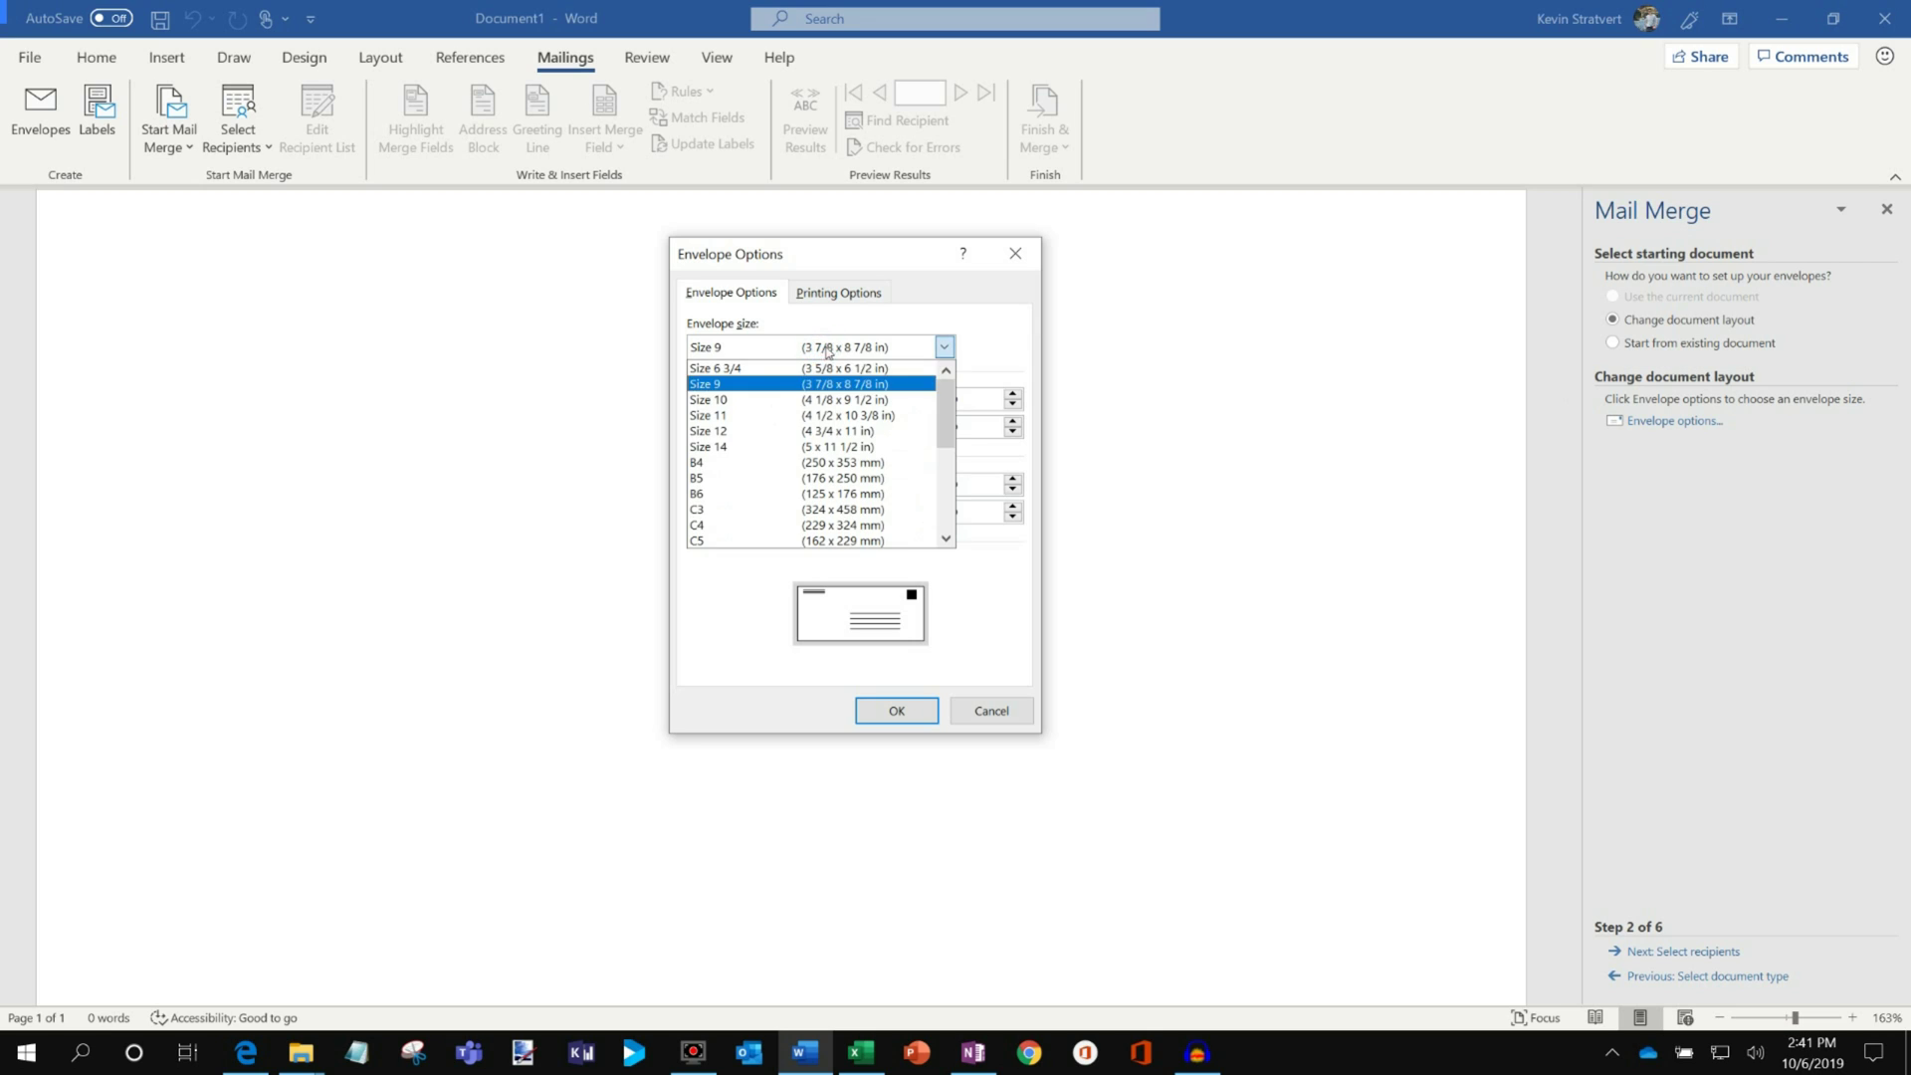
pyautogui.click(896, 416)
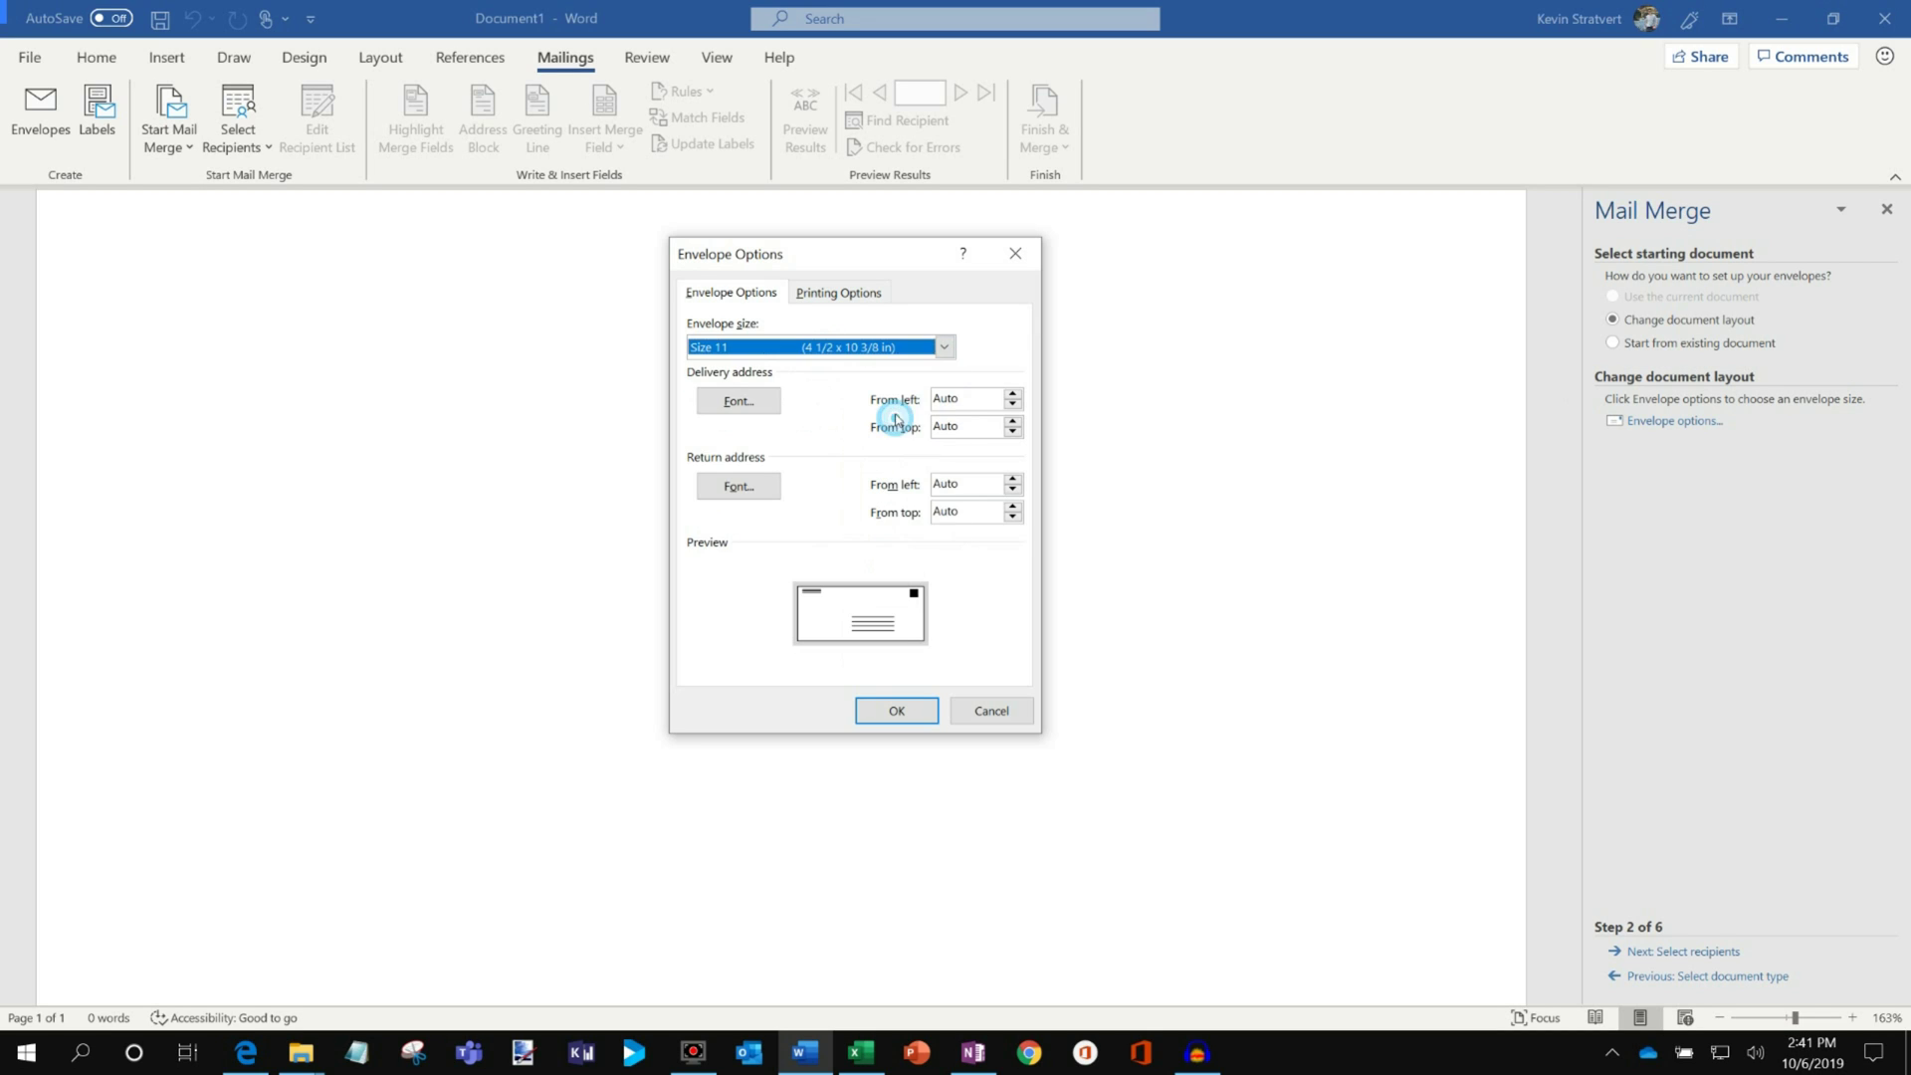
pyautogui.click(893, 355)
pyautogui.click(874, 430)
pyautogui.click(877, 355)
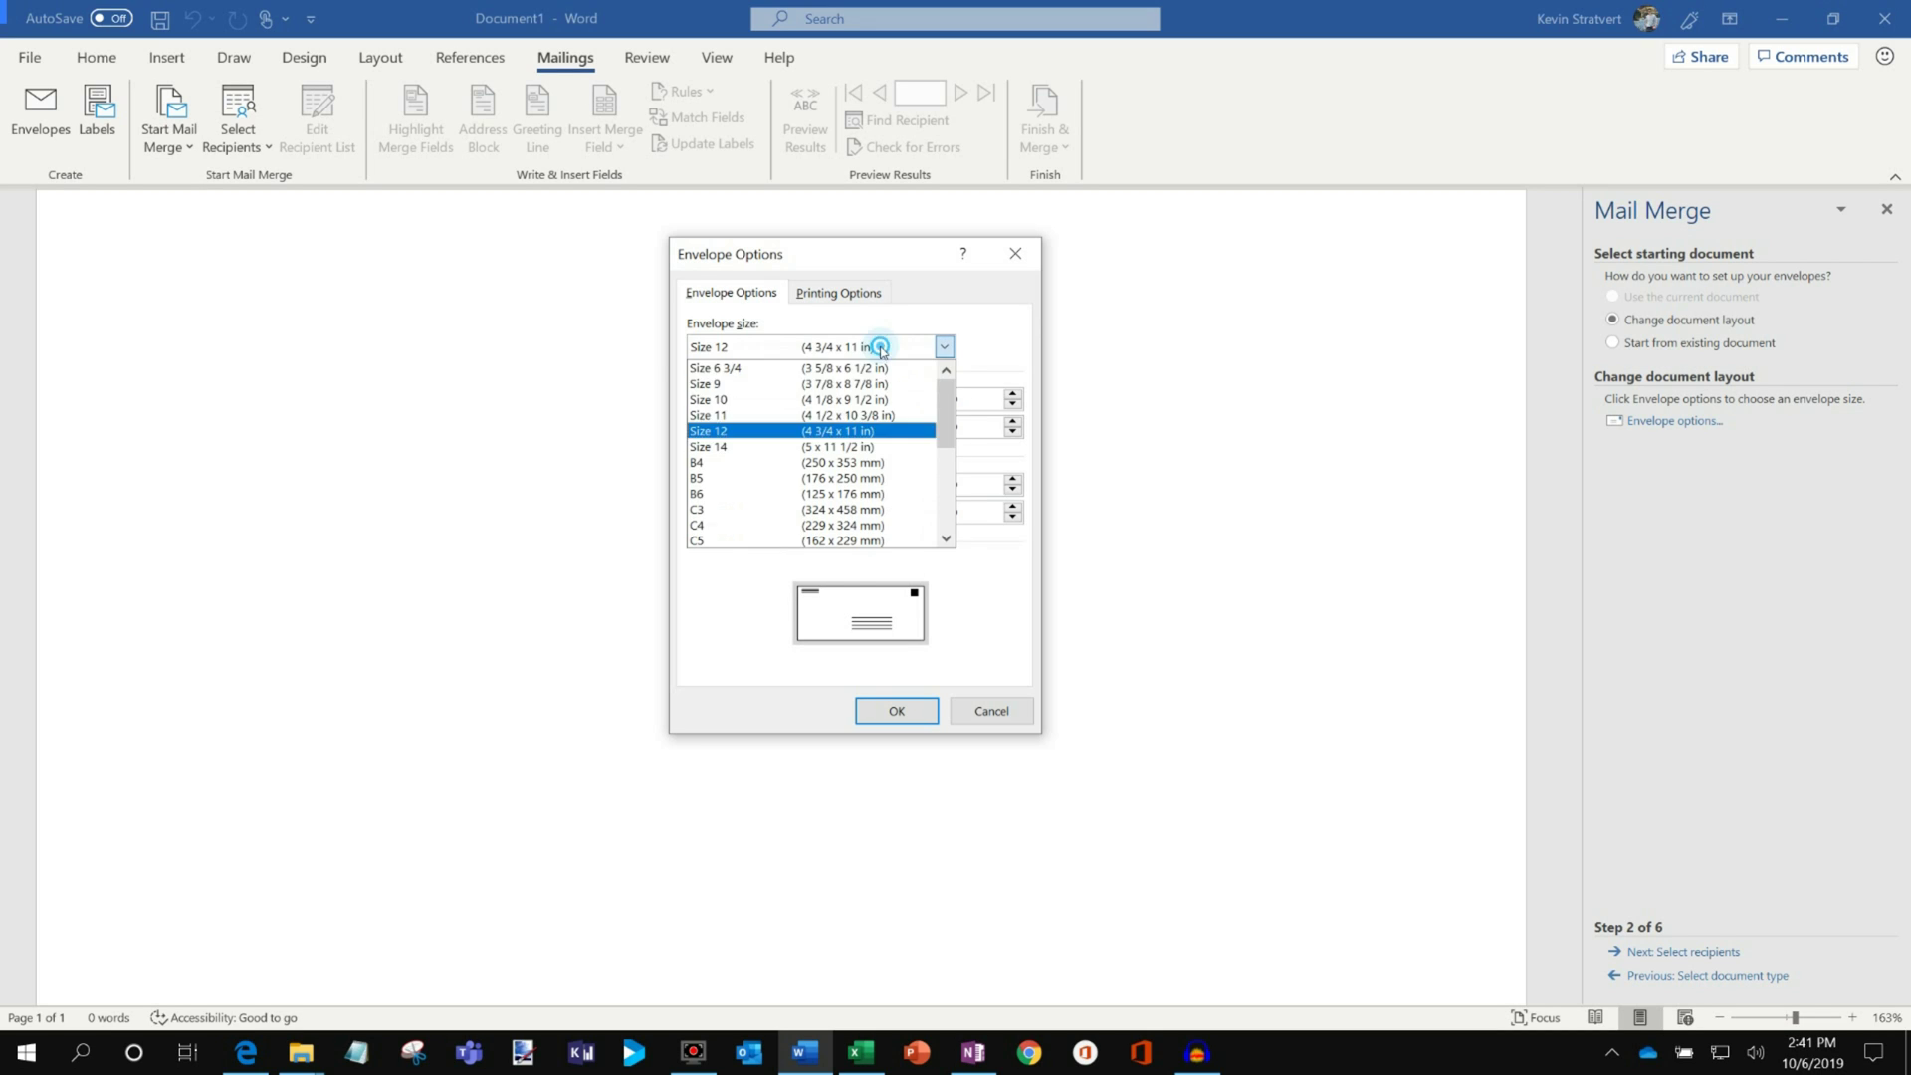
pyautogui.click(853, 444)
pyautogui.click(866, 349)
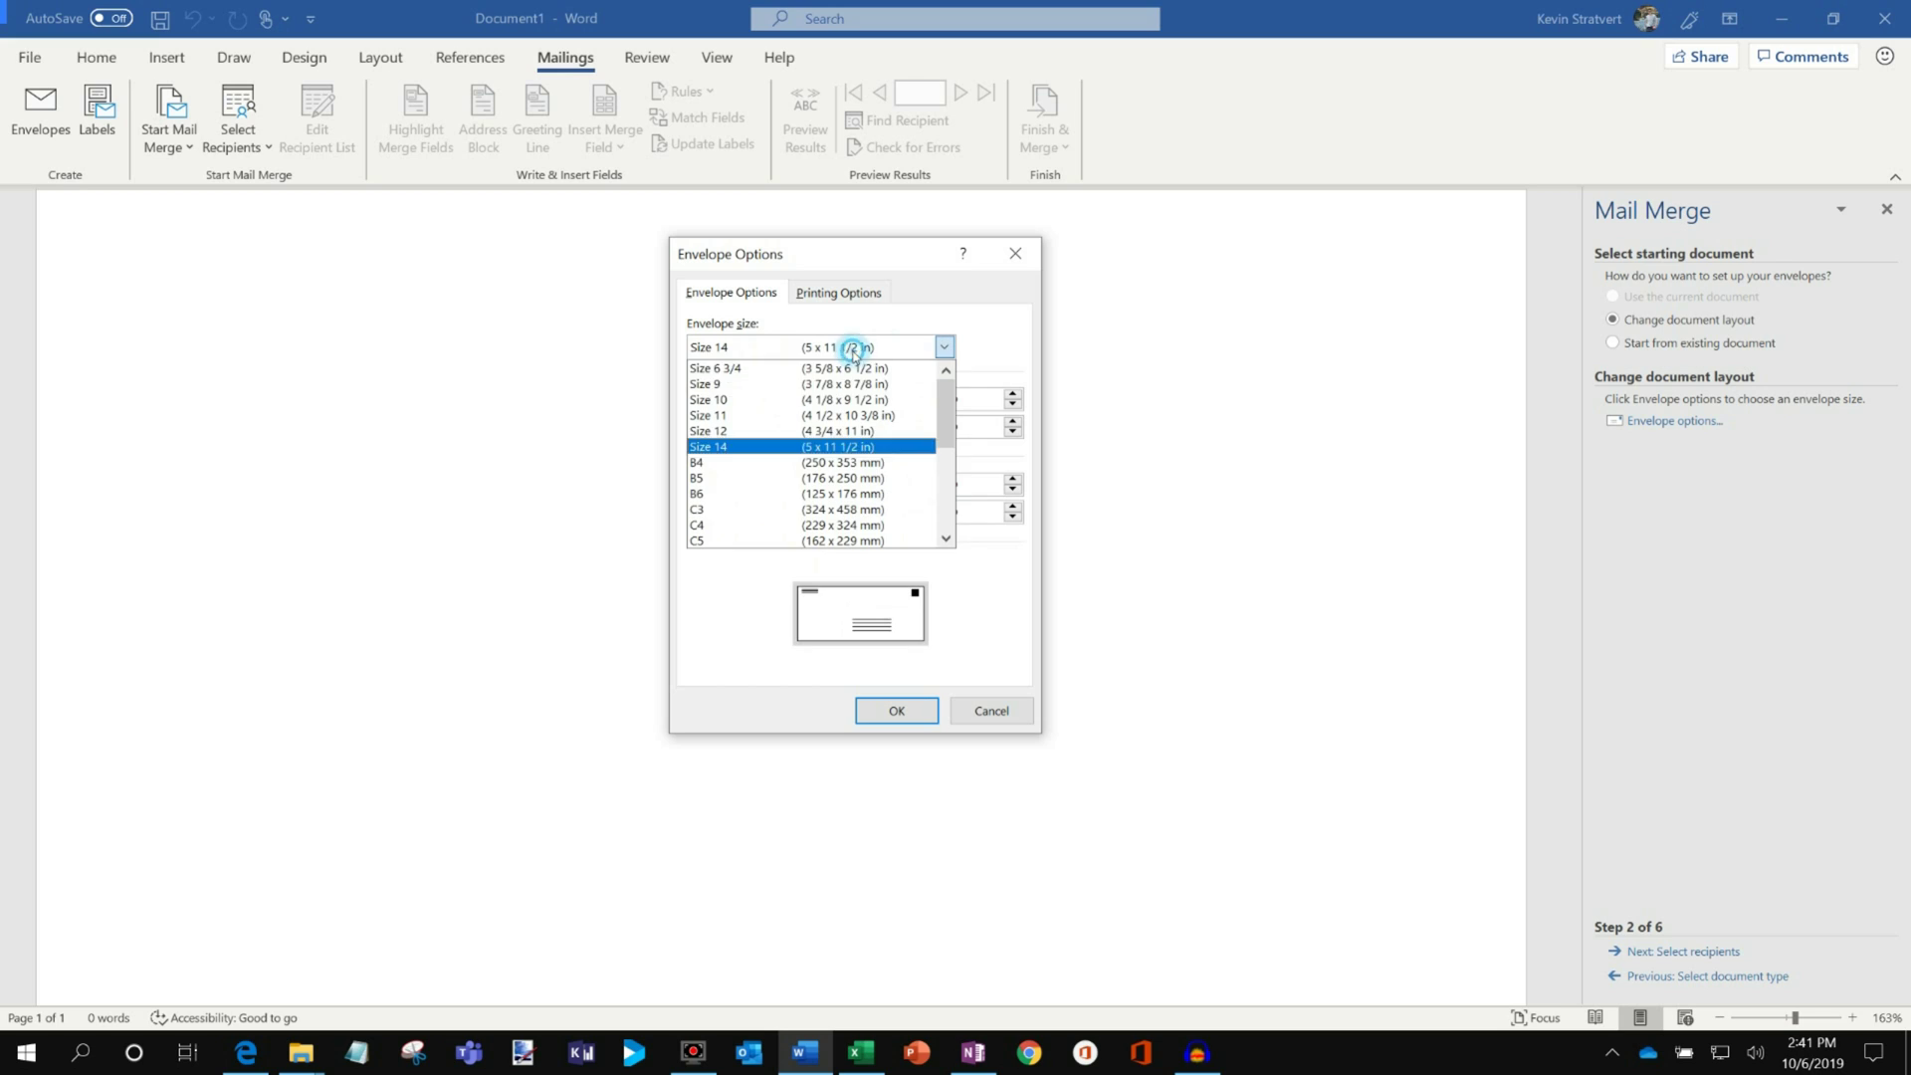
pyautogui.click(829, 394)
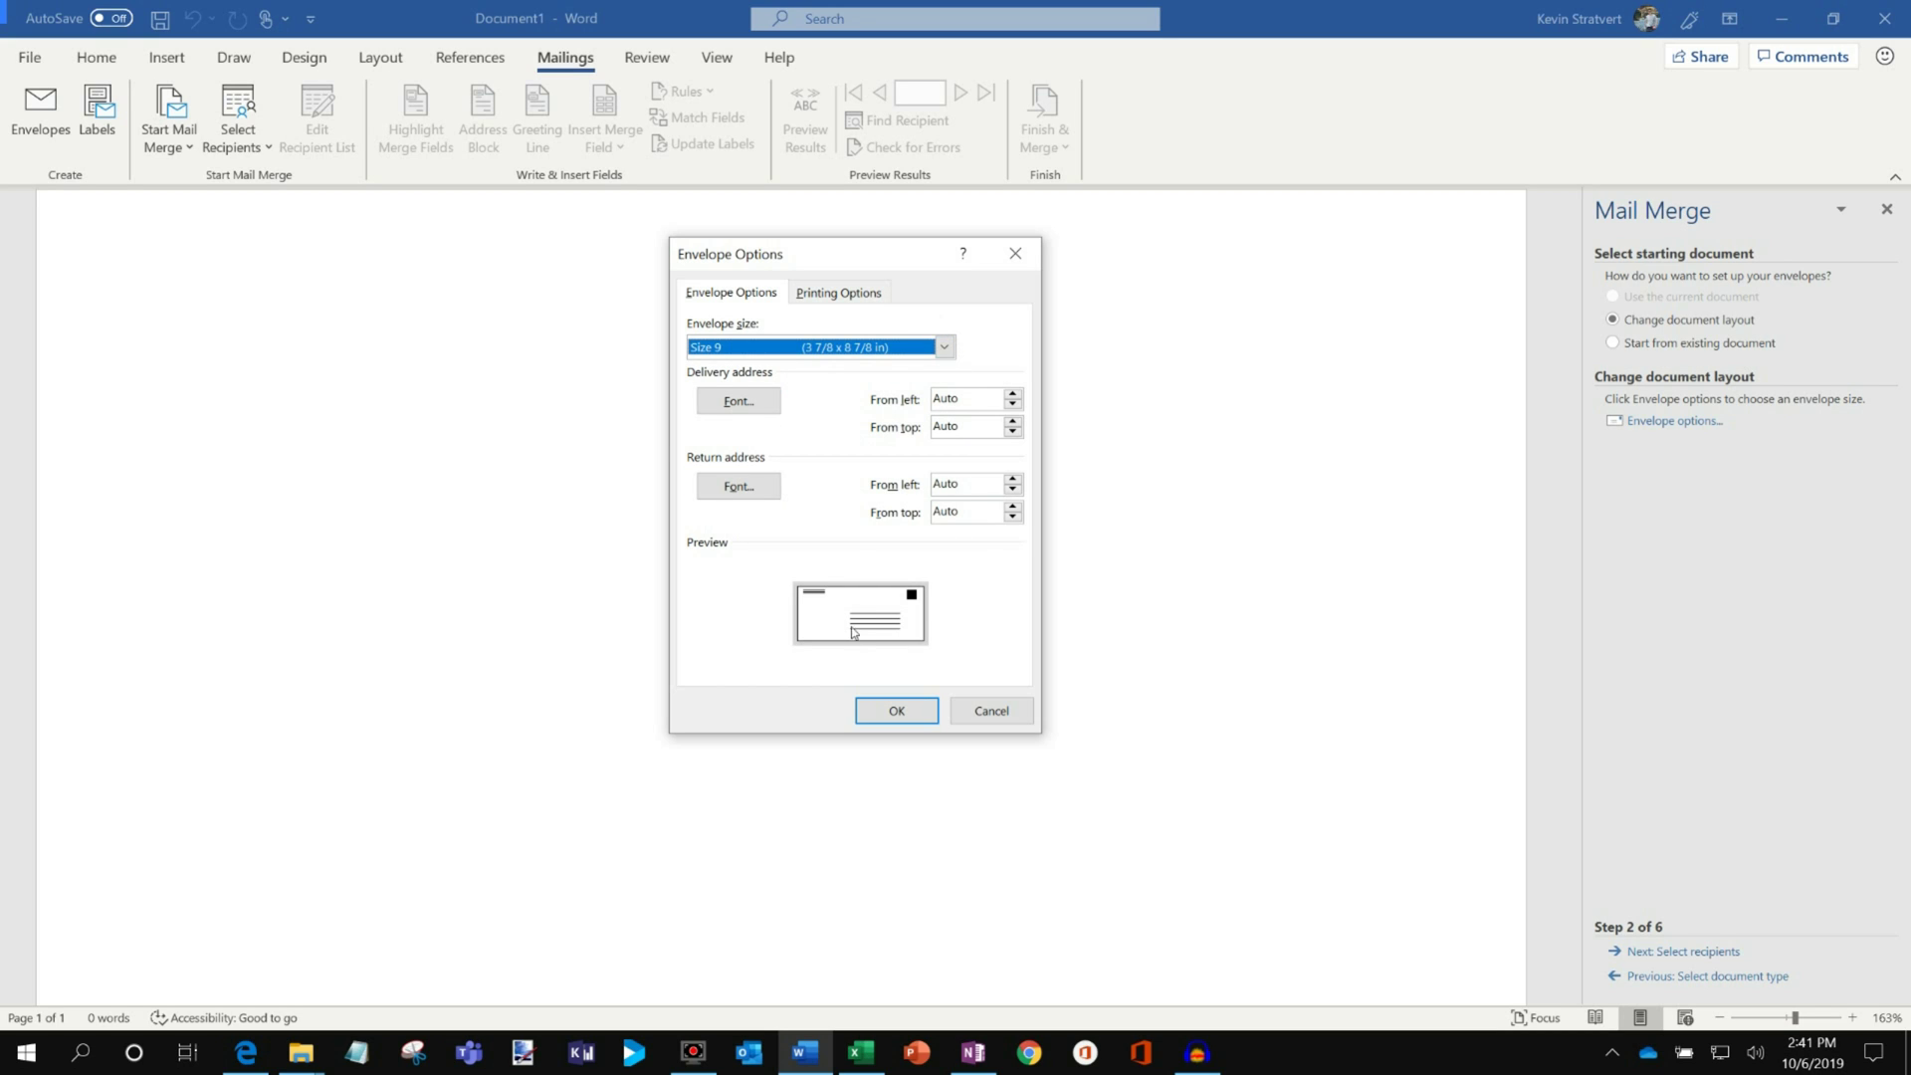
pyautogui.click(896, 713)
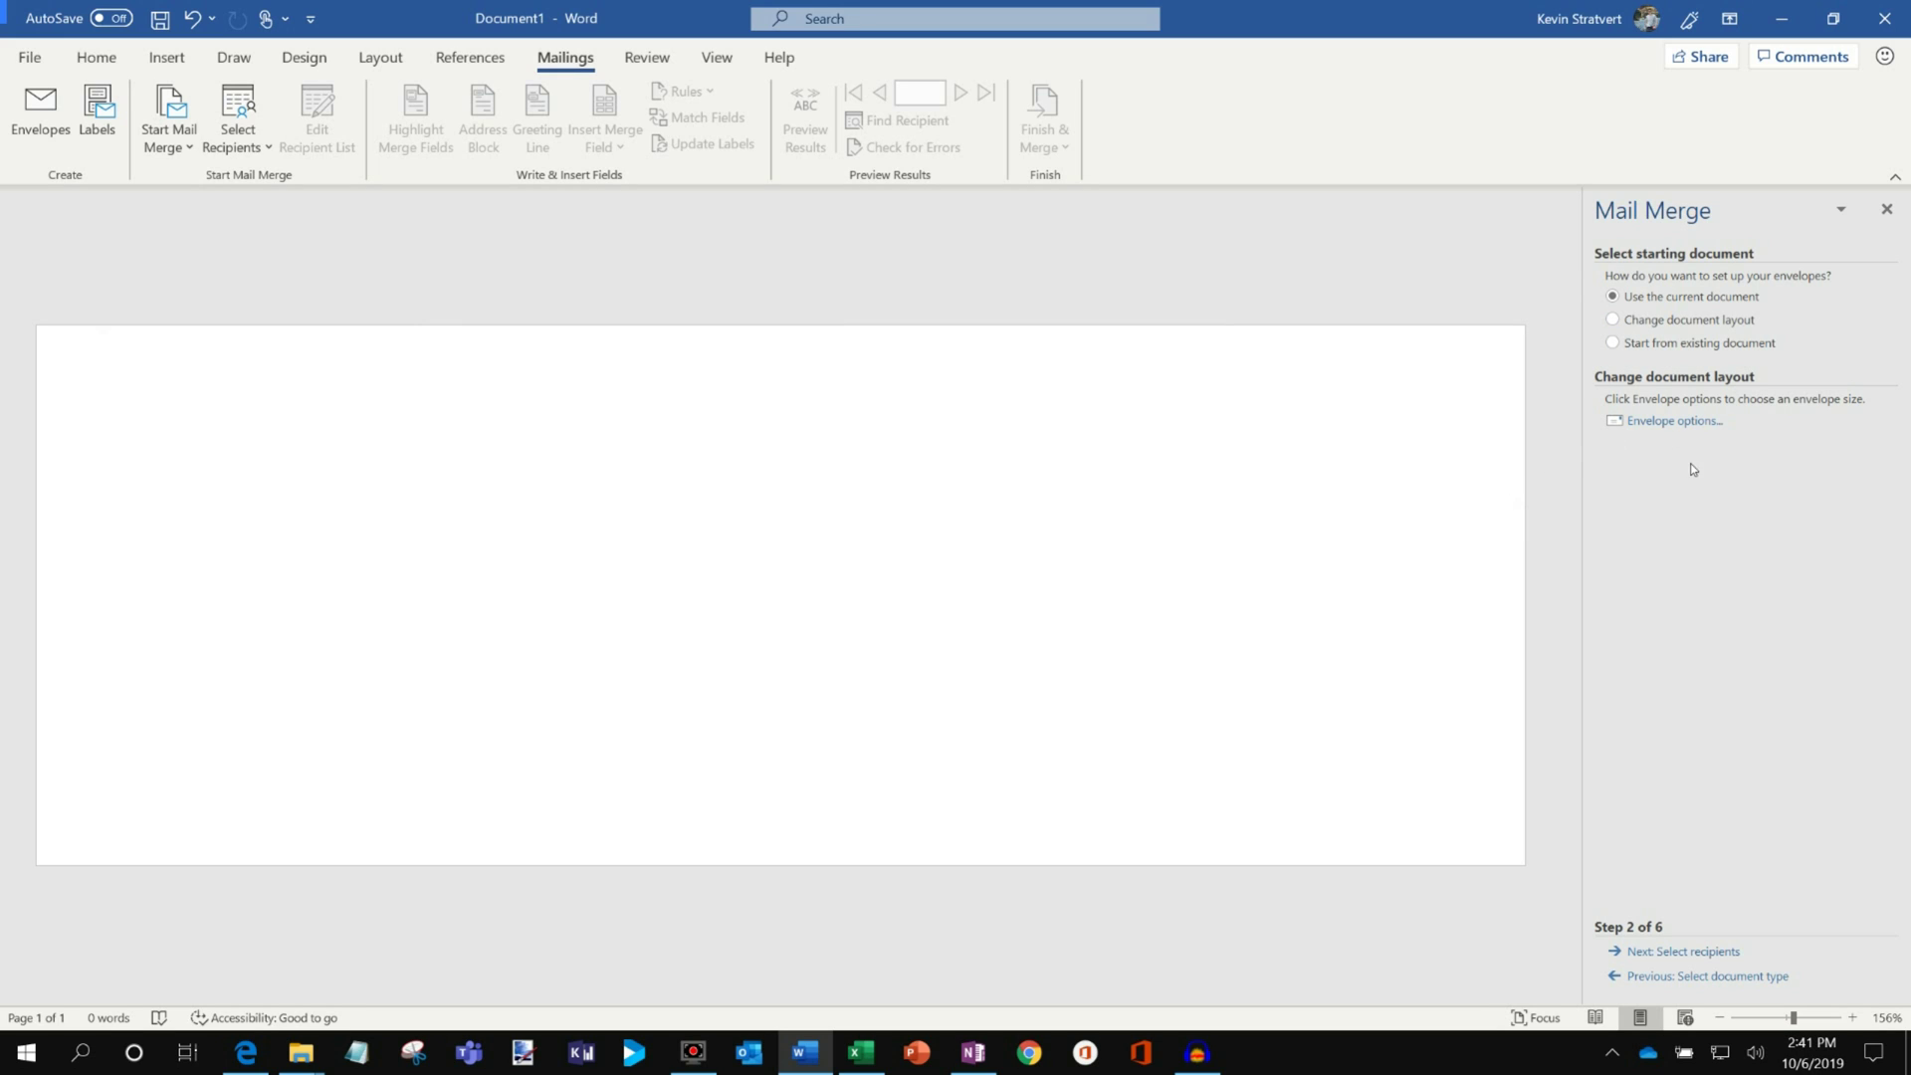
pyautogui.click(1687, 953)
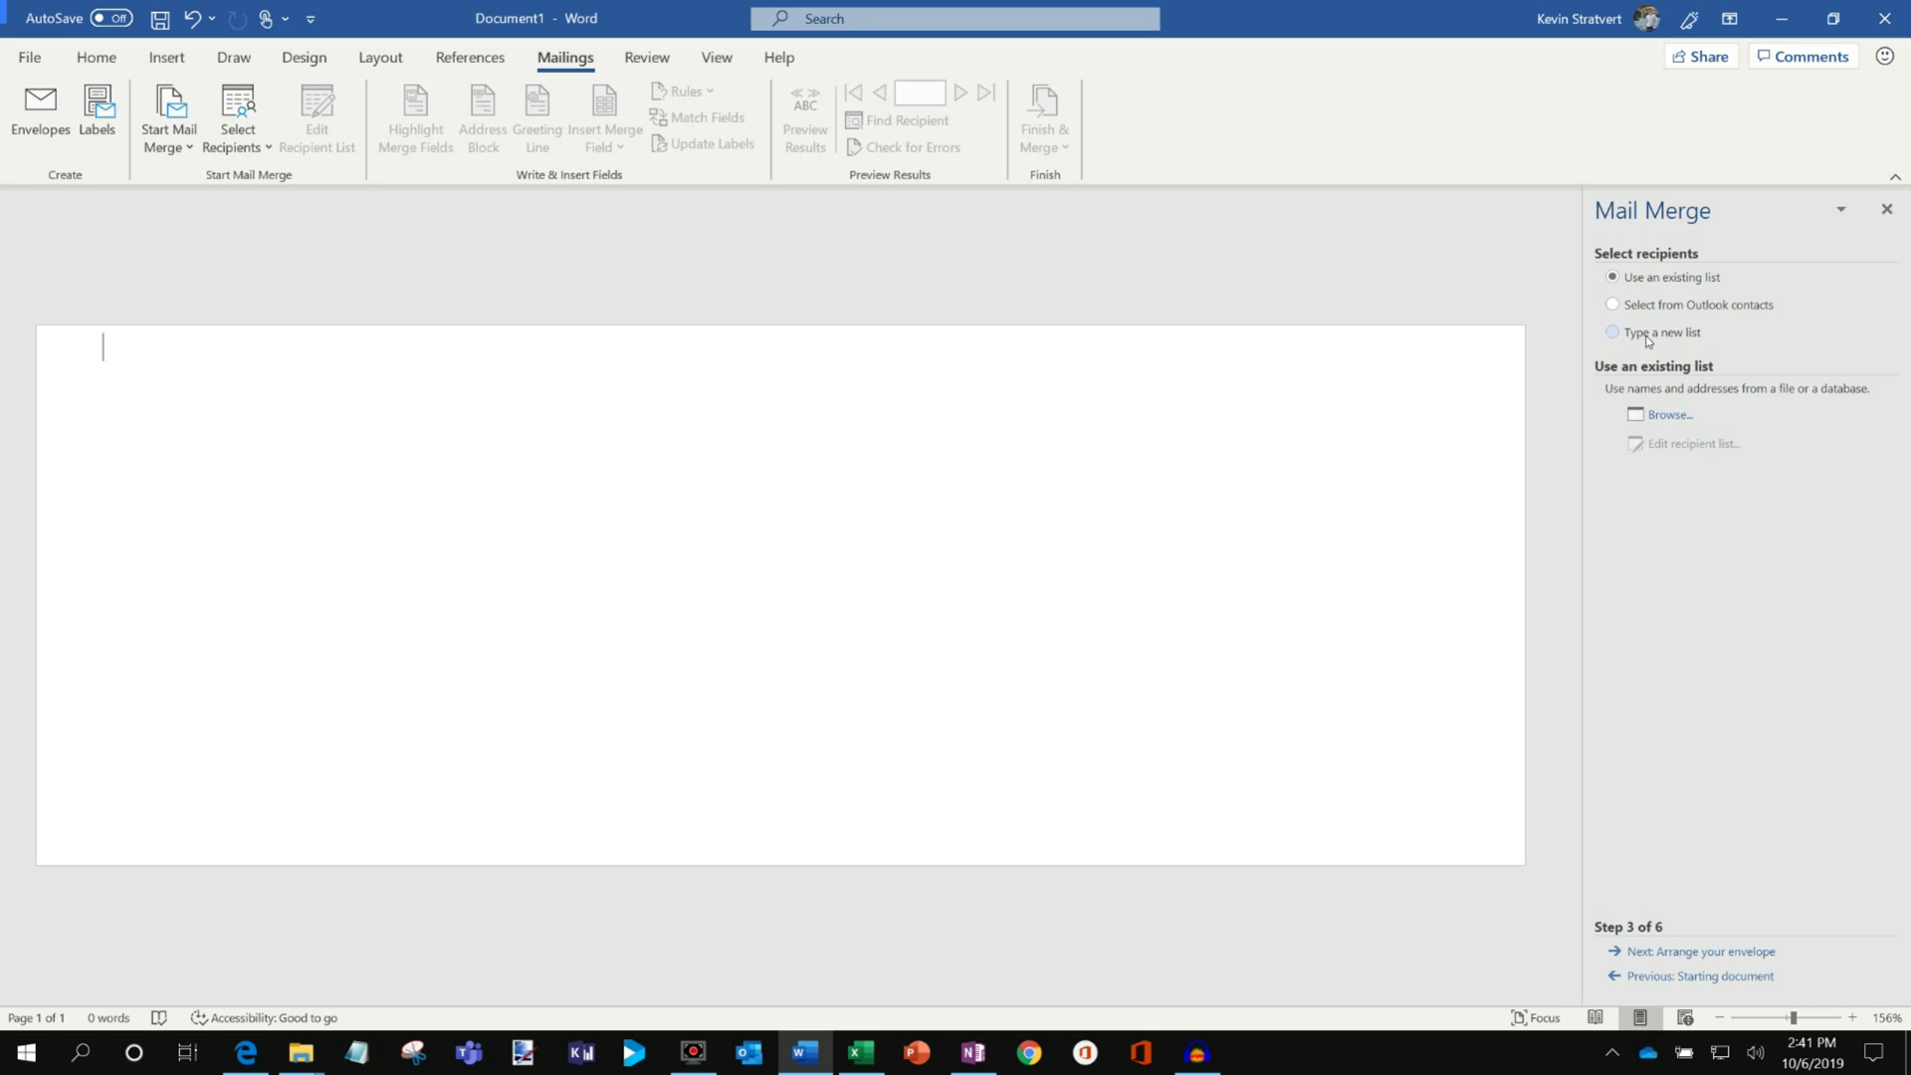
# - Open the Mail Merge Address Labels workbook from the YouTube folder as the recipient list
pyautogui.click(1676, 418)
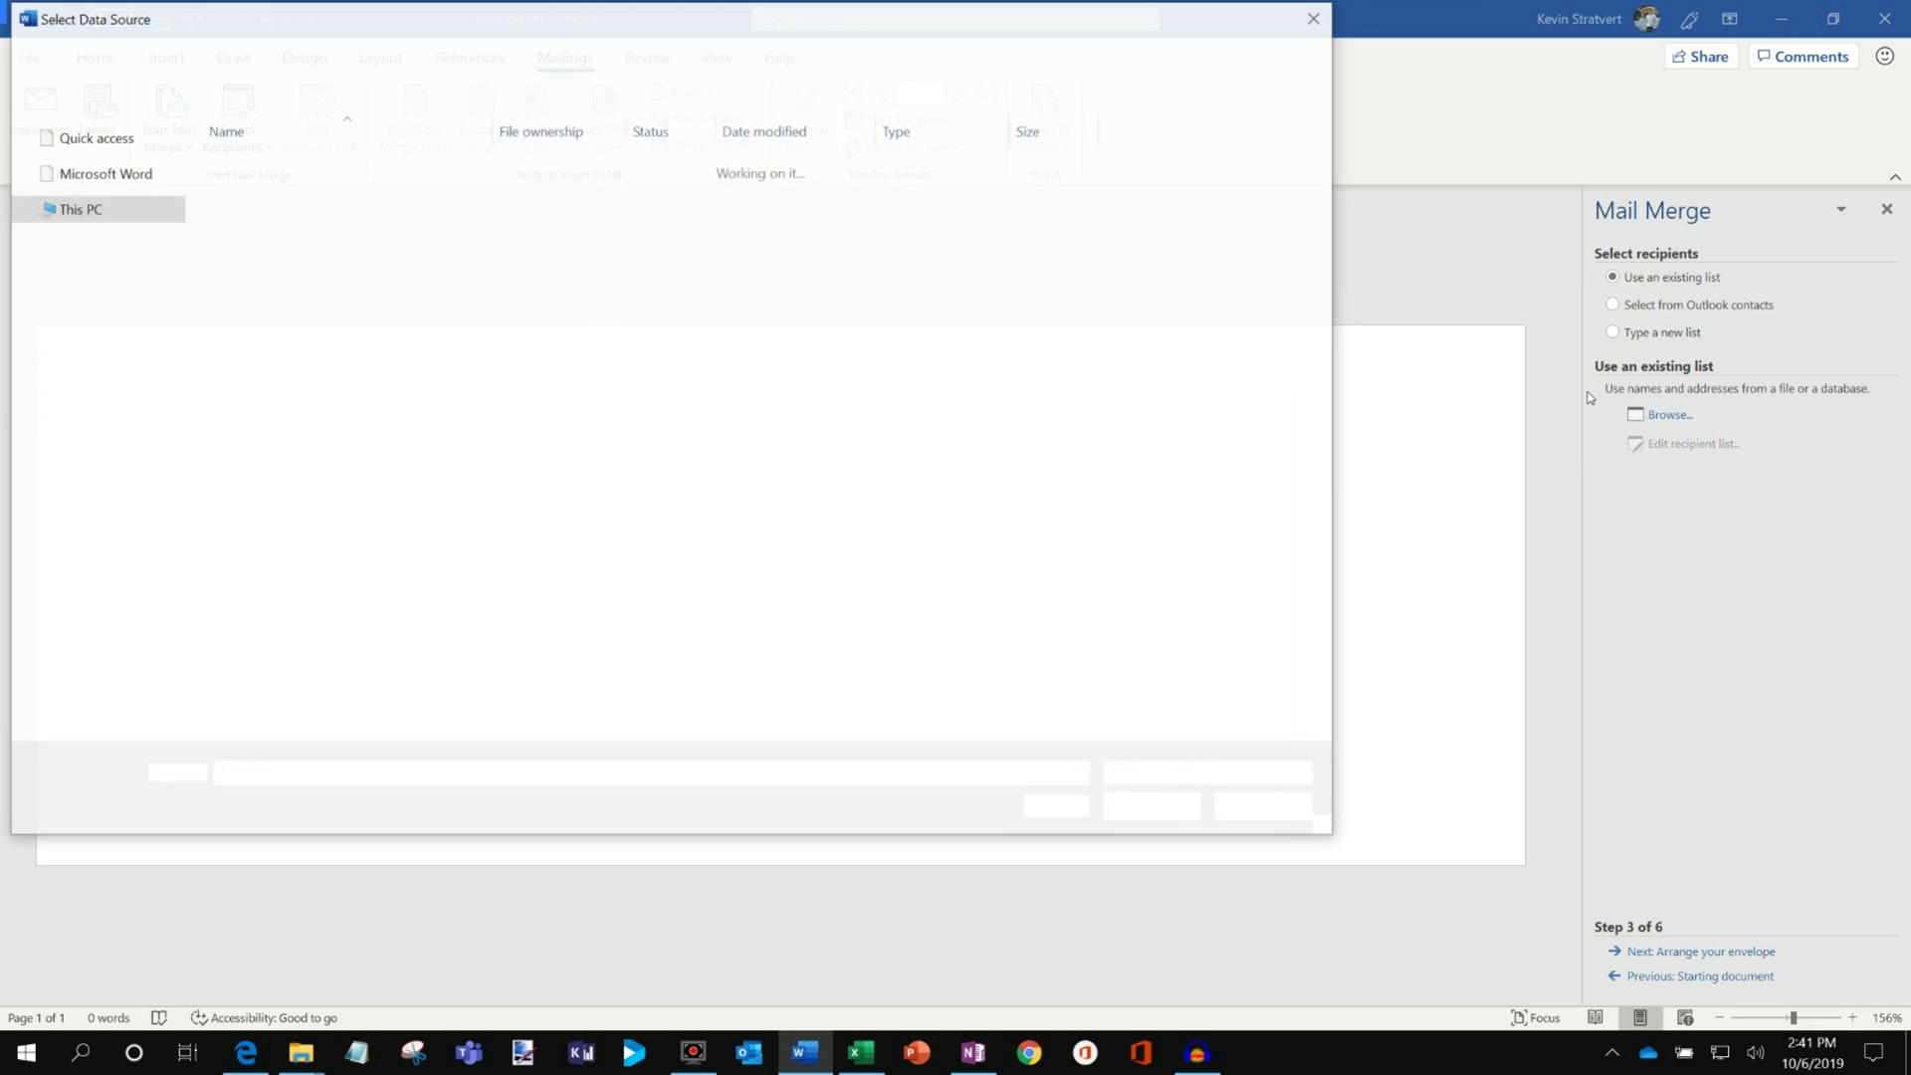
pyautogui.click(112, 361)
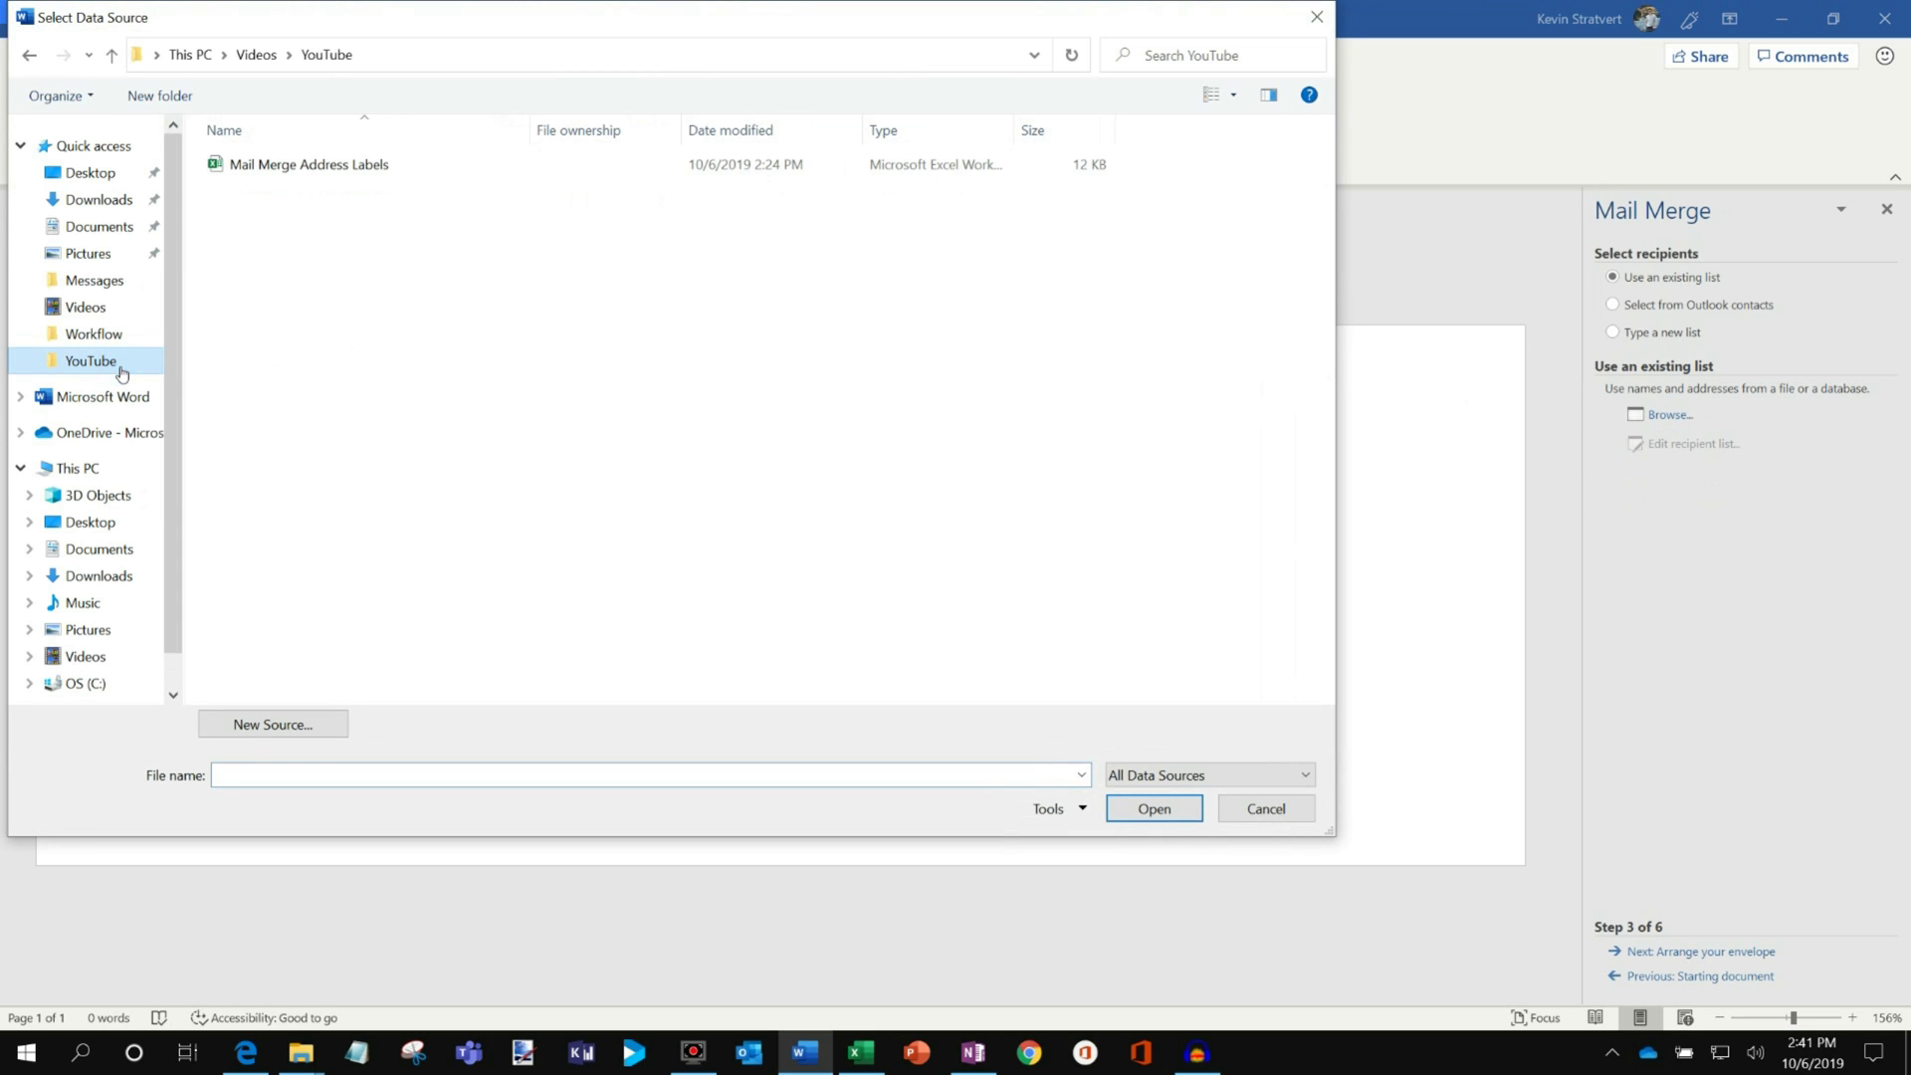
pyautogui.click(315, 167)
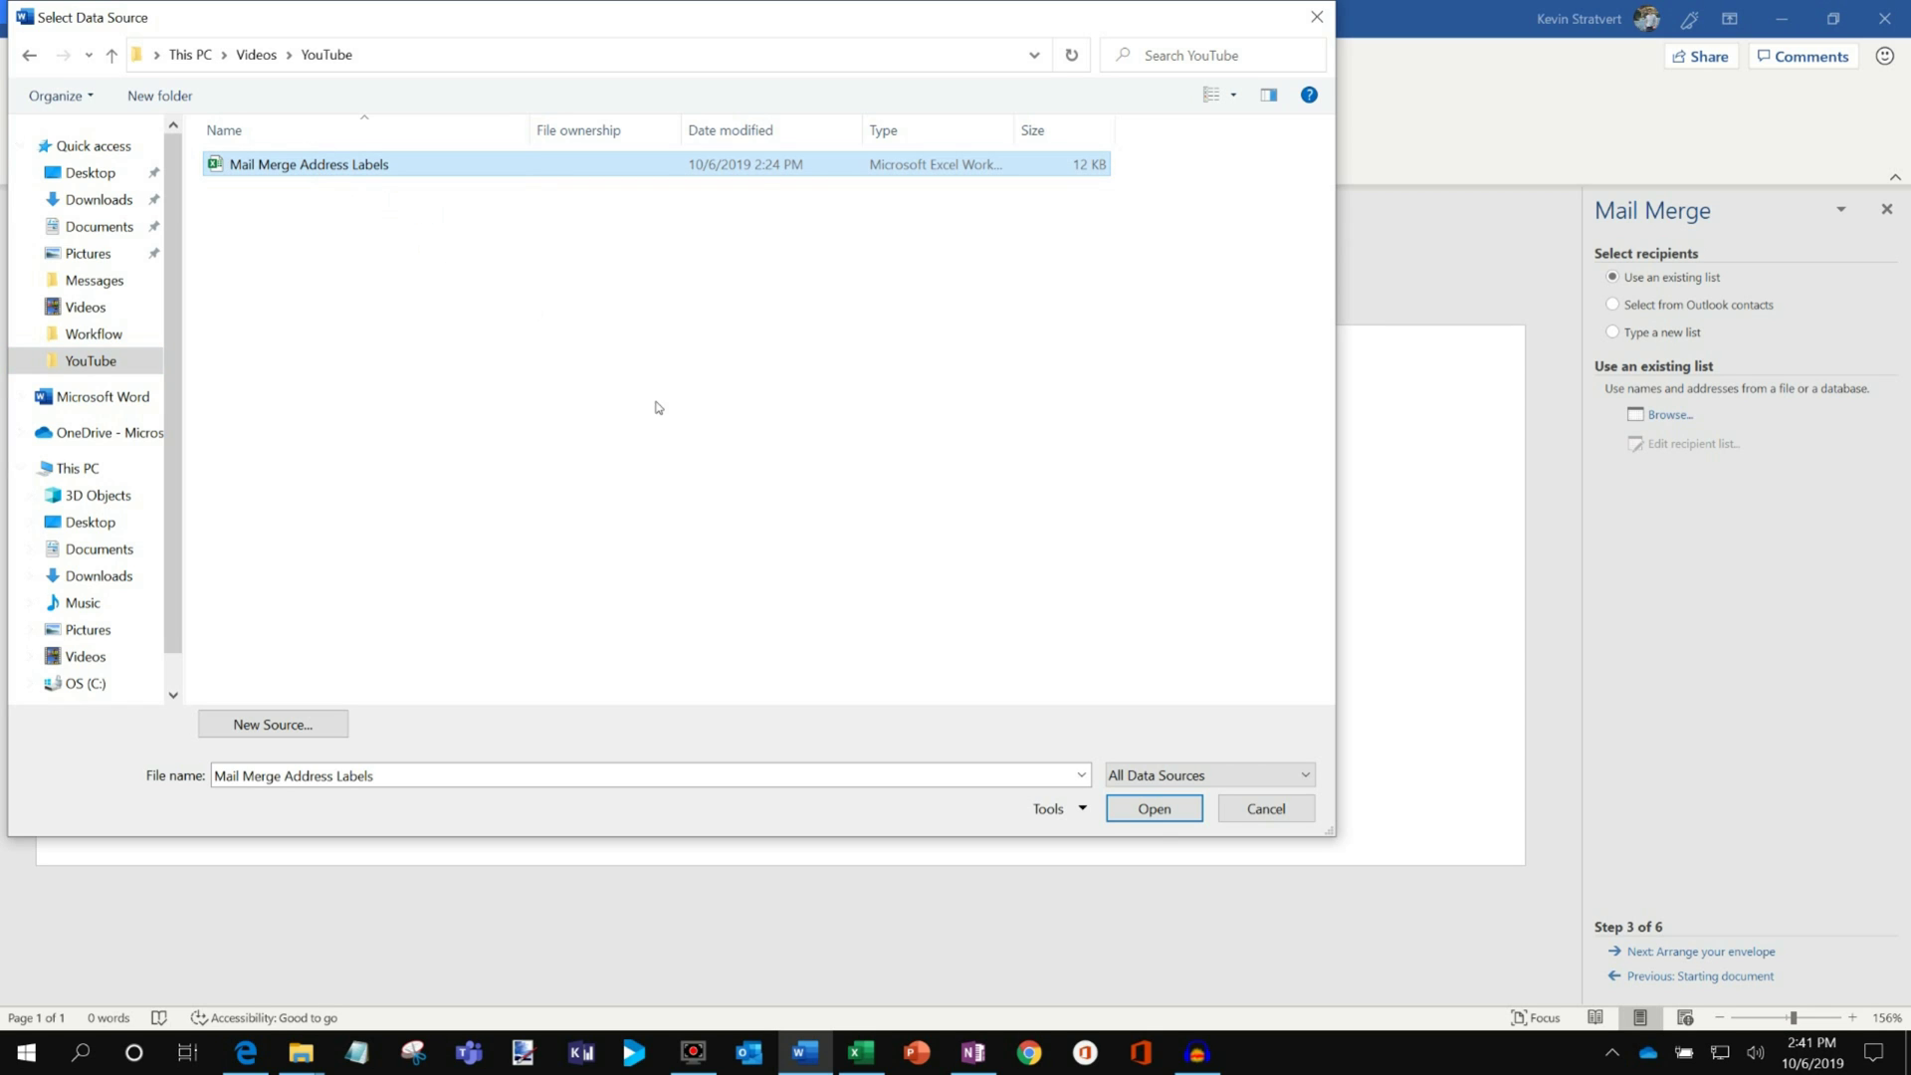
pyautogui.click(1154, 809)
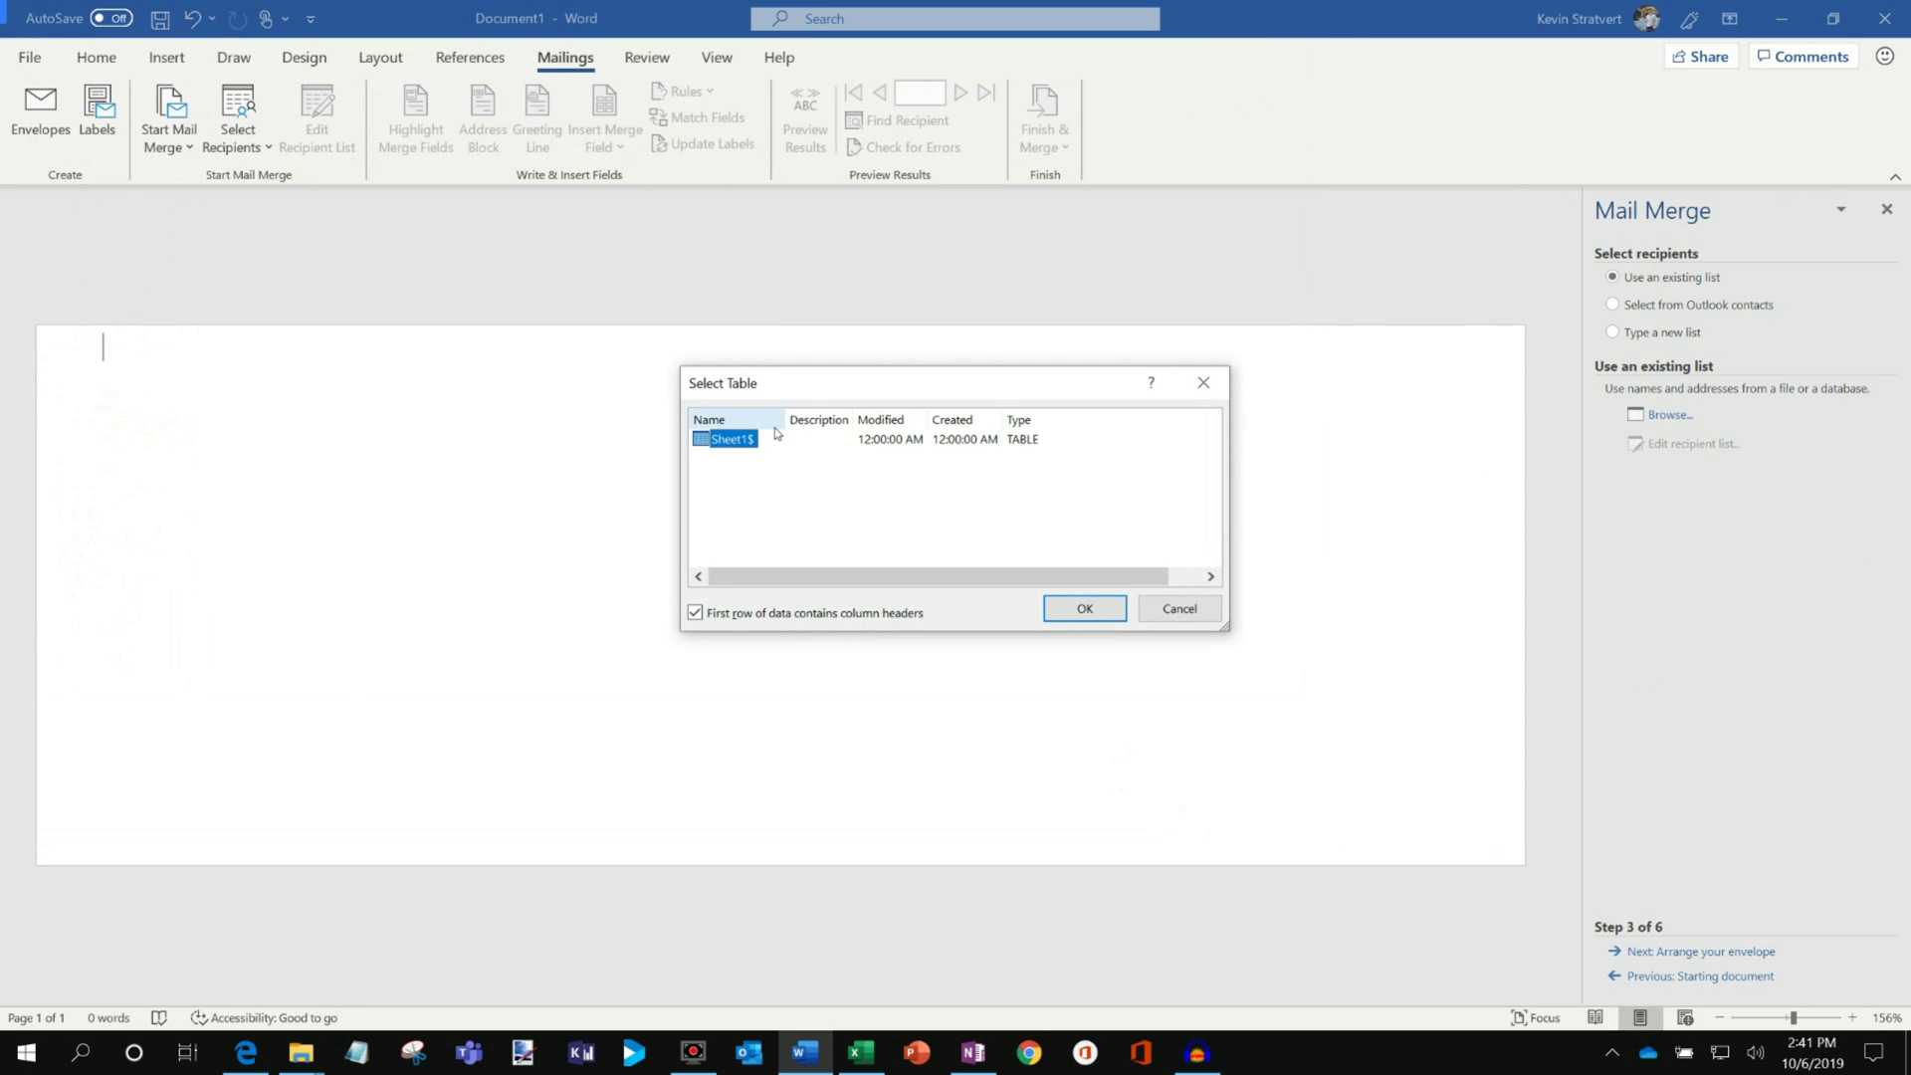
# - Compare the Excel header row A1:E1 with the Sheet1$ table offered in Word
pyautogui.click(861, 1052)
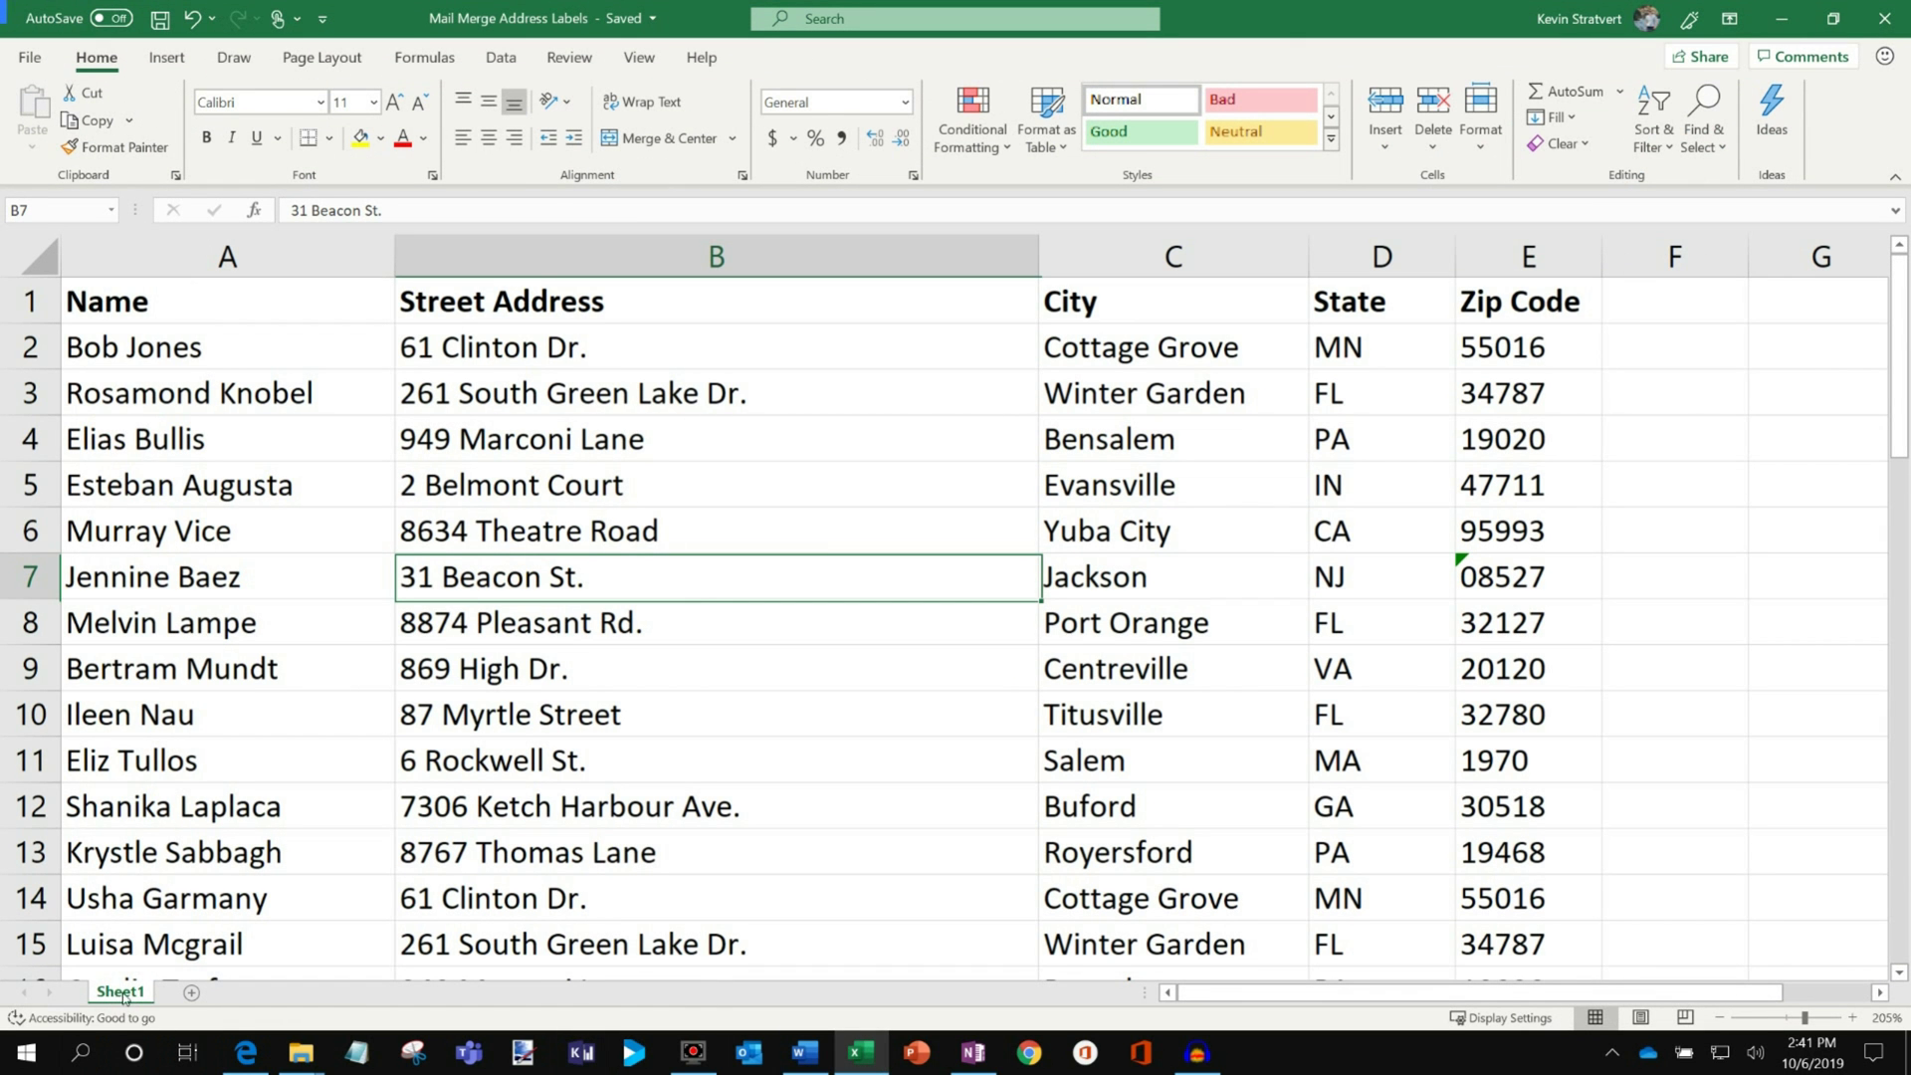
pyautogui.click(806, 1052)
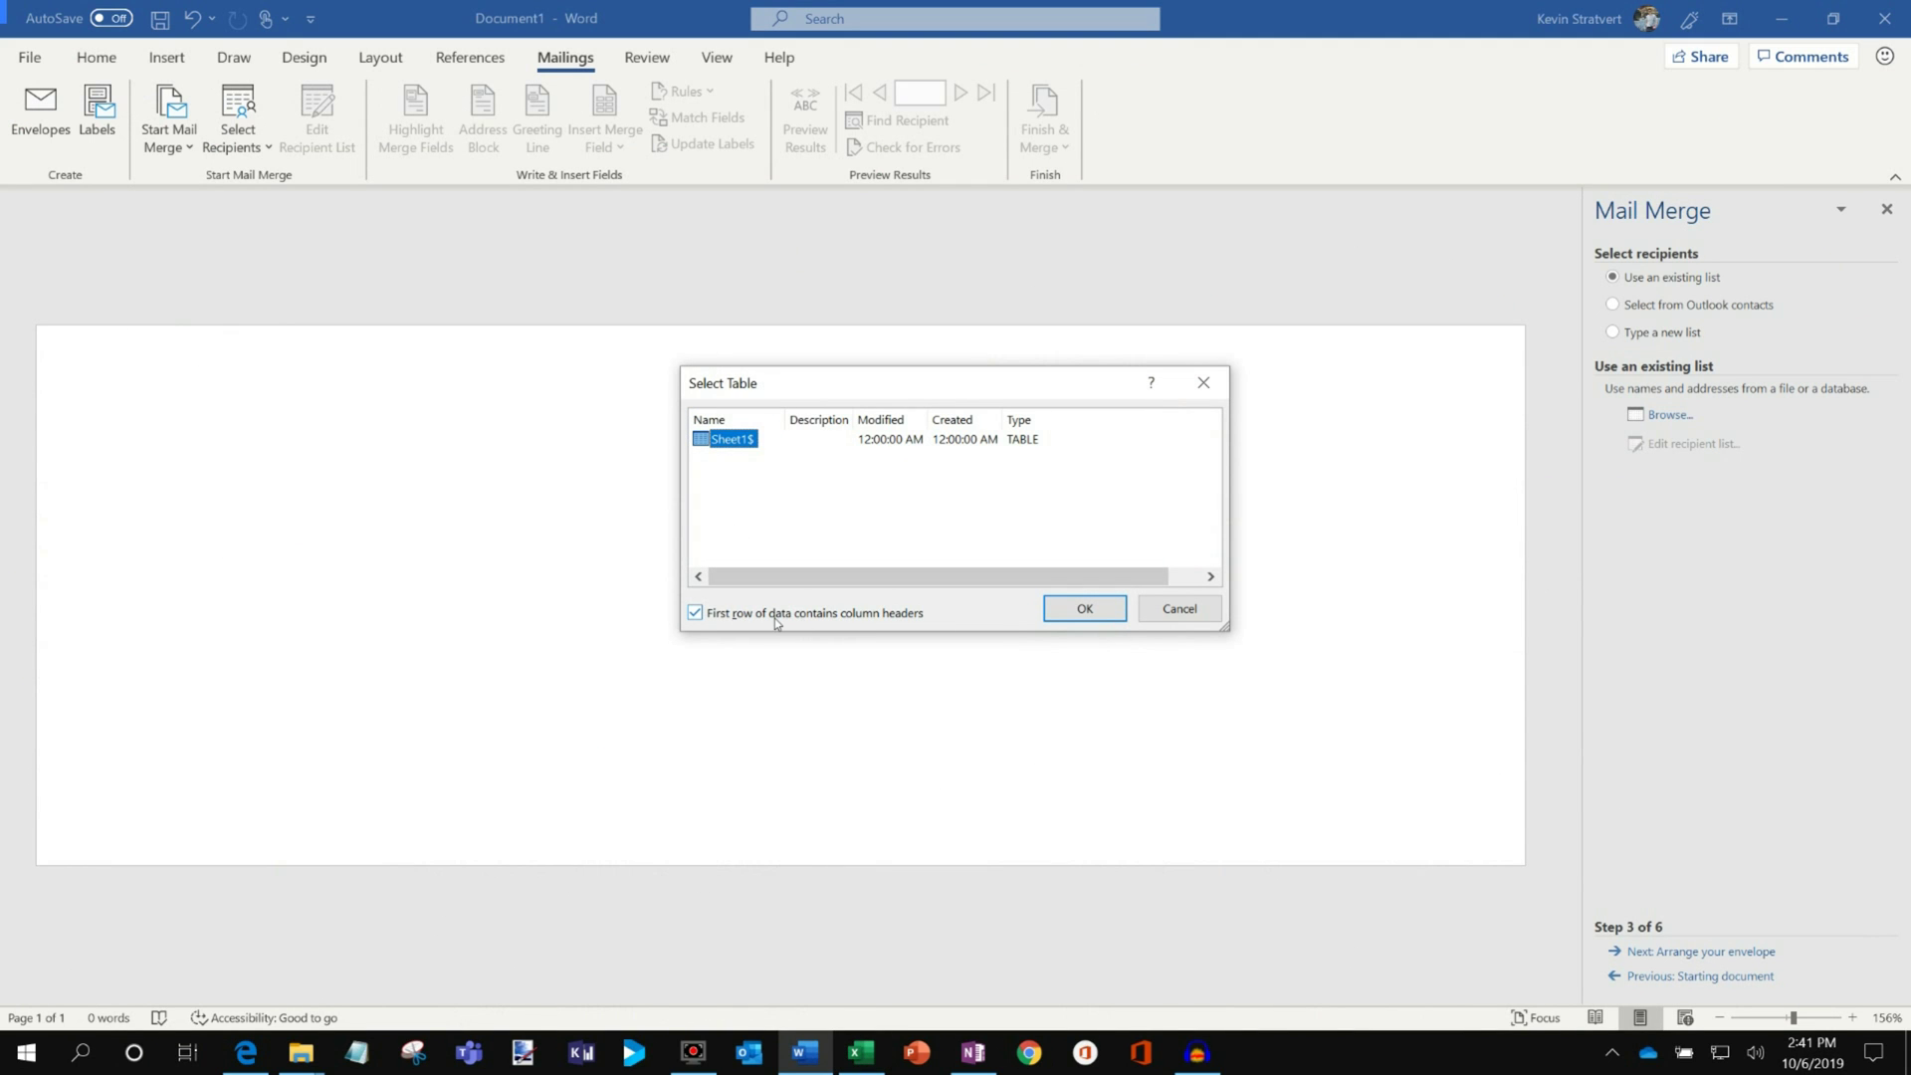
pyautogui.hotkey('alt', 'Tab')
pyautogui.moveTo(200, 300); pyautogui.dragTo(1597, 315)
pyautogui.hotkey('alt', 'Tab')
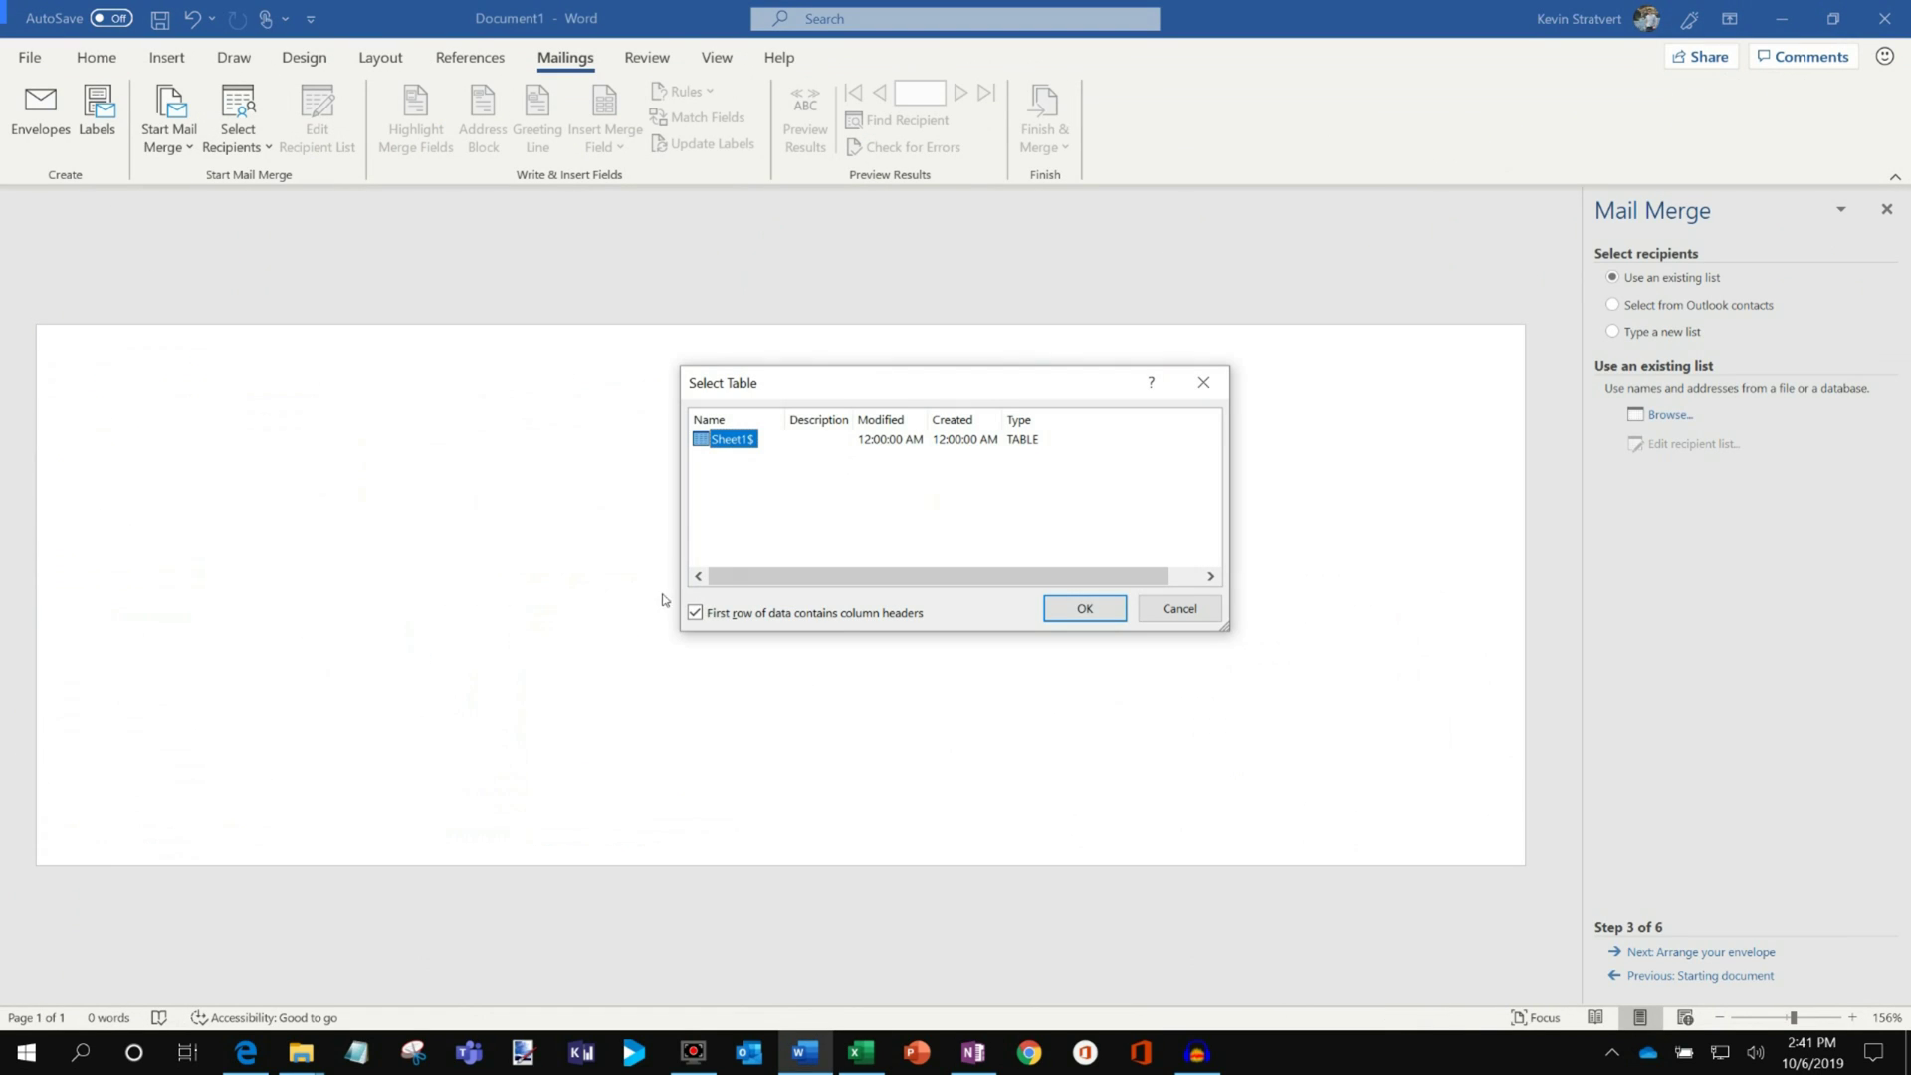
# - Confirm Sheet1$, enlarge the recipient list, and toggle a couple of recipient checkboxes off and back on
pyautogui.click(1087, 612)
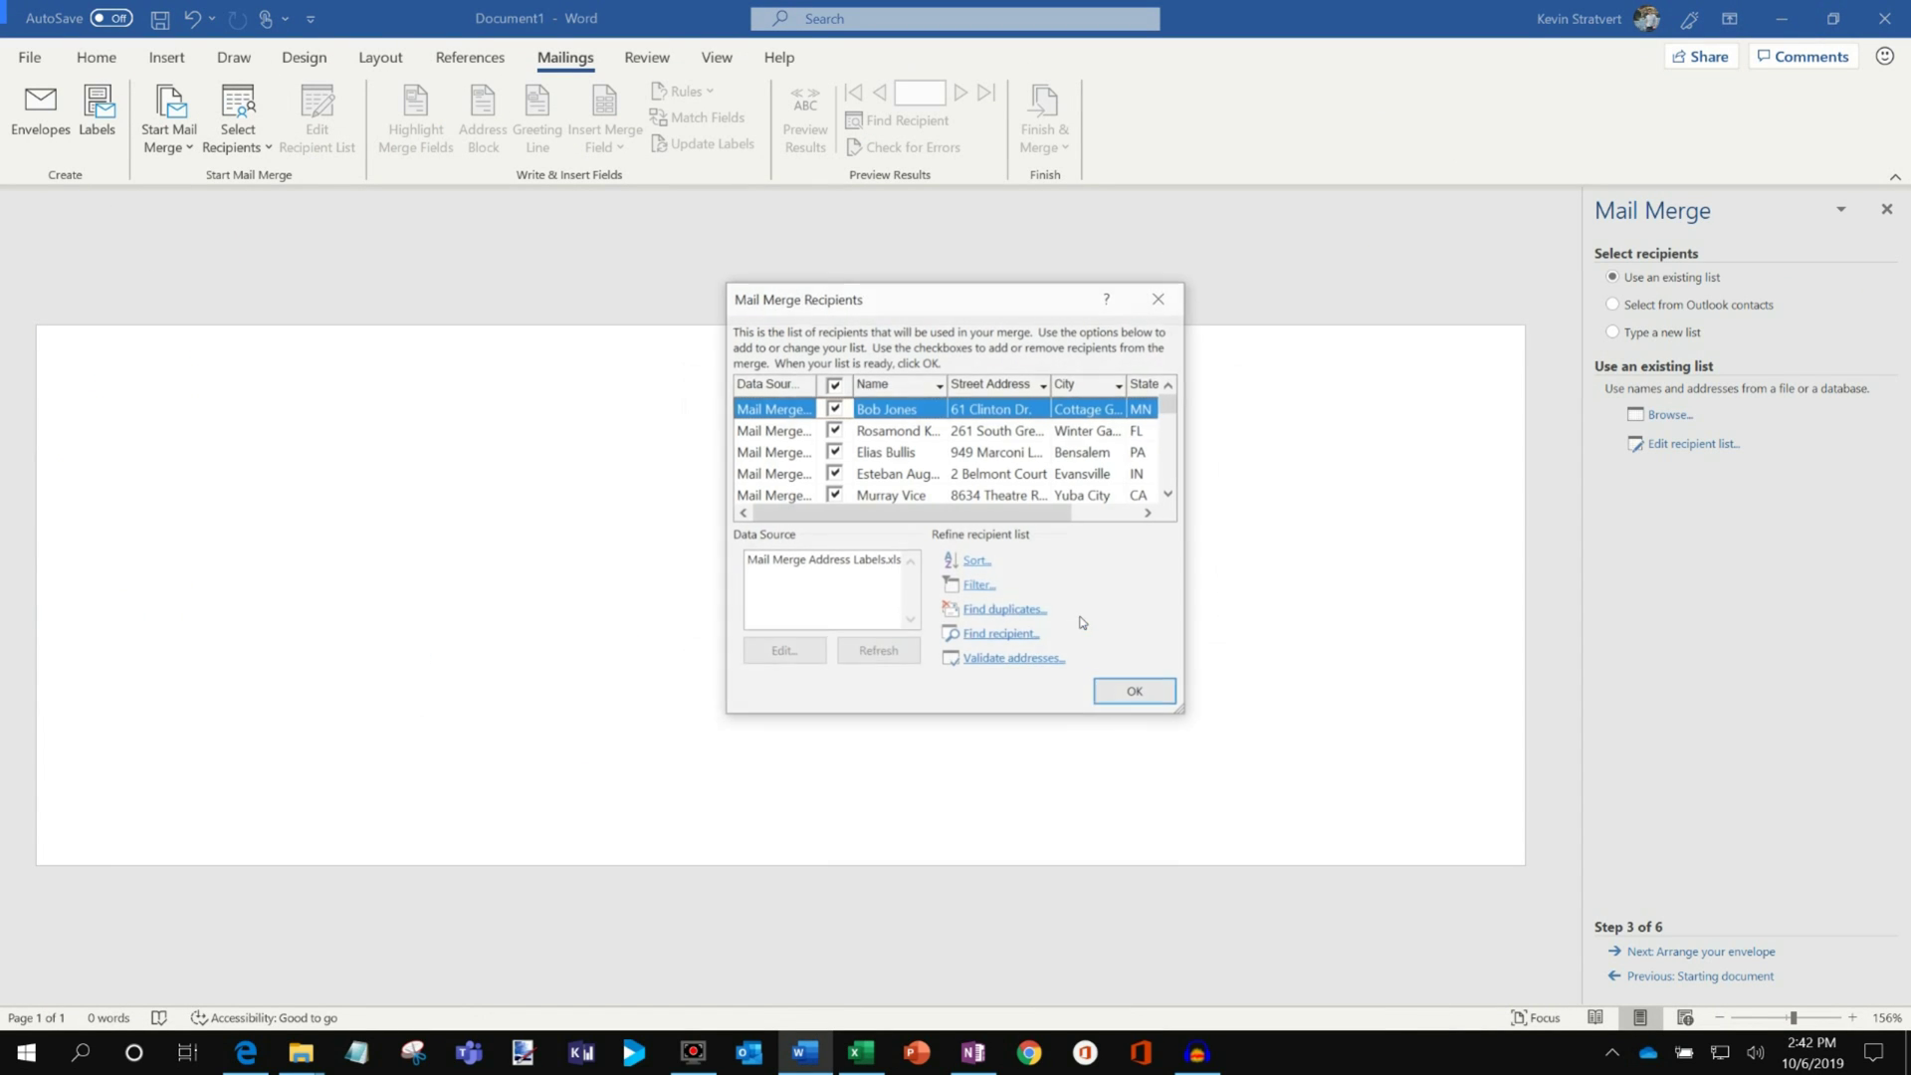
pyautogui.moveTo(1185, 721); pyautogui.dragTo(1697, 972)
pyautogui.moveTo(1244, 294); pyautogui.dragTo(901, 191)
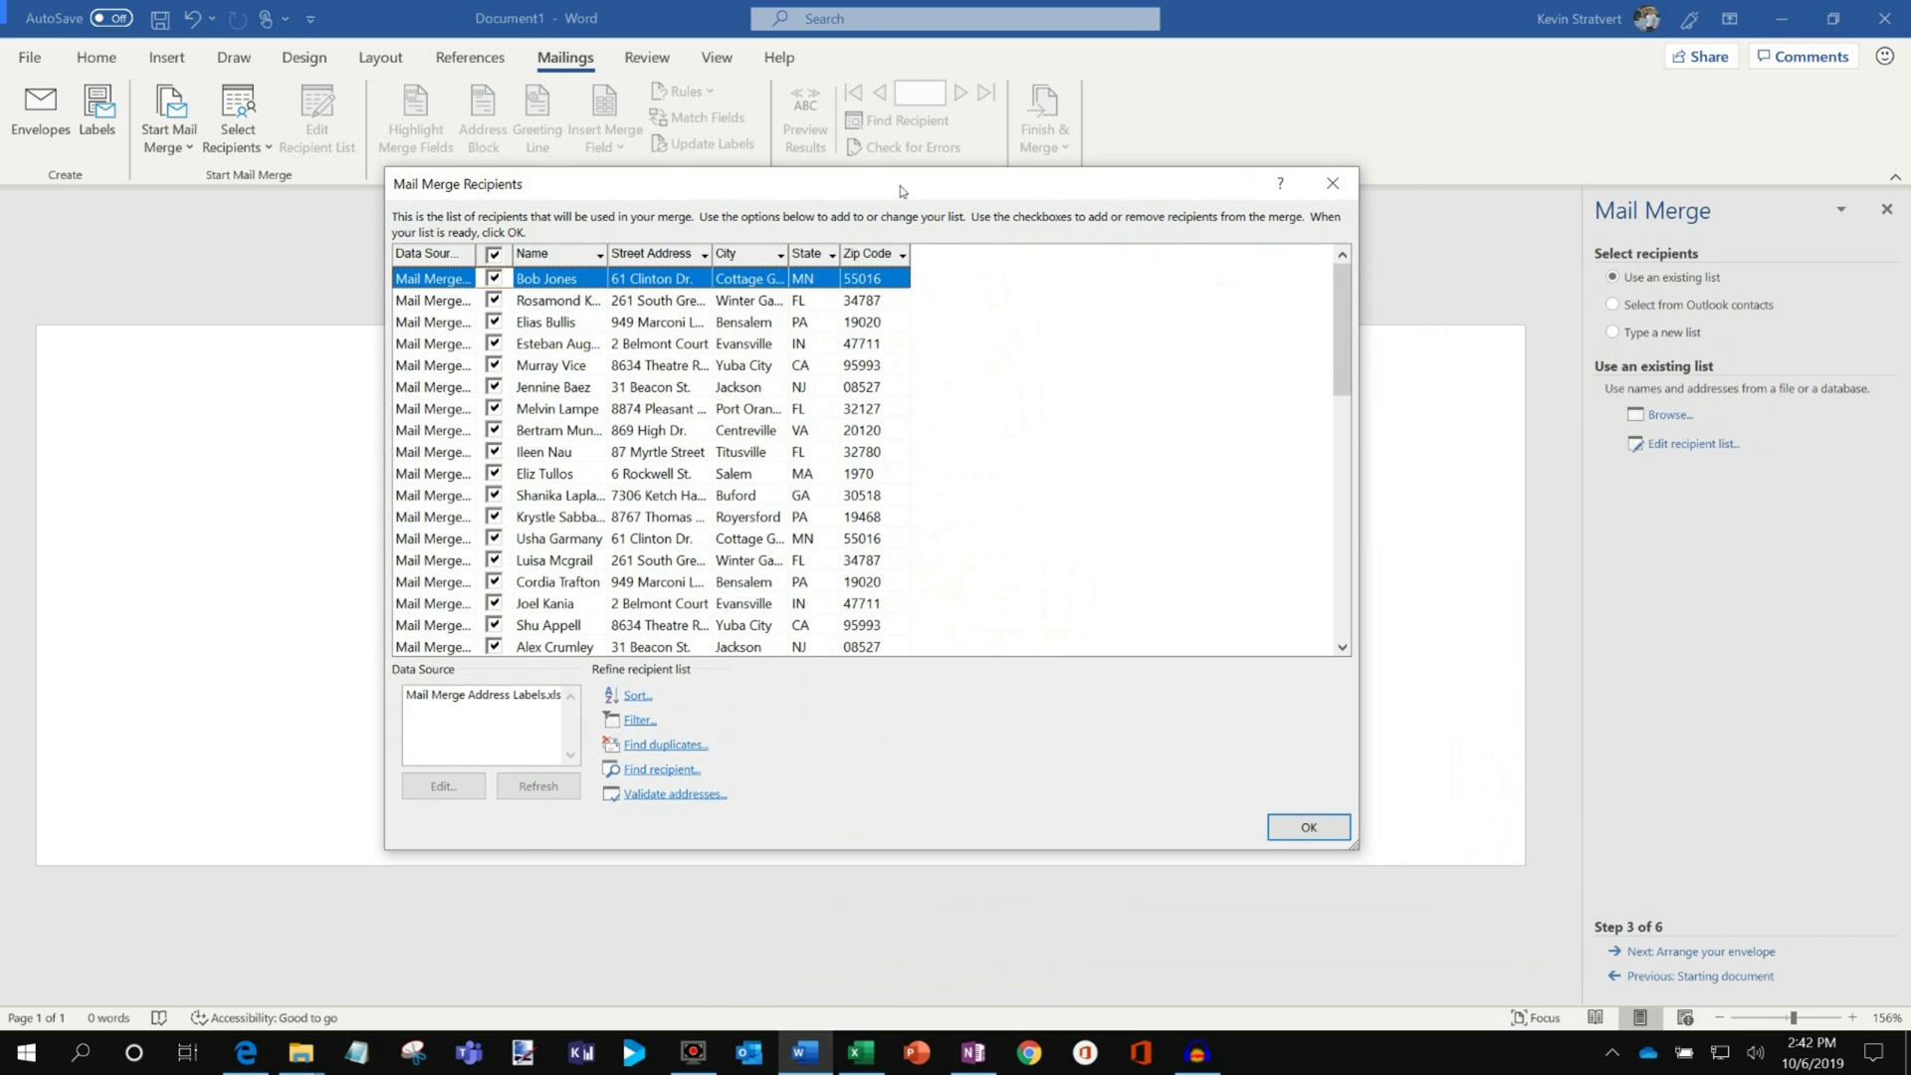
pyautogui.click(493, 279)
pyautogui.click(493, 301)
pyautogui.click(494, 279)
# - Try a filter of State equal to NJ plus a City condition, cancel it, and accept all recipients
pyautogui.click(642, 696)
pyautogui.moveTo(856, 28); pyautogui.dragTo(660, 208)
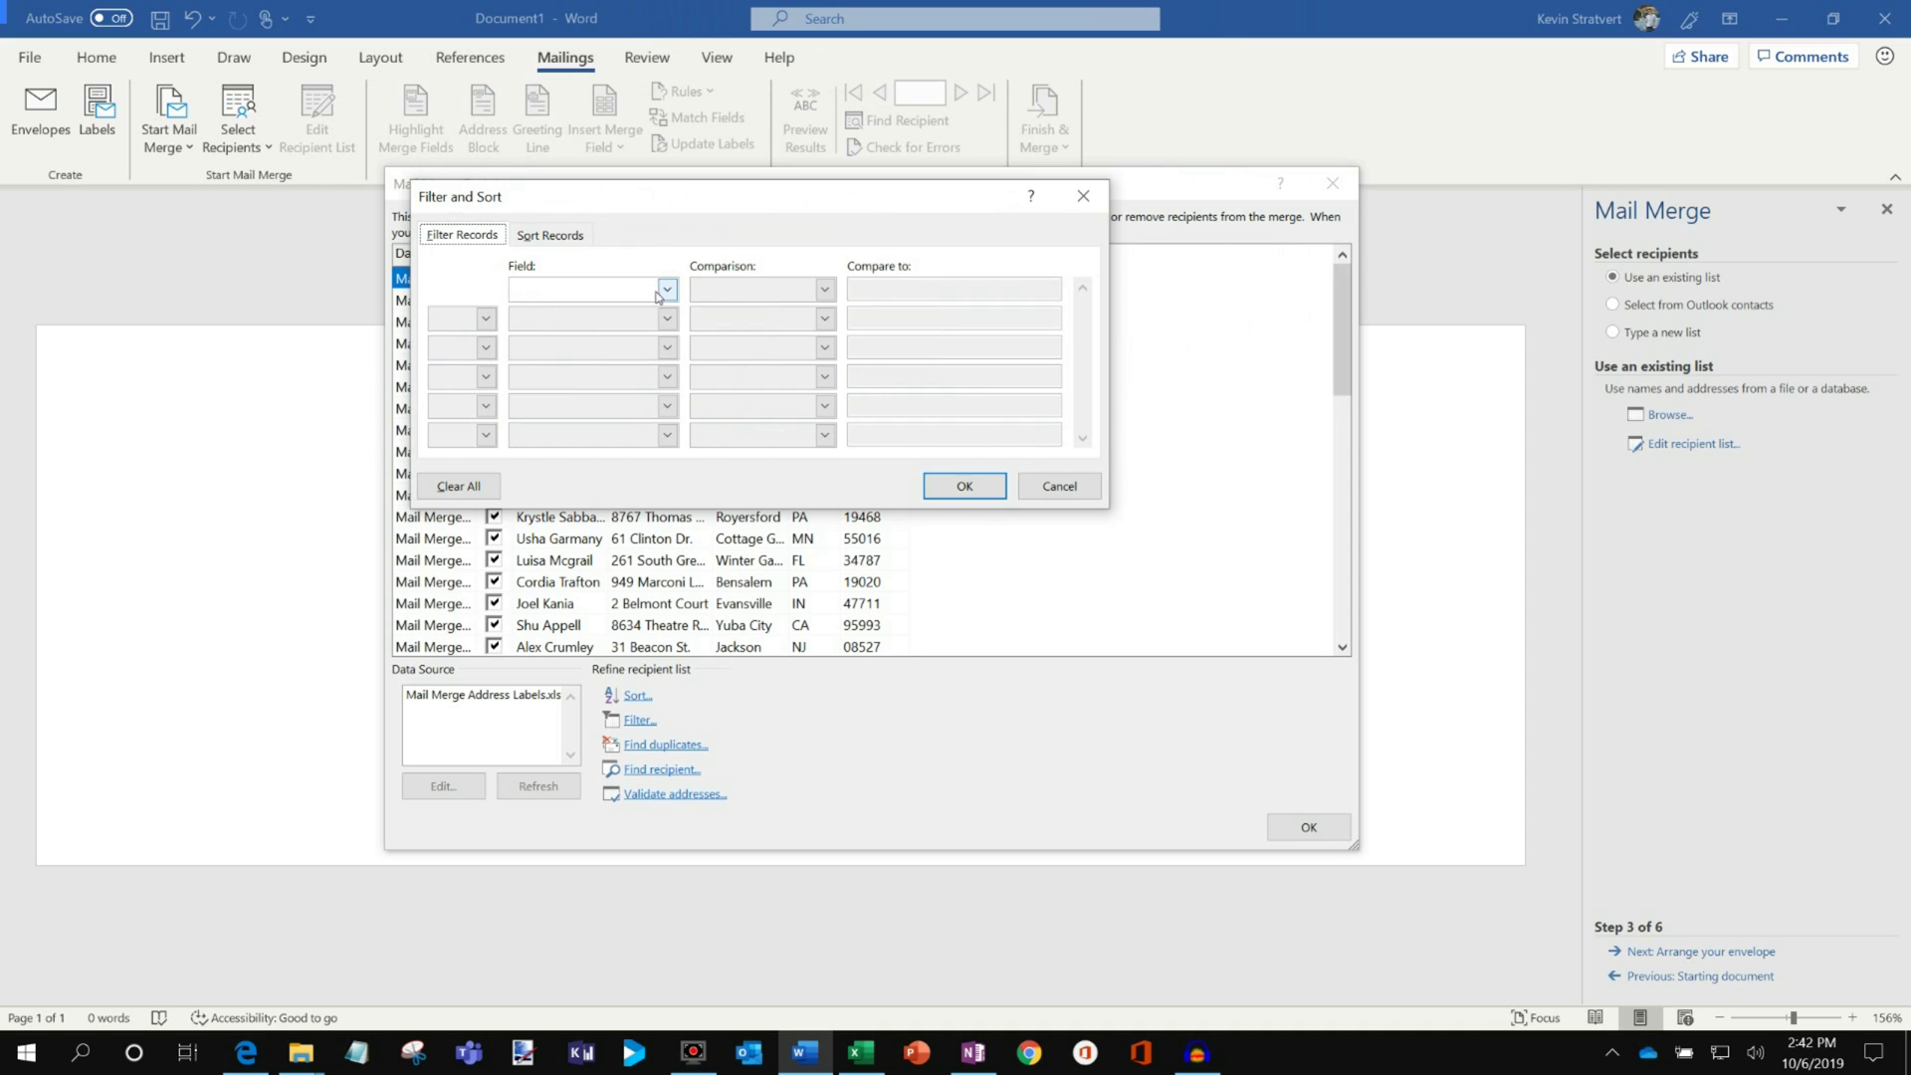
pyautogui.click(667, 289)
pyautogui.click(595, 379)
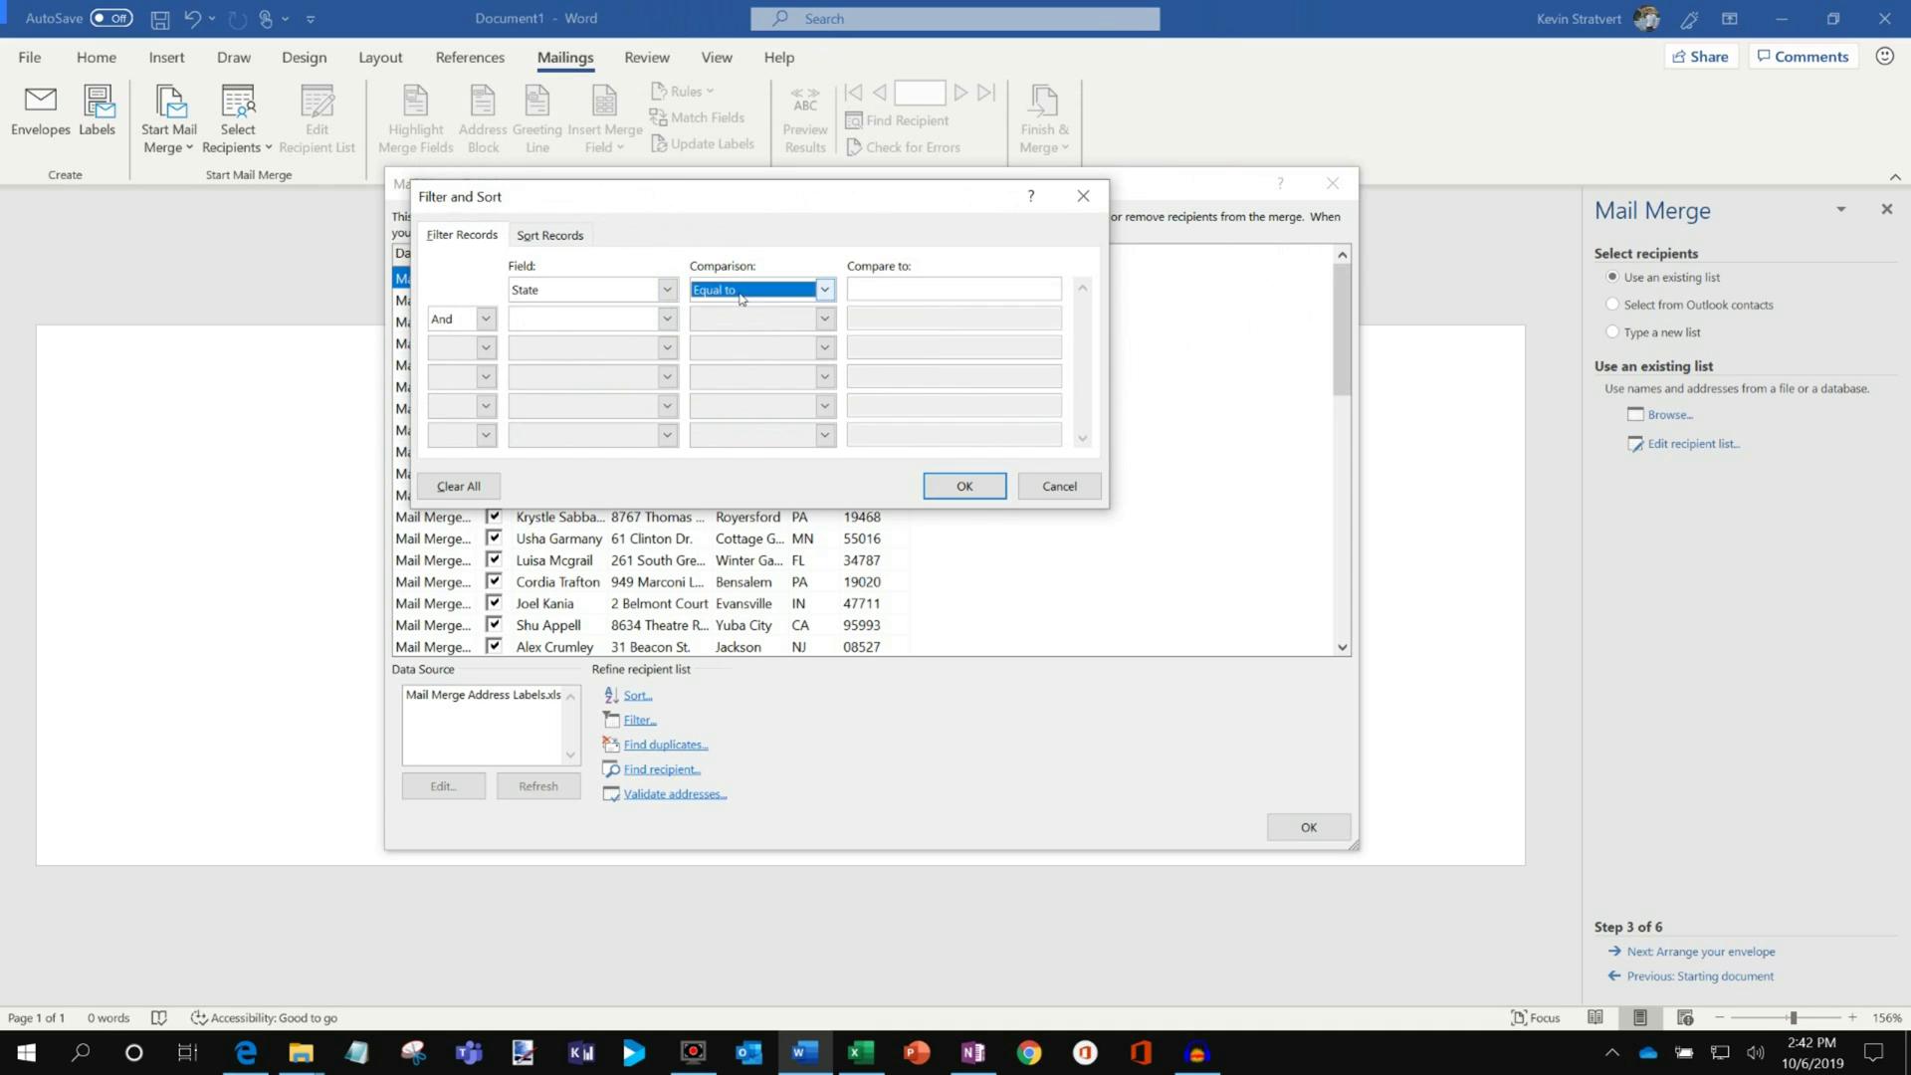
pyautogui.click(739, 291)
pyautogui.click(738, 304)
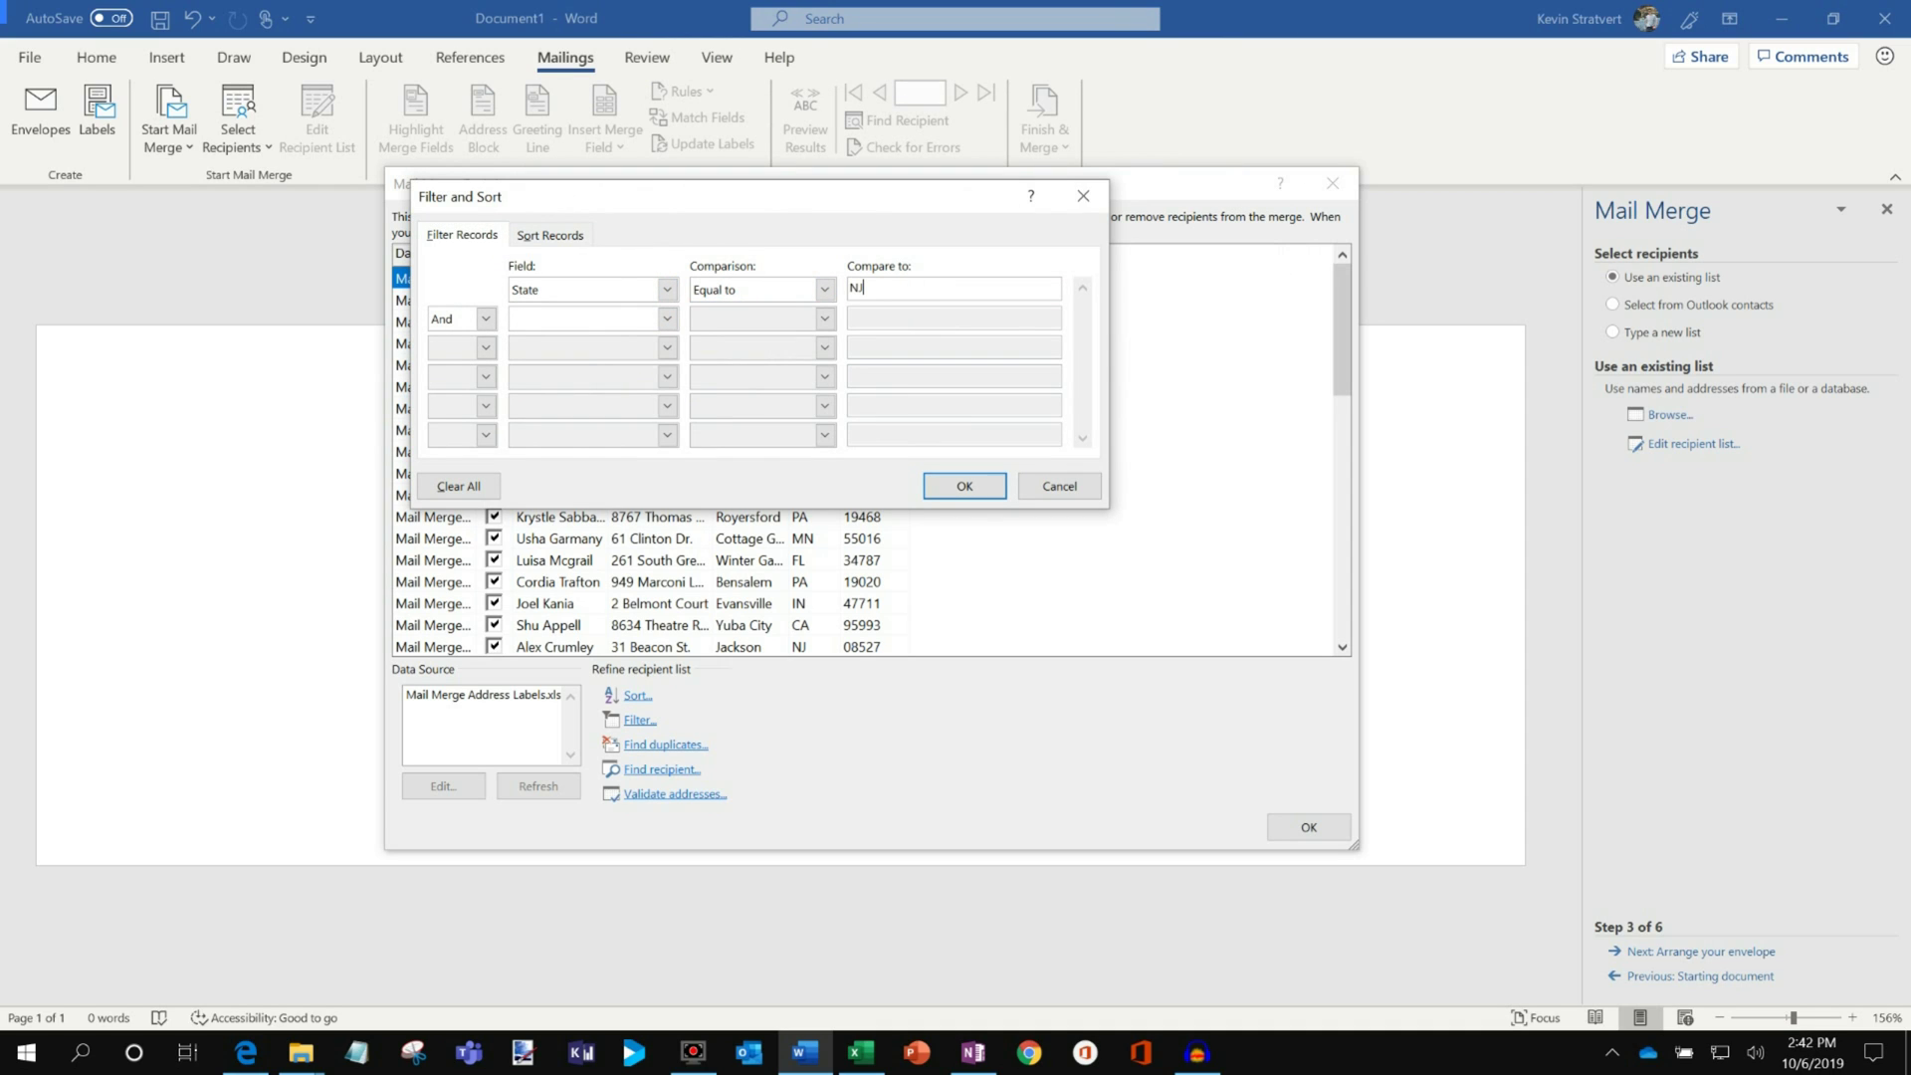
pyautogui.write('NJ')
pyautogui.click(667, 319)
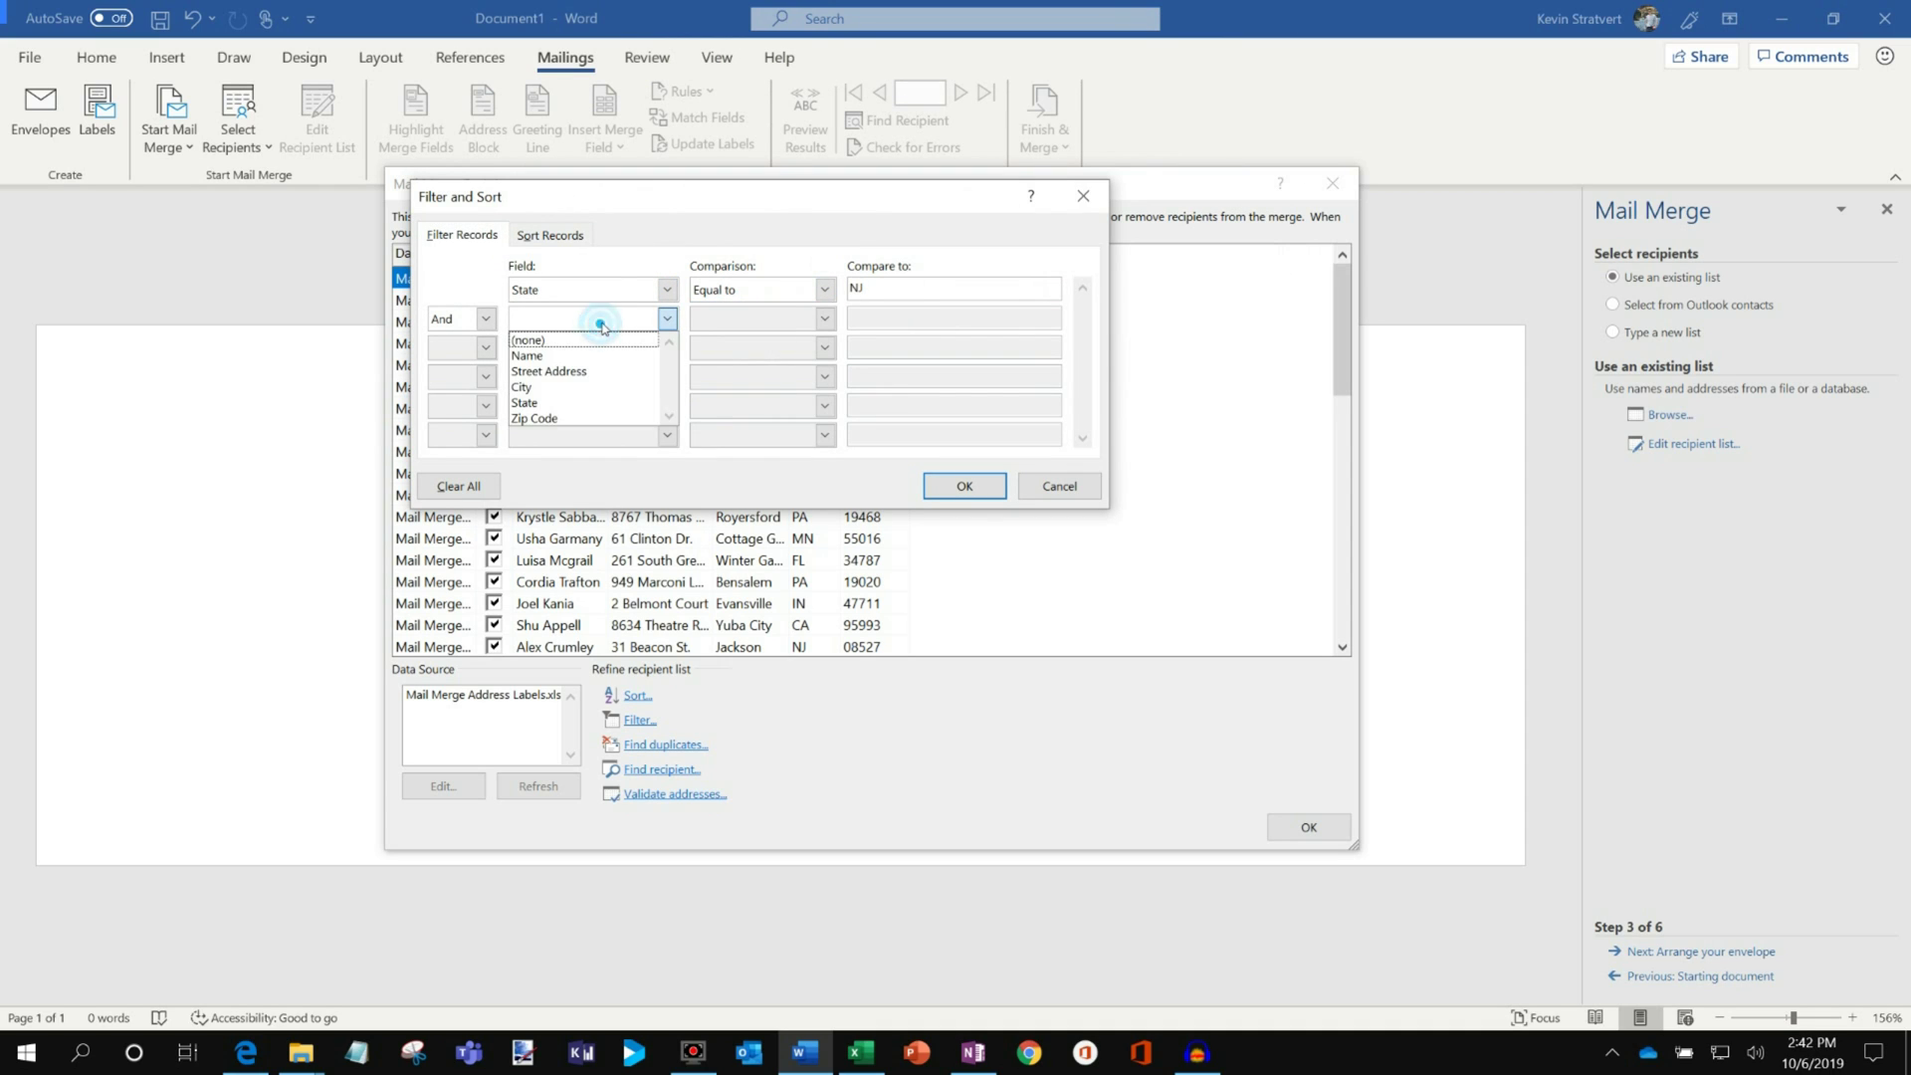
pyautogui.click(596, 386)
pyautogui.click(900, 317)
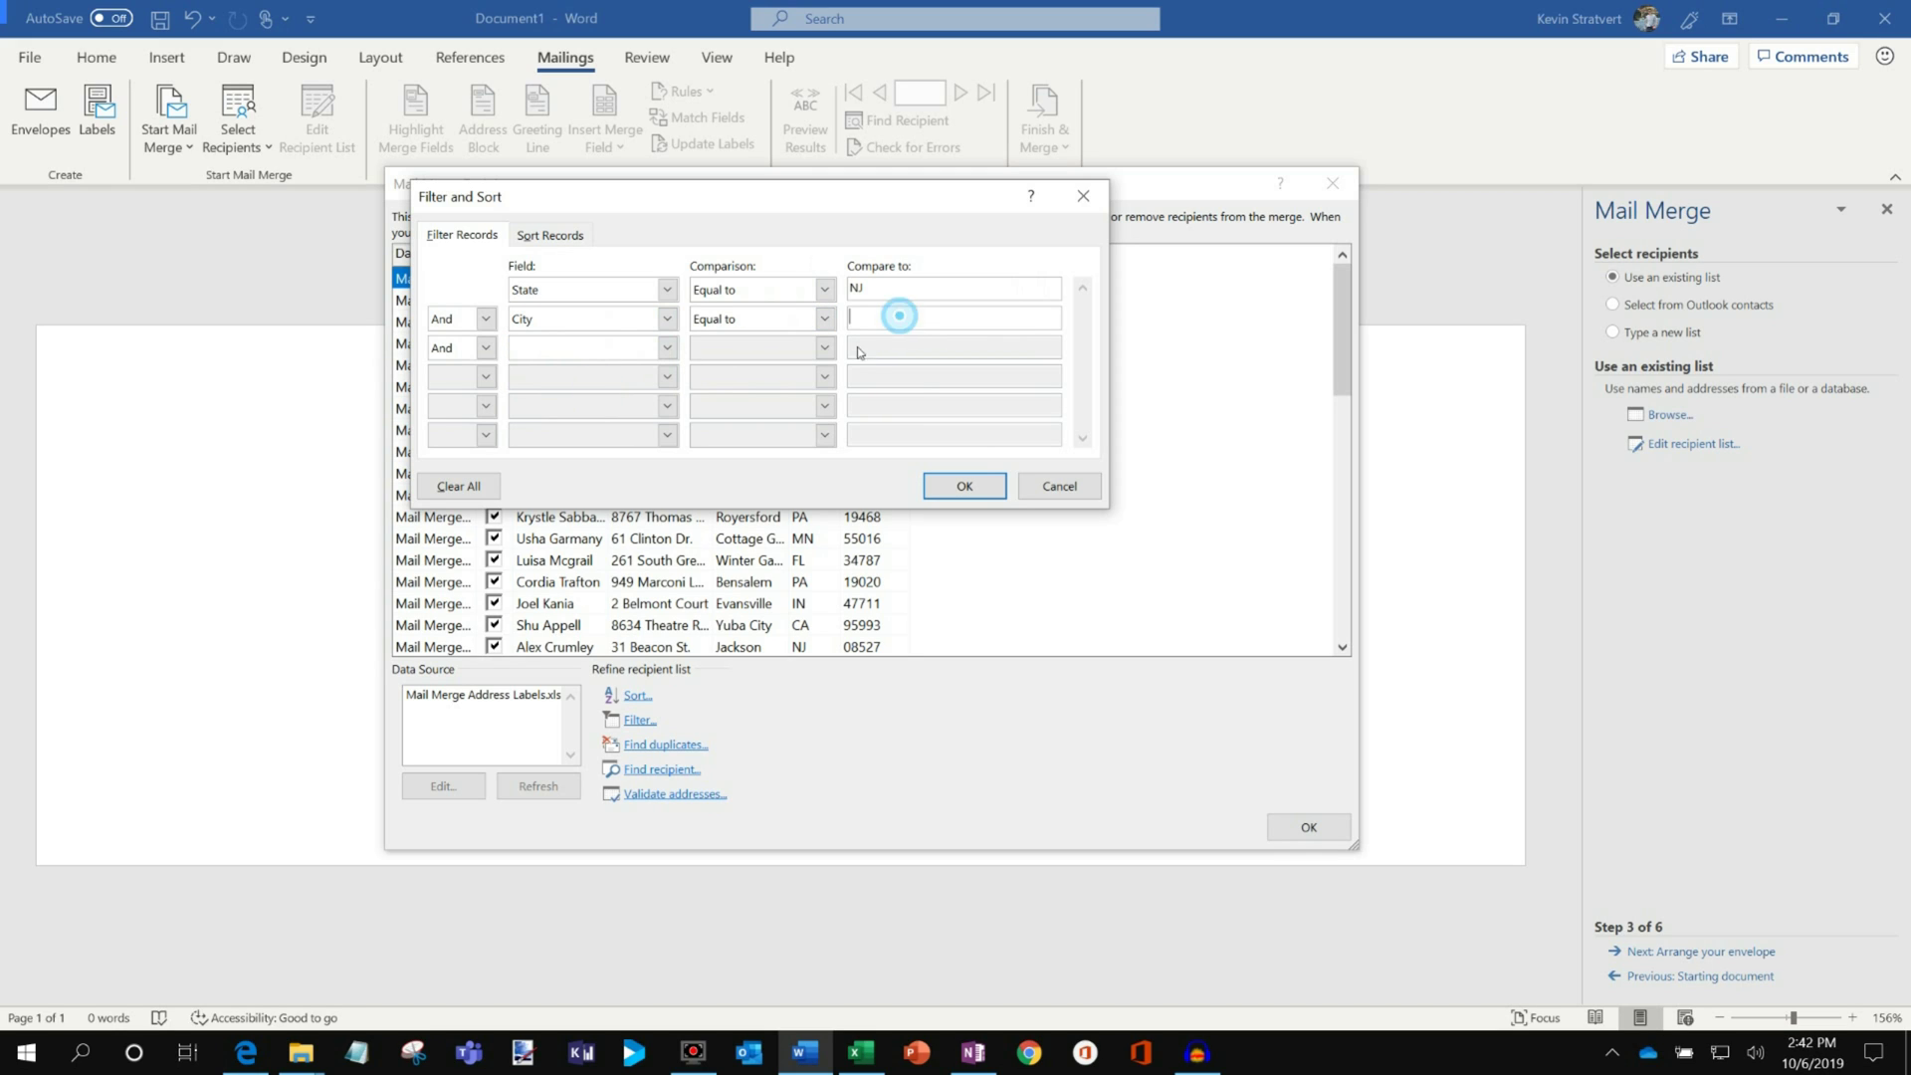
pyautogui.click(1054, 490)
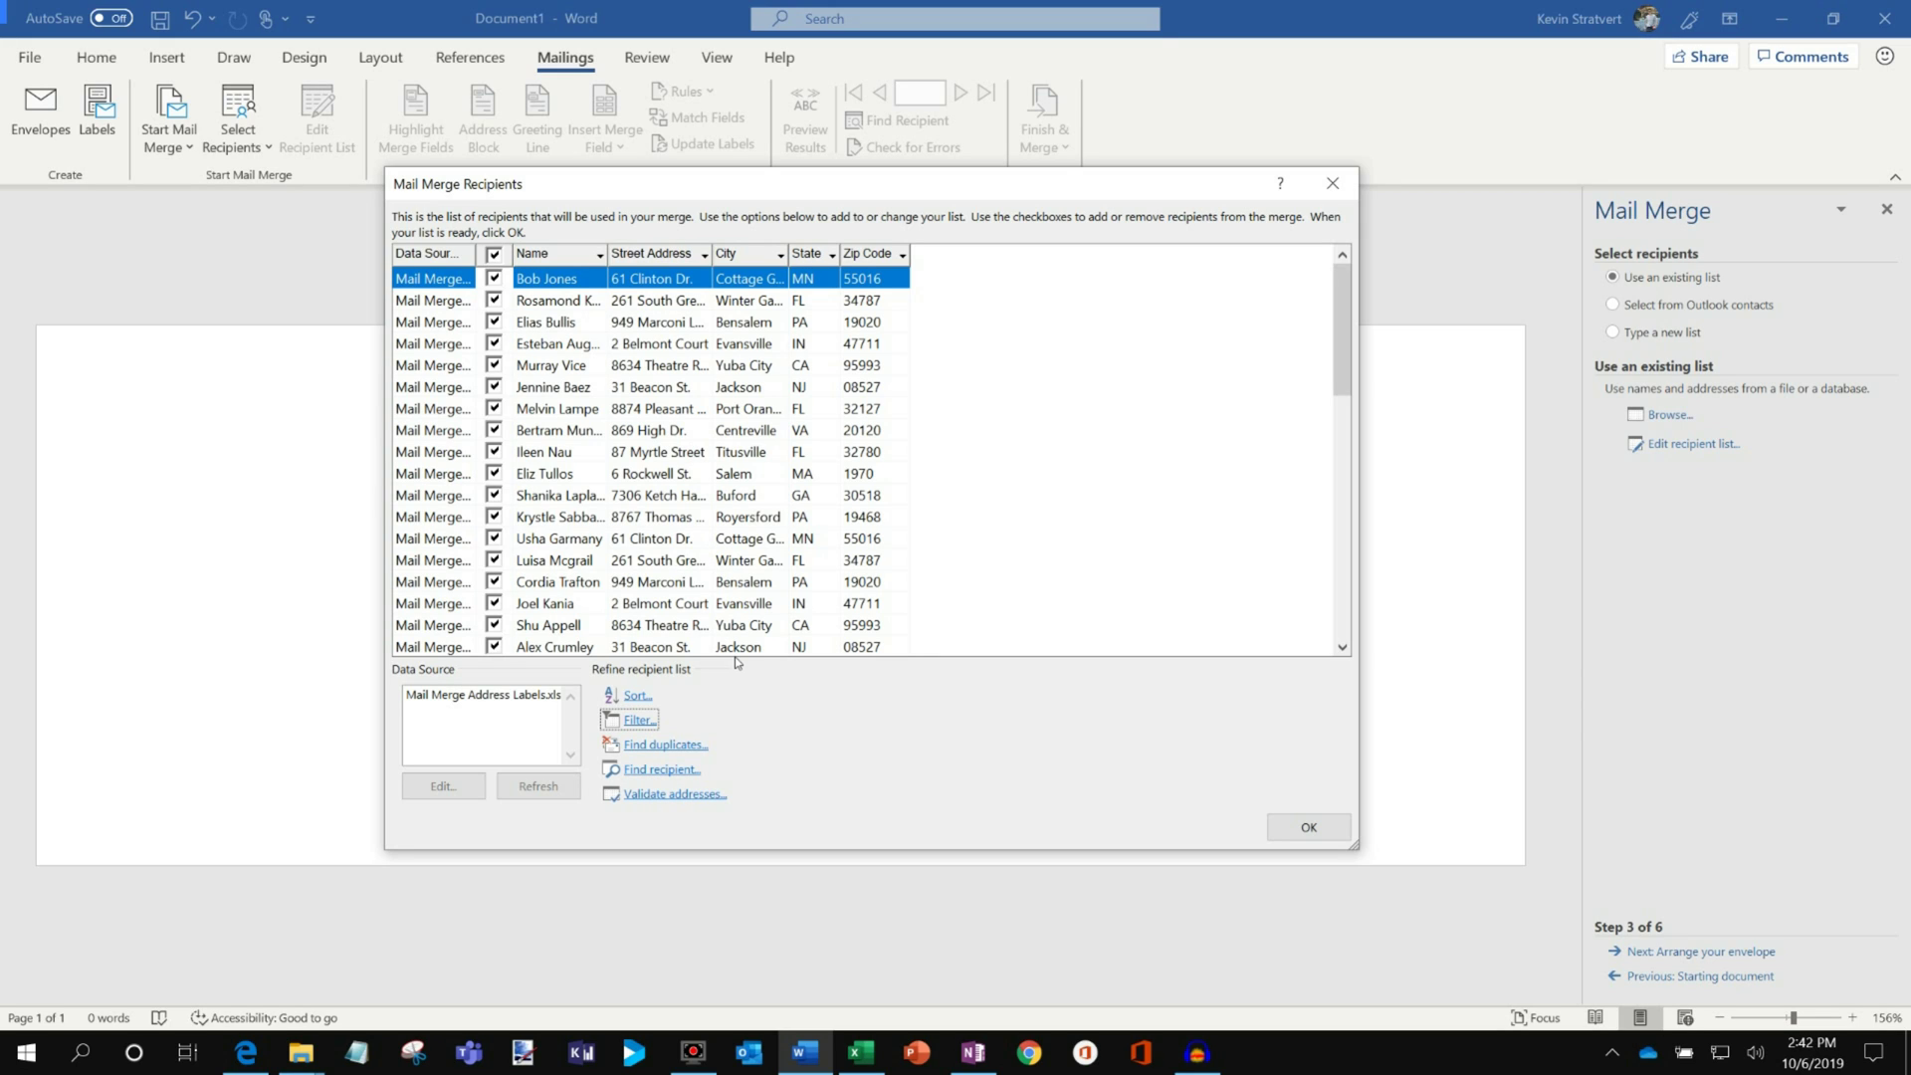
pyautogui.click(1312, 828)
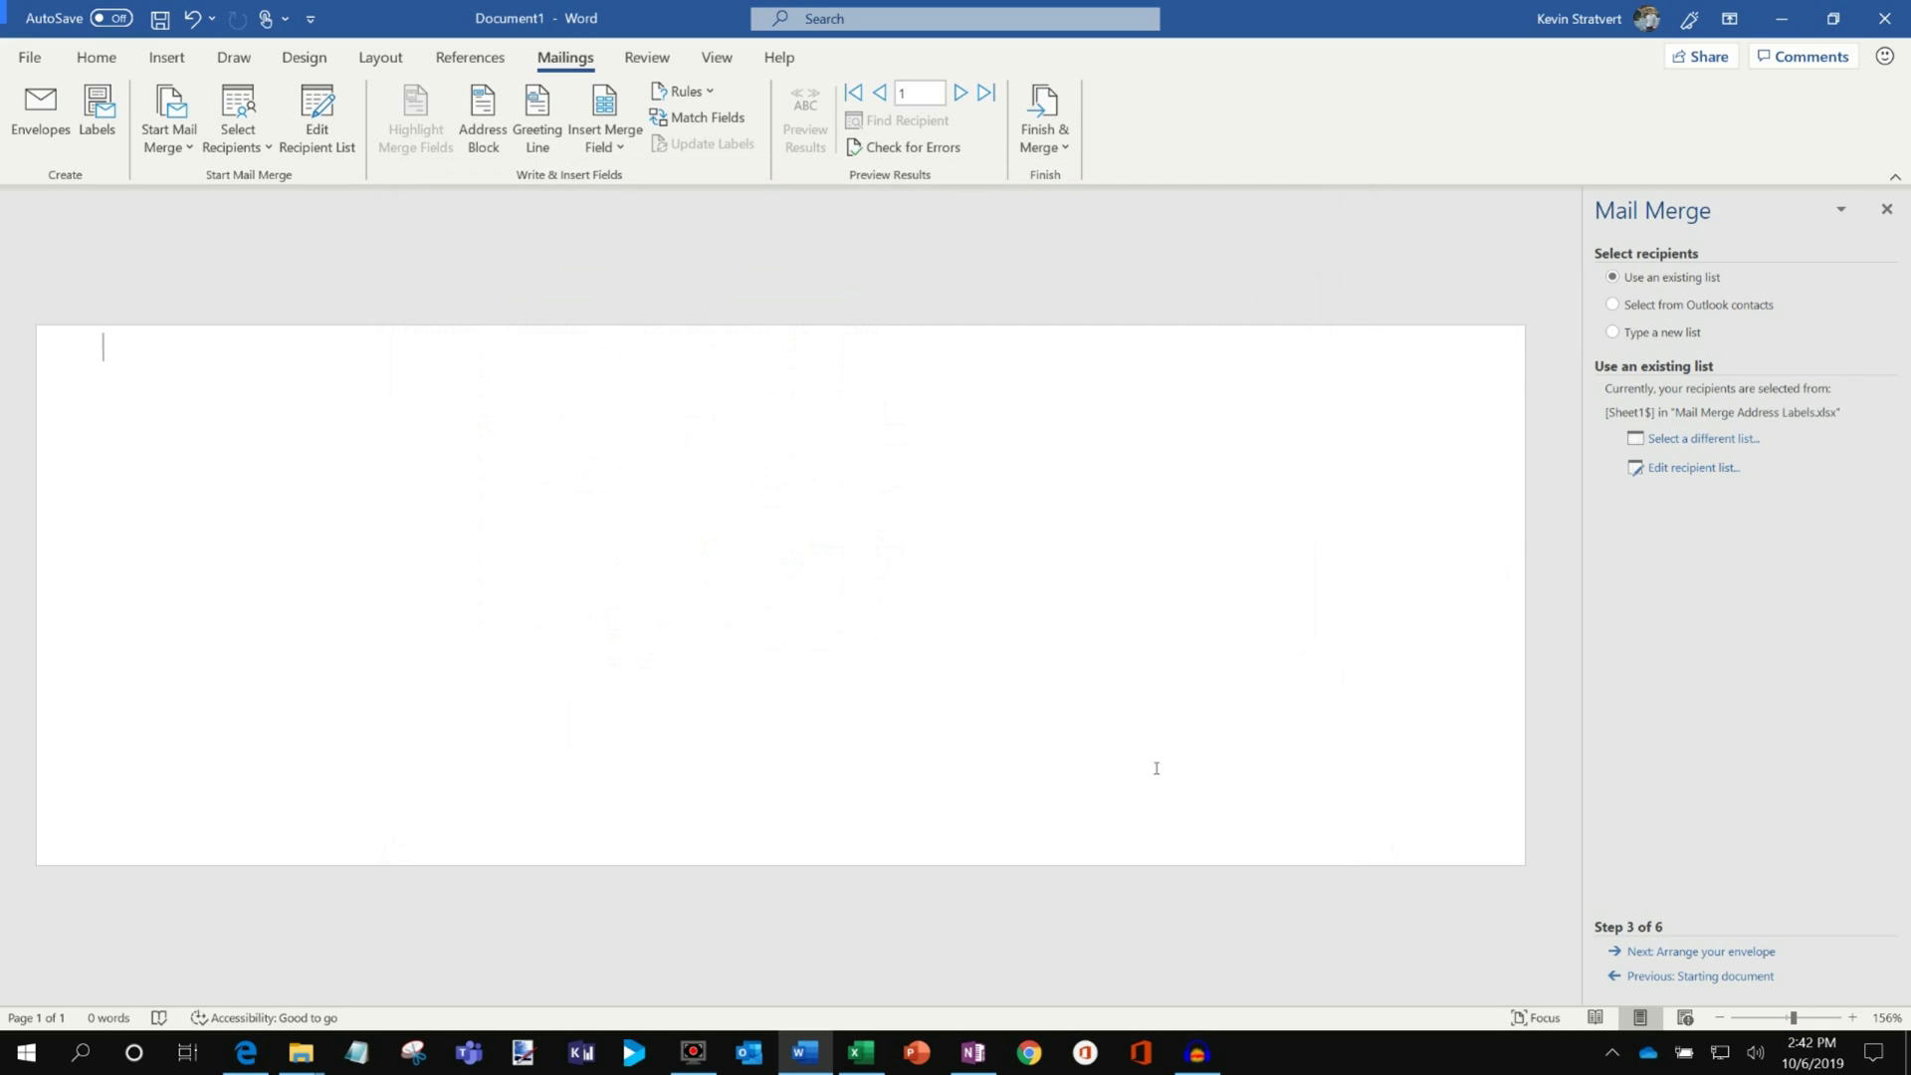
# - Type the return address at top-left: sender's name, 123 Main Street, Redmond, WA 98052
pyautogui.click(1737, 953)
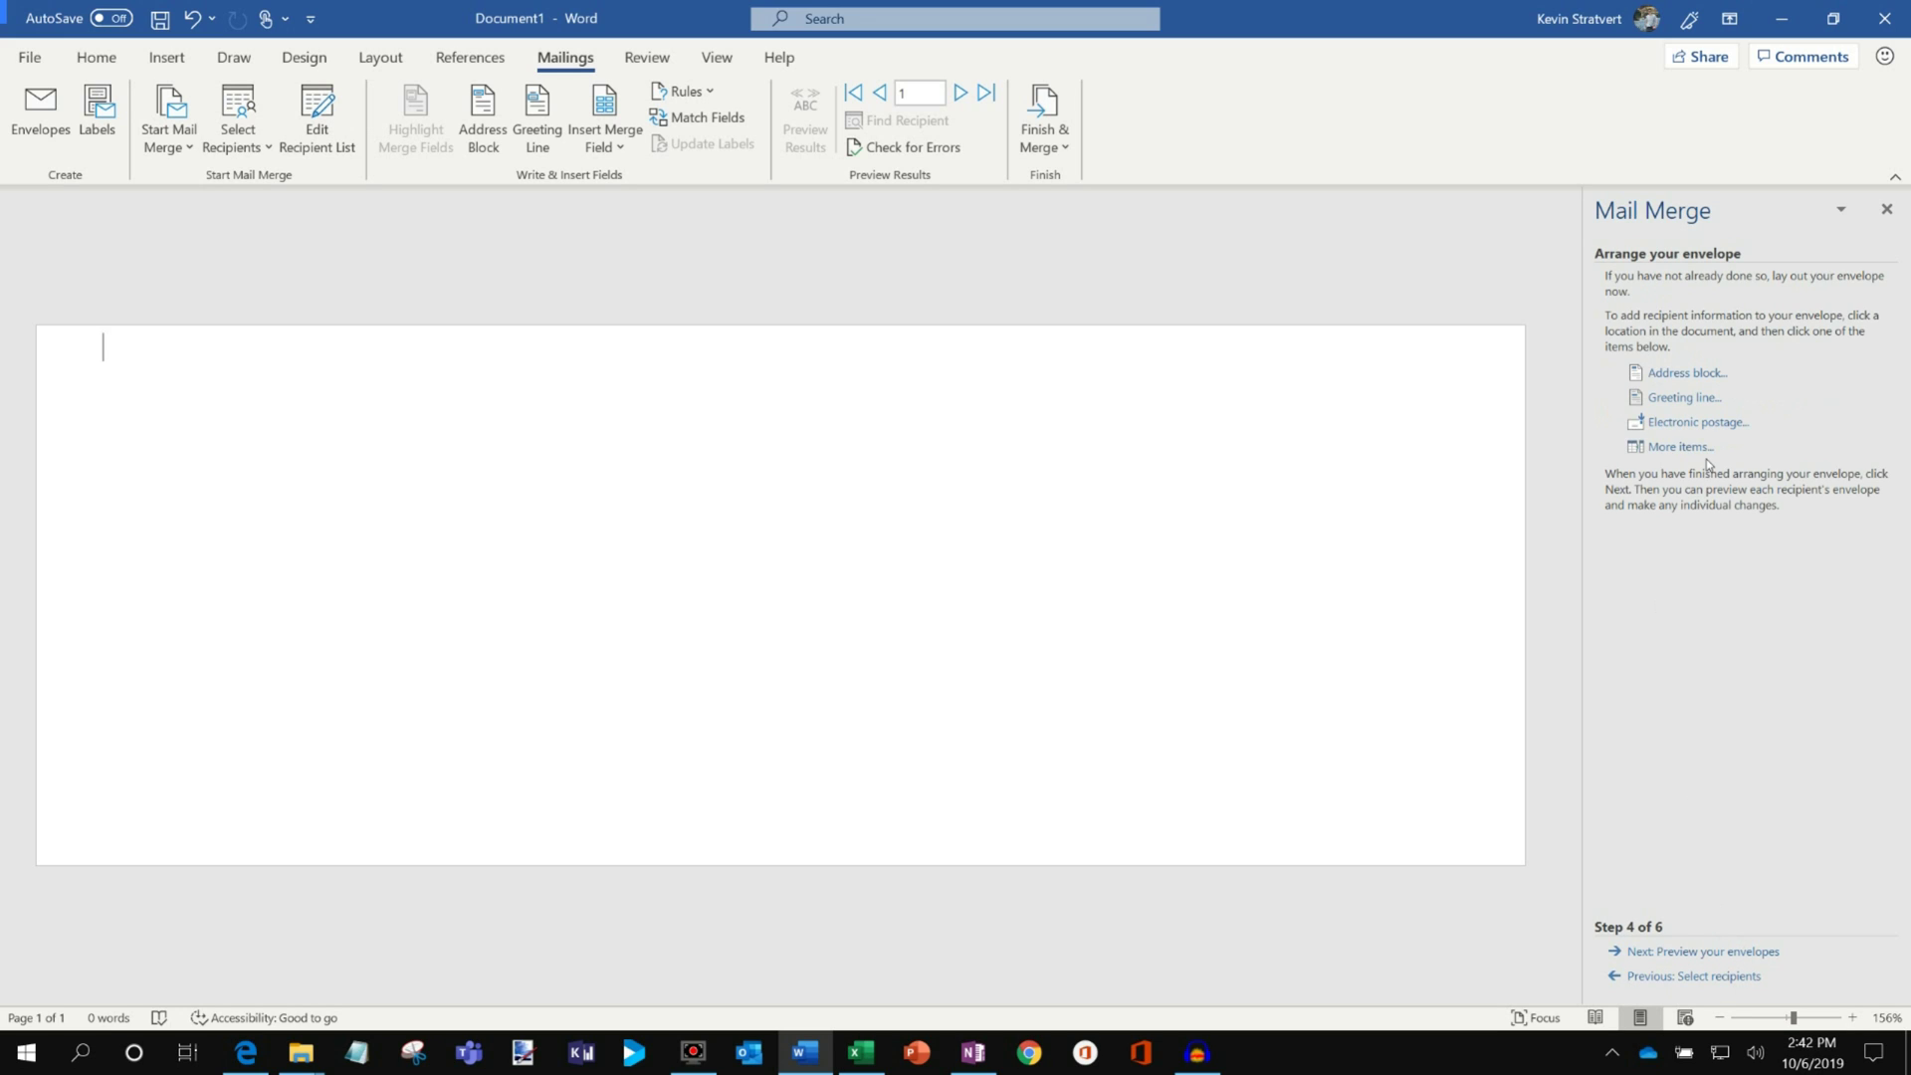
pyautogui.click(129, 358)
pyautogui.write('123 M')
pyautogui.press('BackSpace')
pyautogui.press('BackSpace')
pyautogui.write('Kevin ')
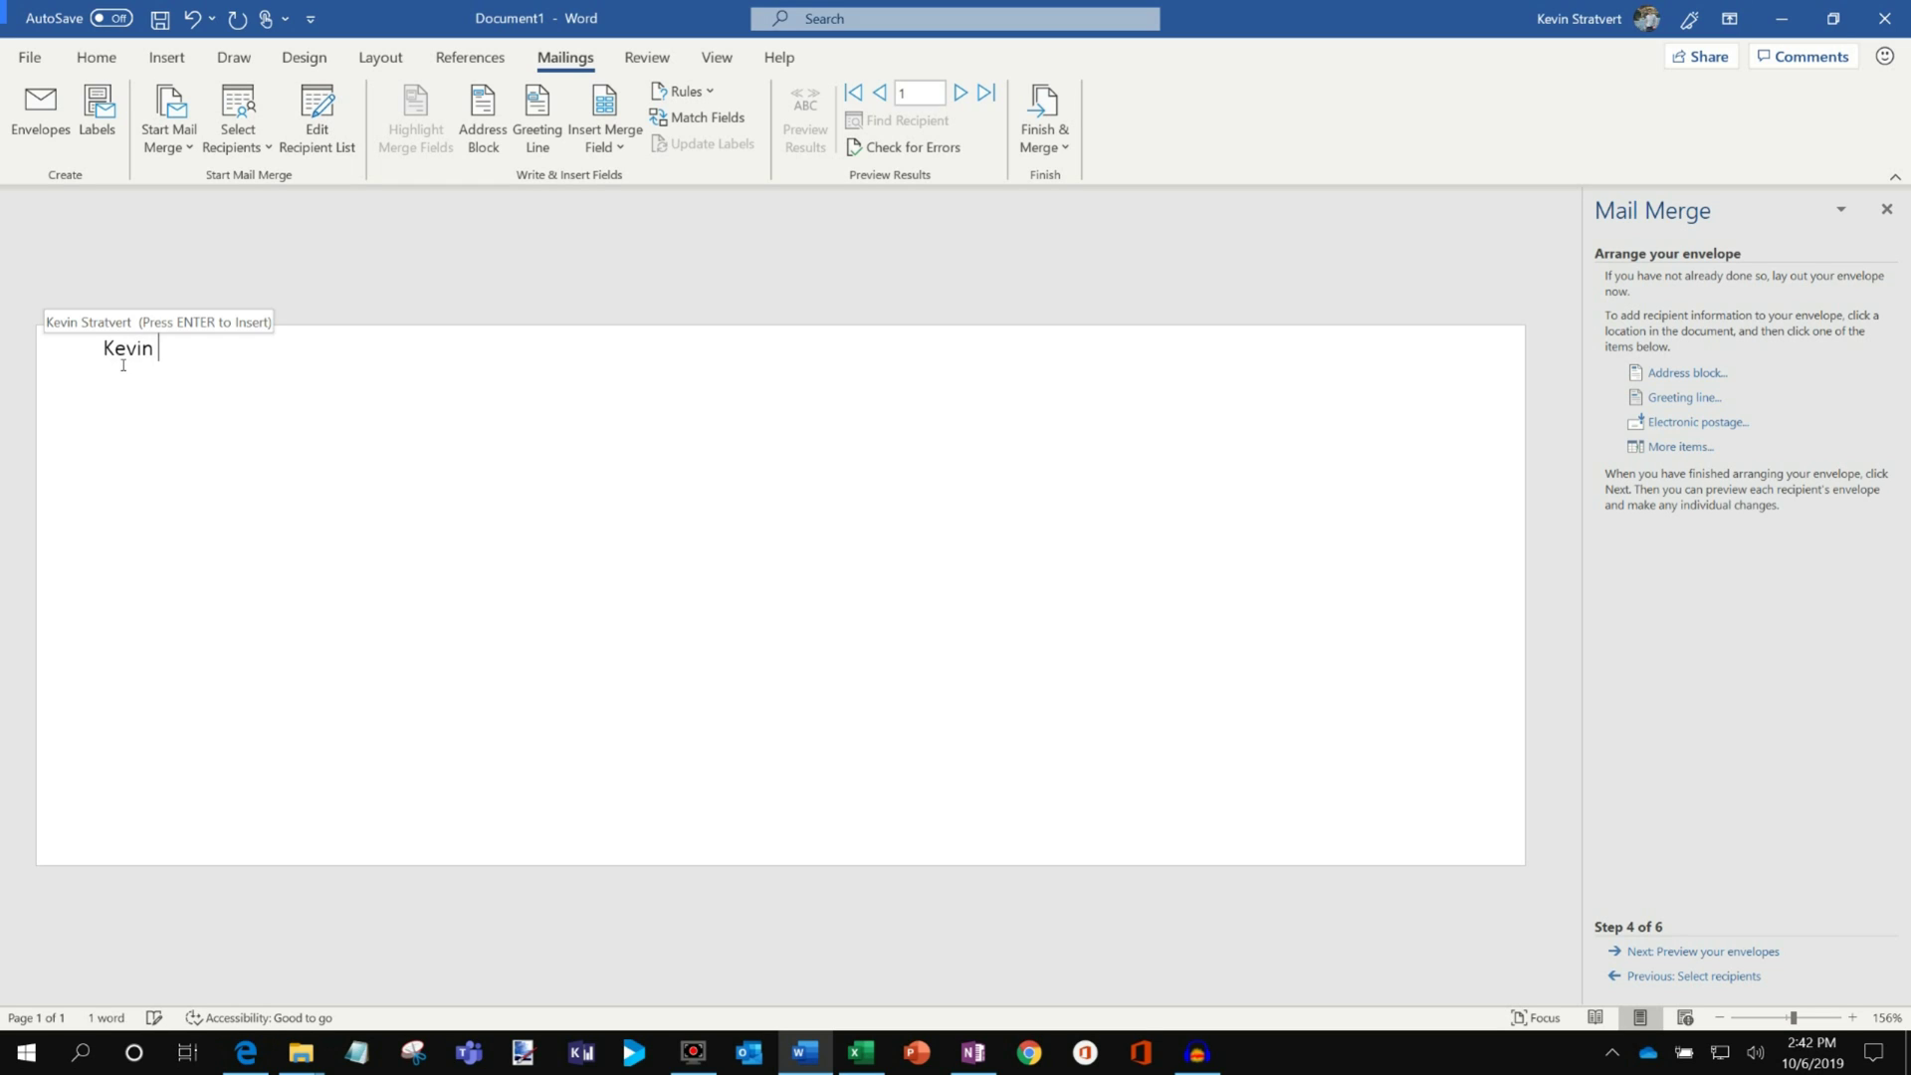
pyautogui.write('Stratvert')
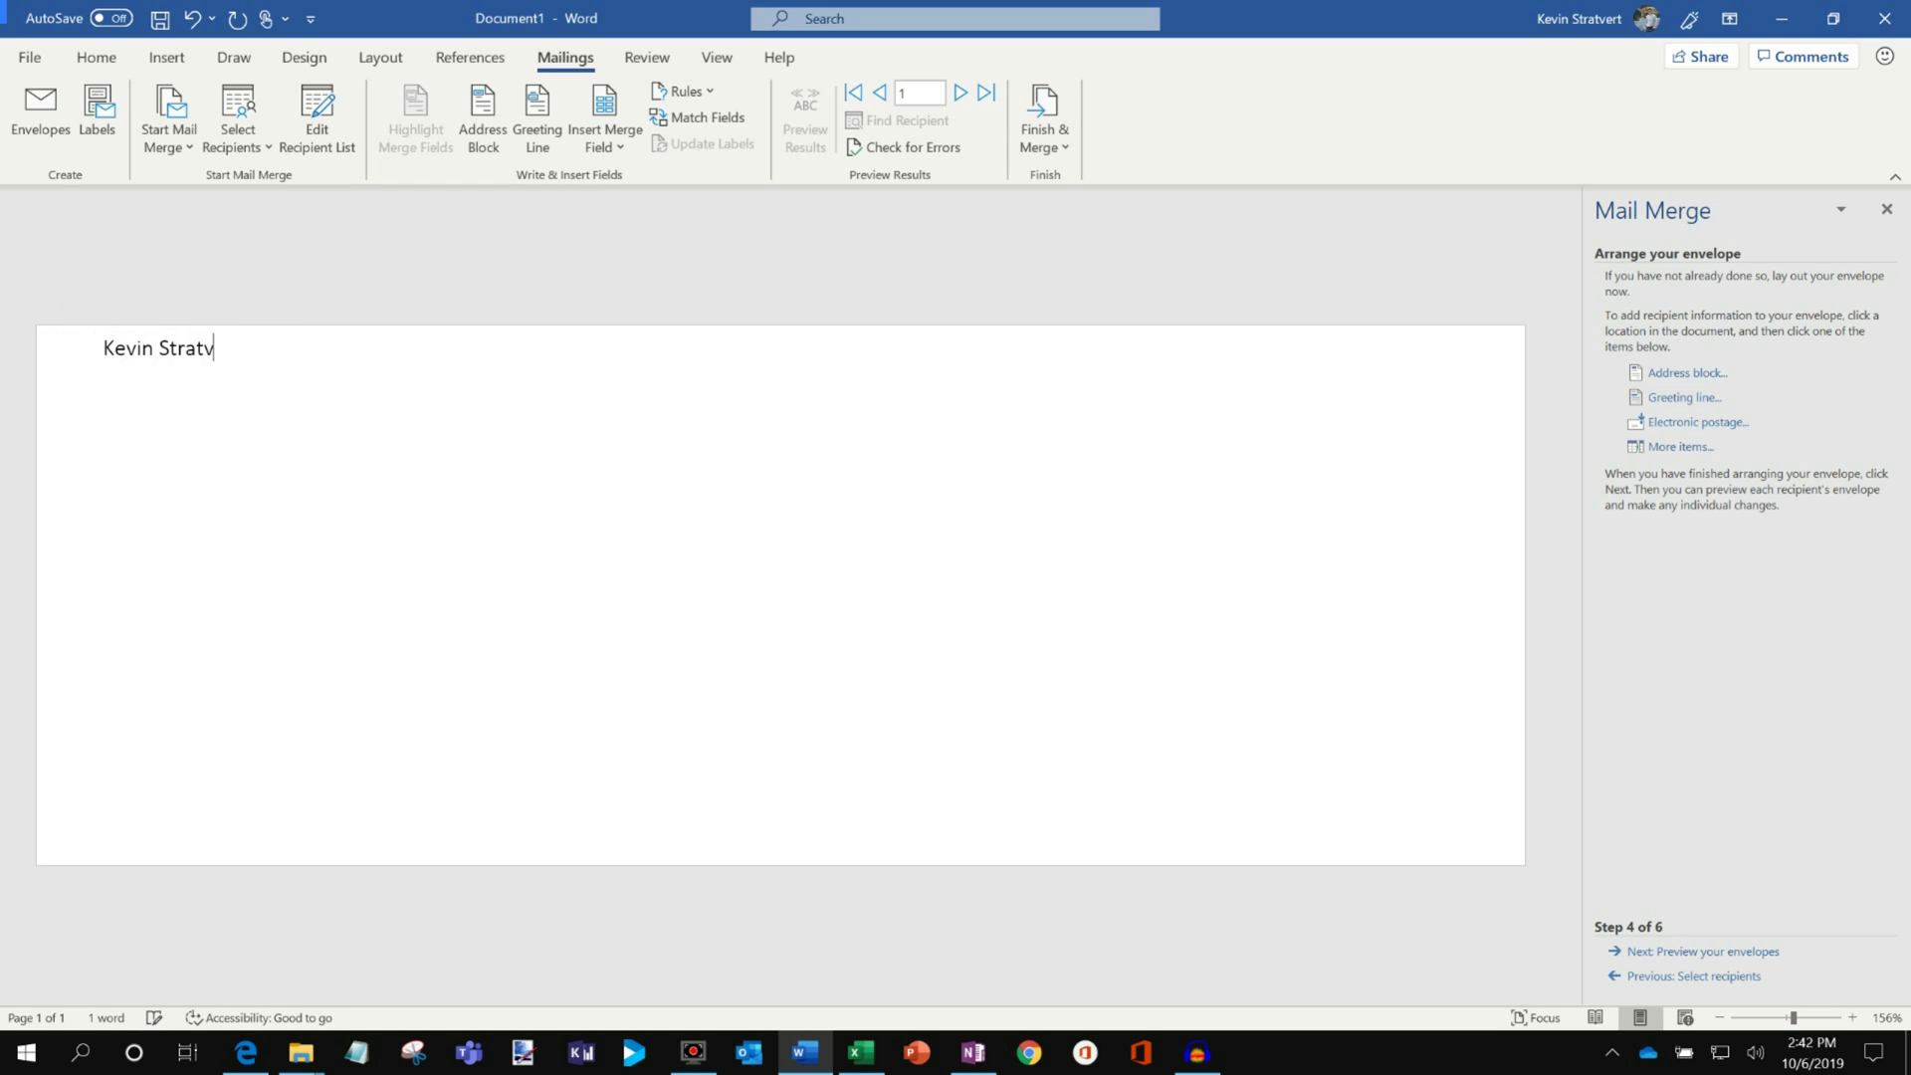
pyautogui.press('Return')
pyautogui.write('1234')
pyautogui.press('BackSpace')
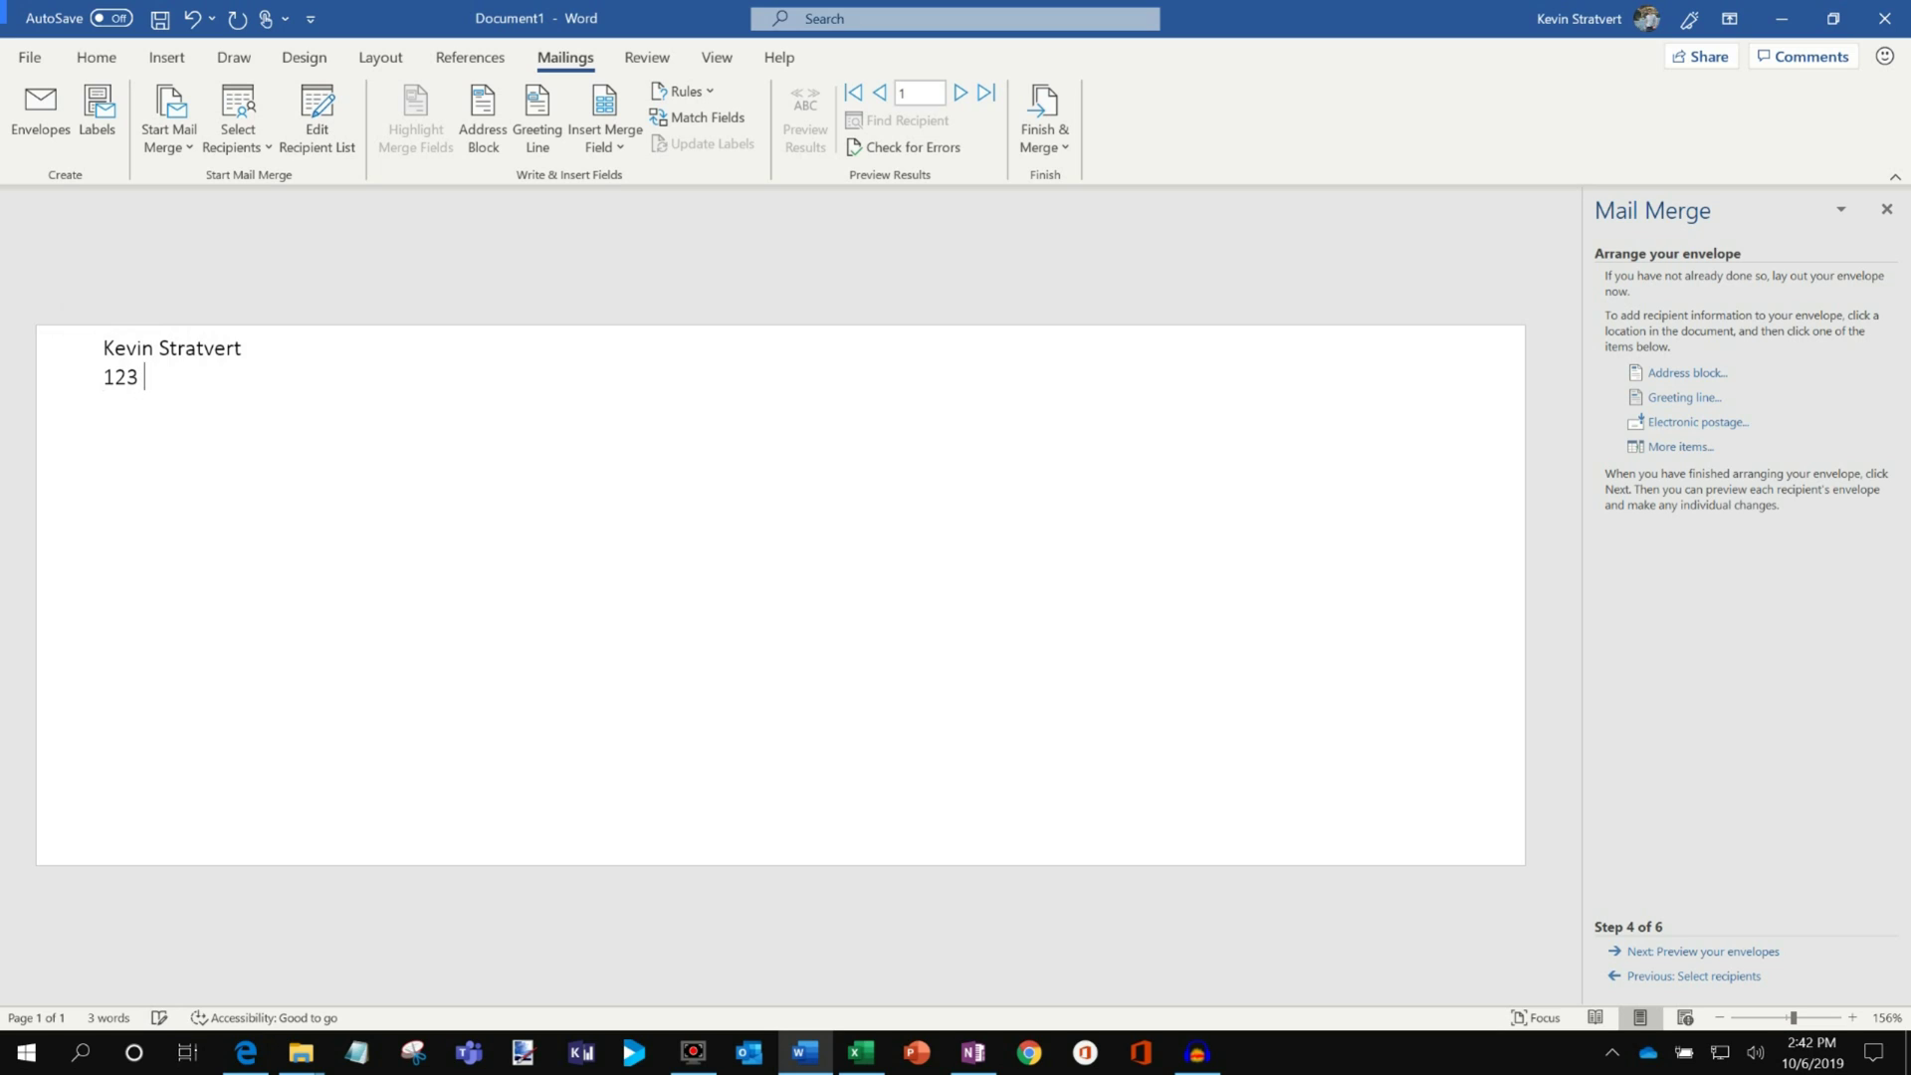
pyautogui.write('Main Street Redmond,')
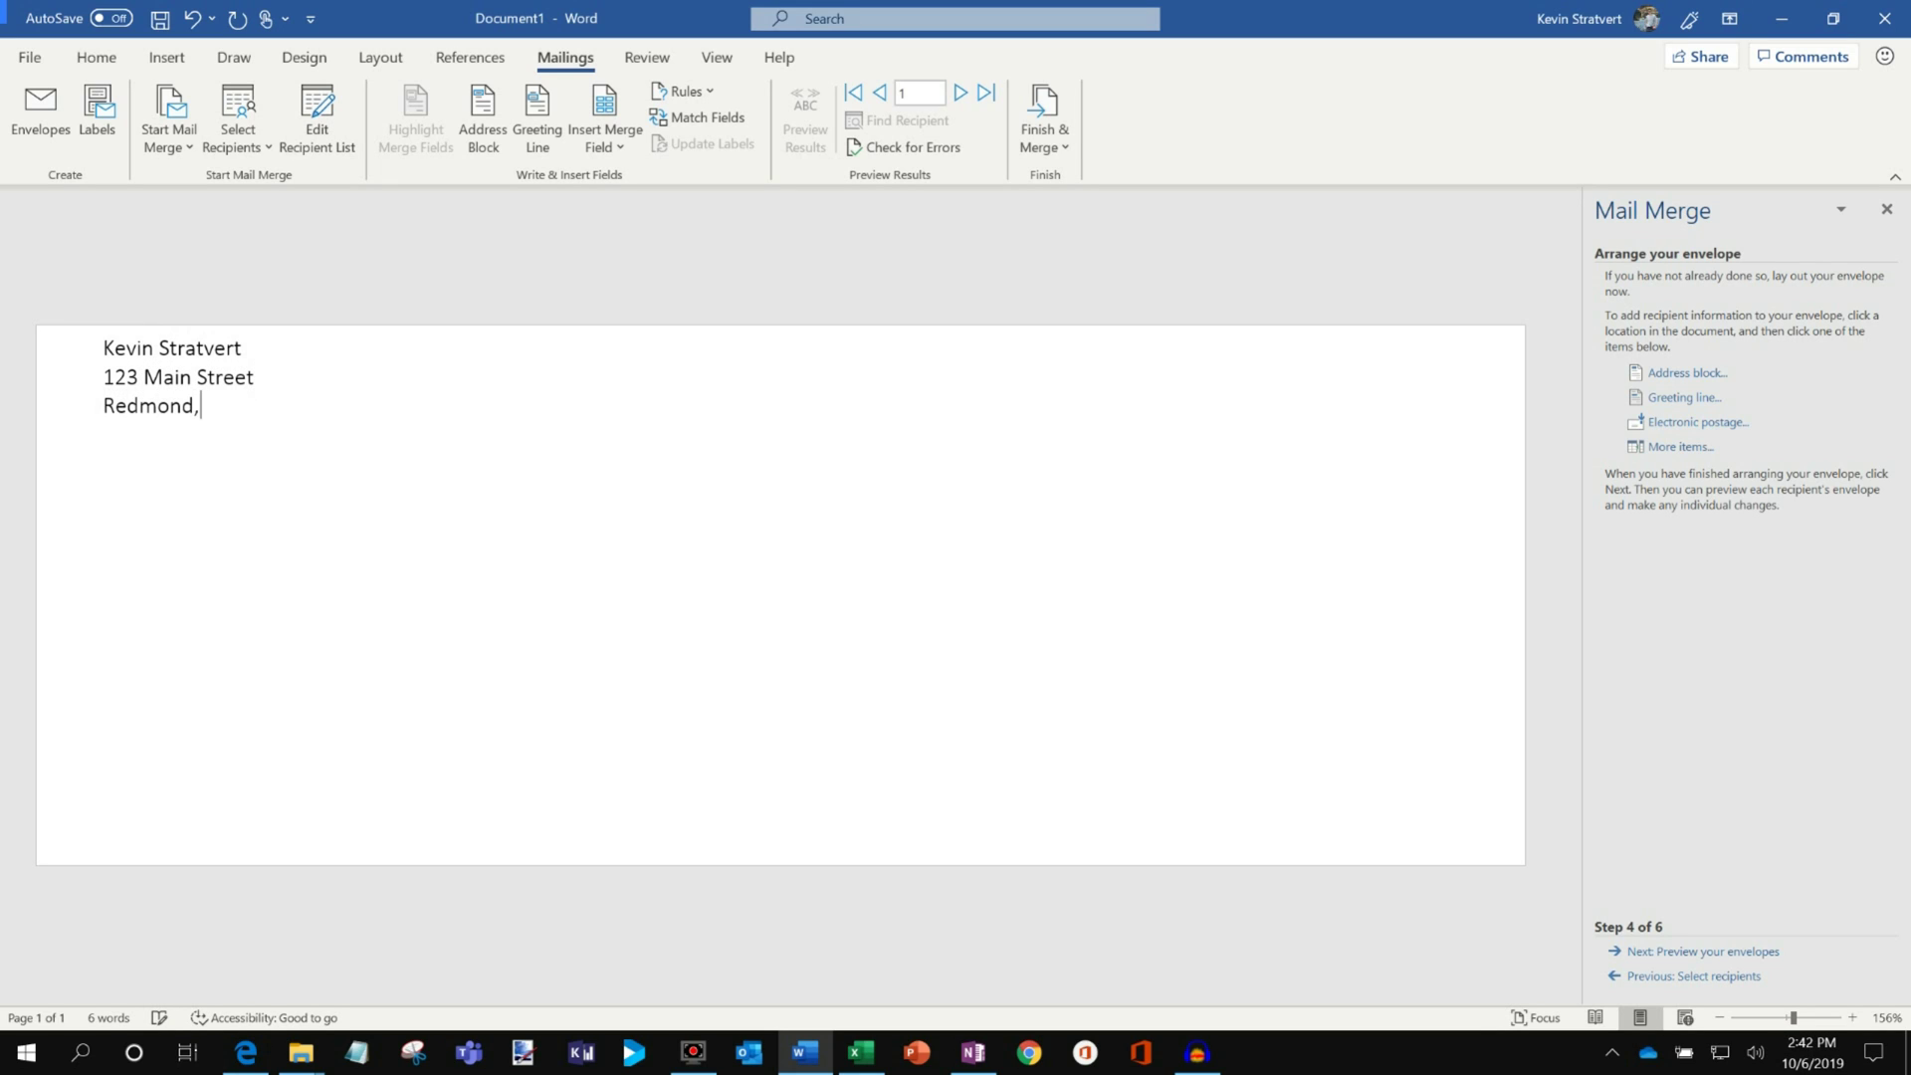
pyautogui.write(' WA 98052')
pyautogui.click(781, 660)
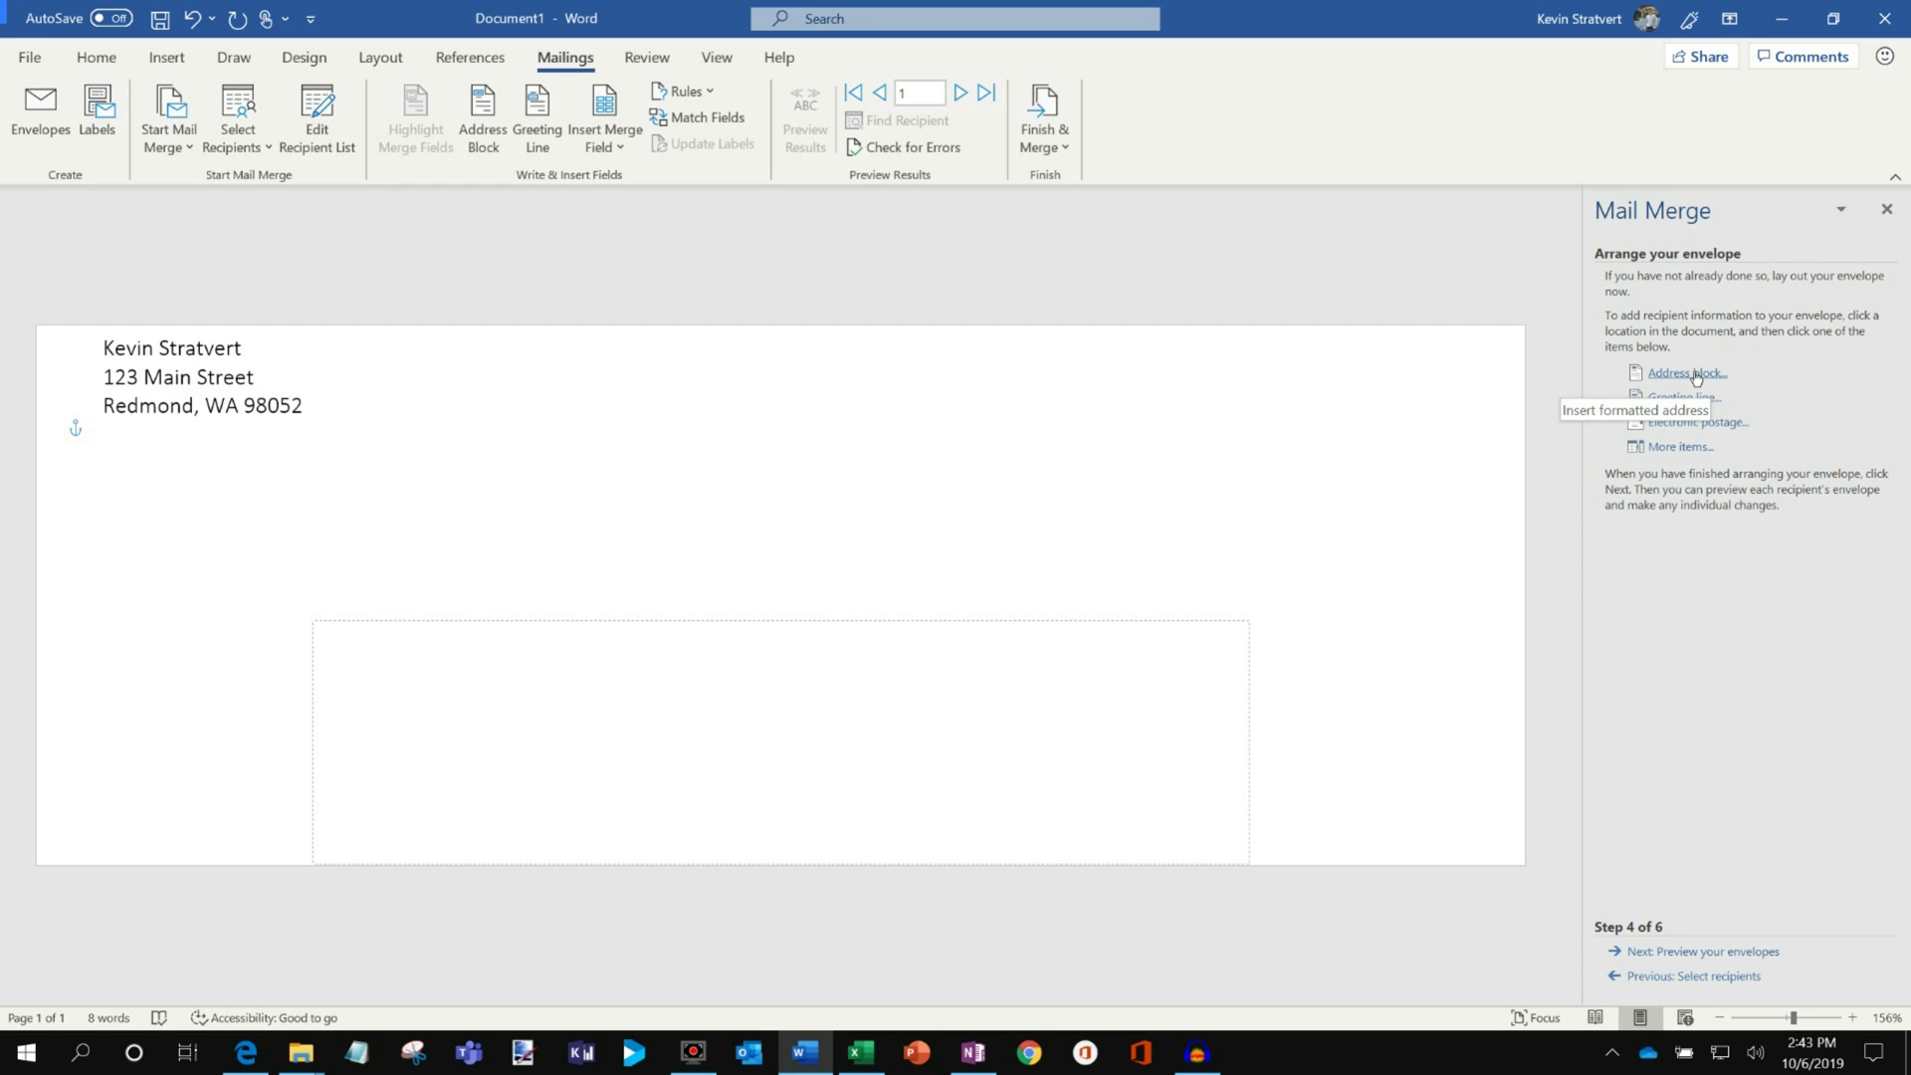
# - Insert an «AddressBlock» field in the delivery box, skip More items, and advance to preview
pyautogui.click(1684, 373)
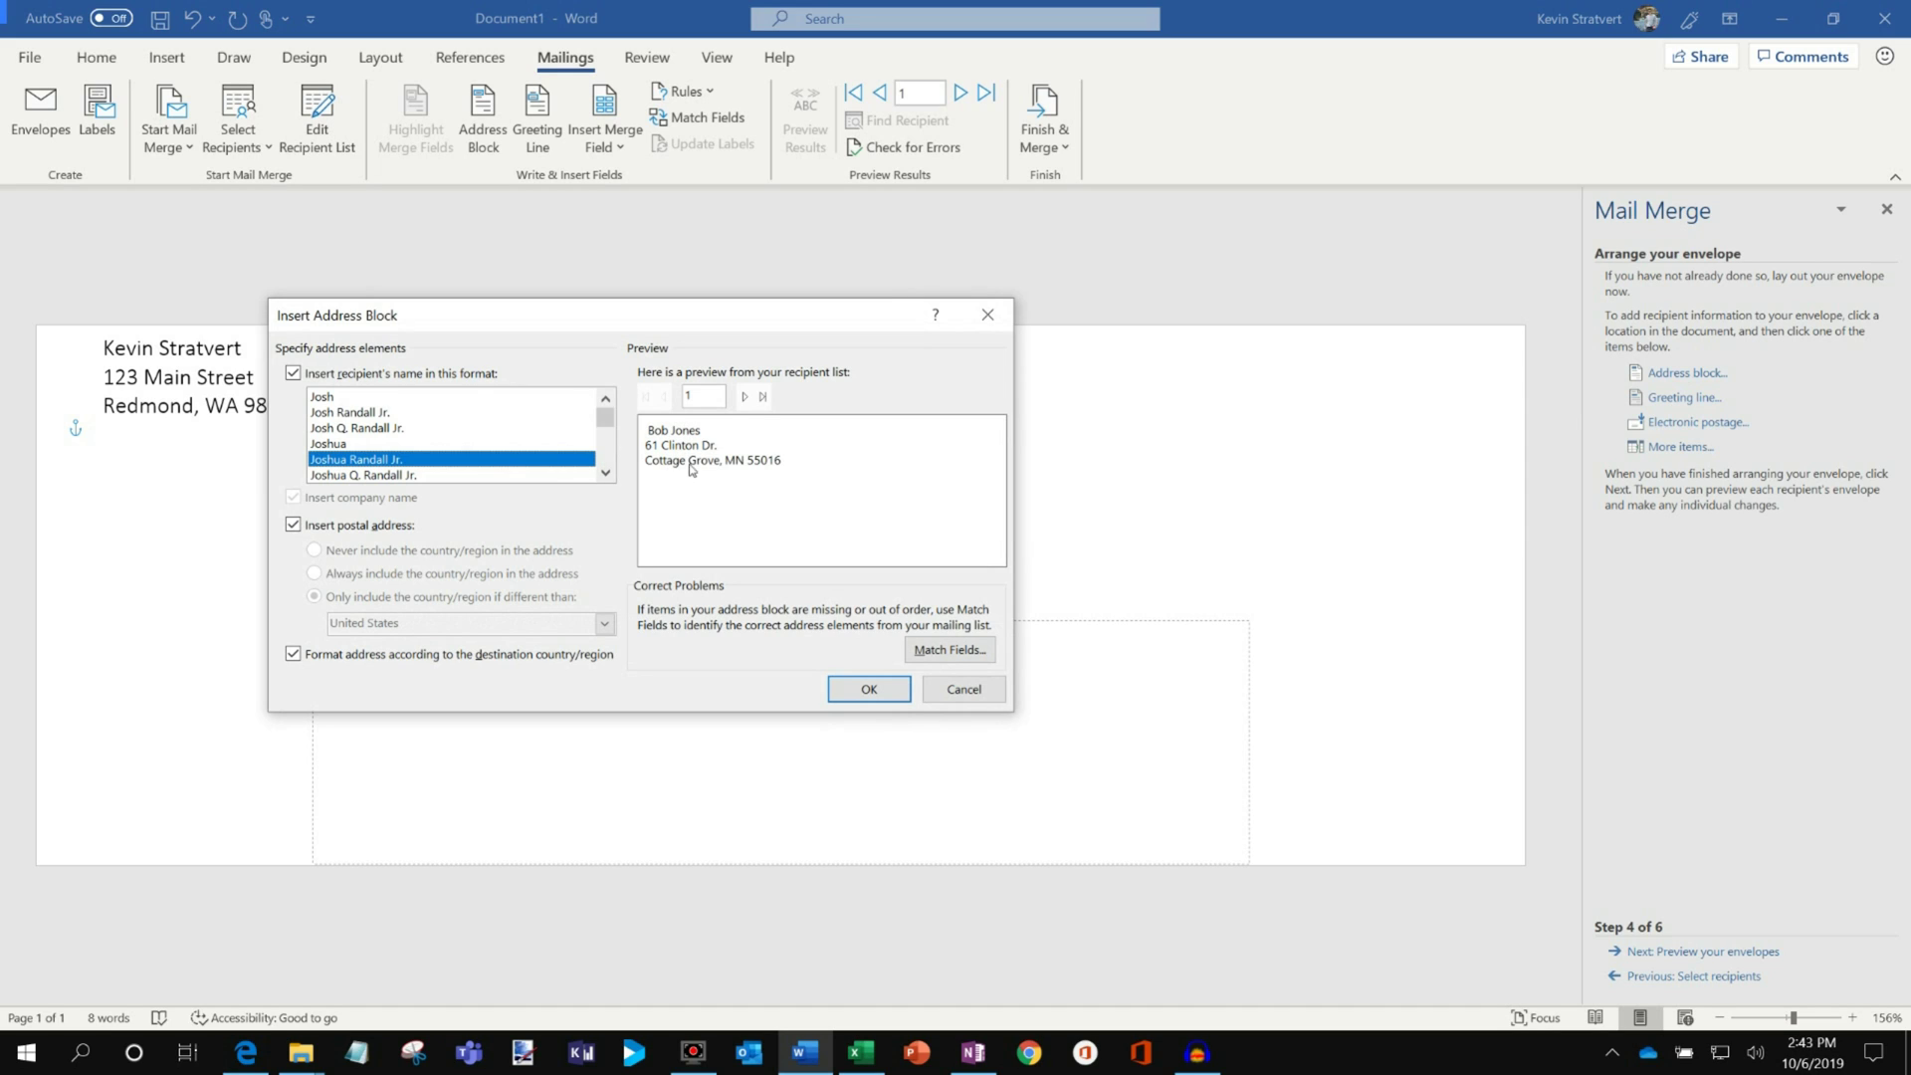
pyautogui.click(744, 396)
pyautogui.click(666, 396)
pyautogui.click(879, 689)
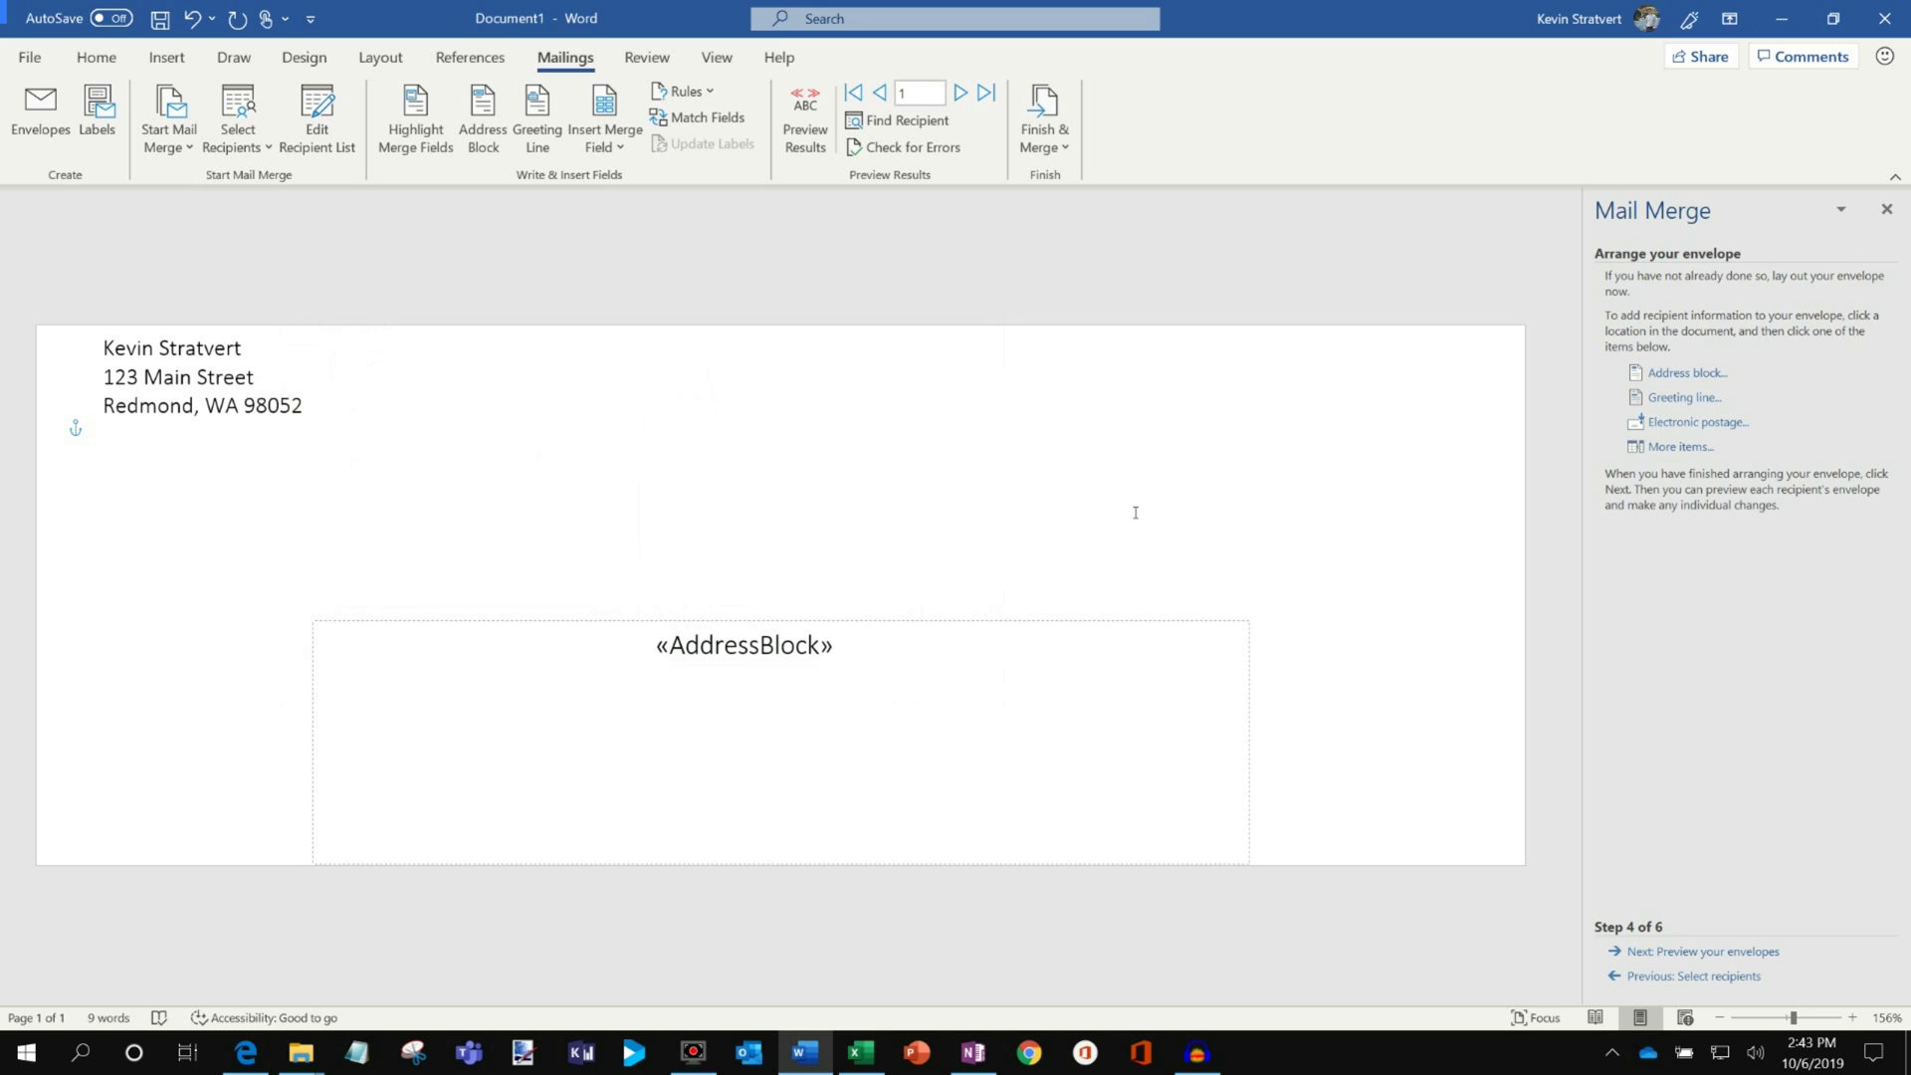
pyautogui.click(1682, 447)
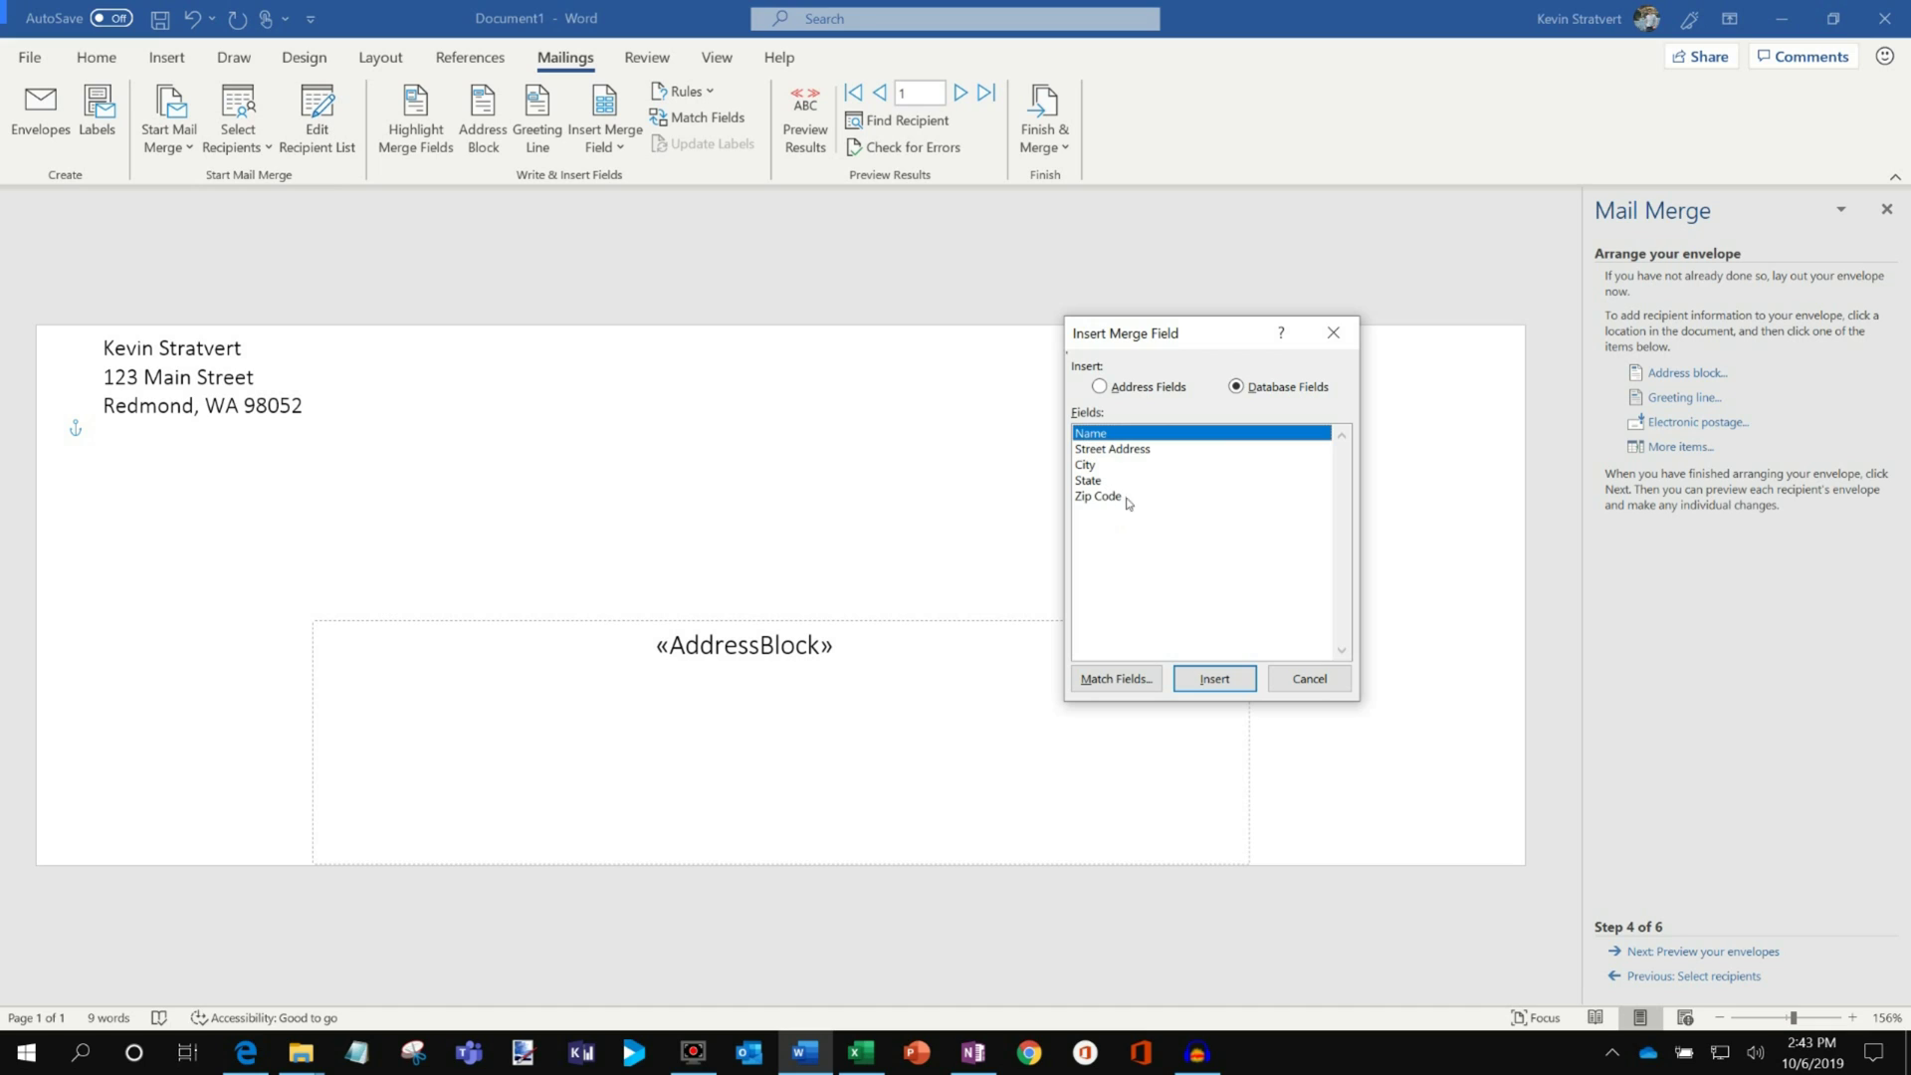
pyautogui.click(1310, 678)
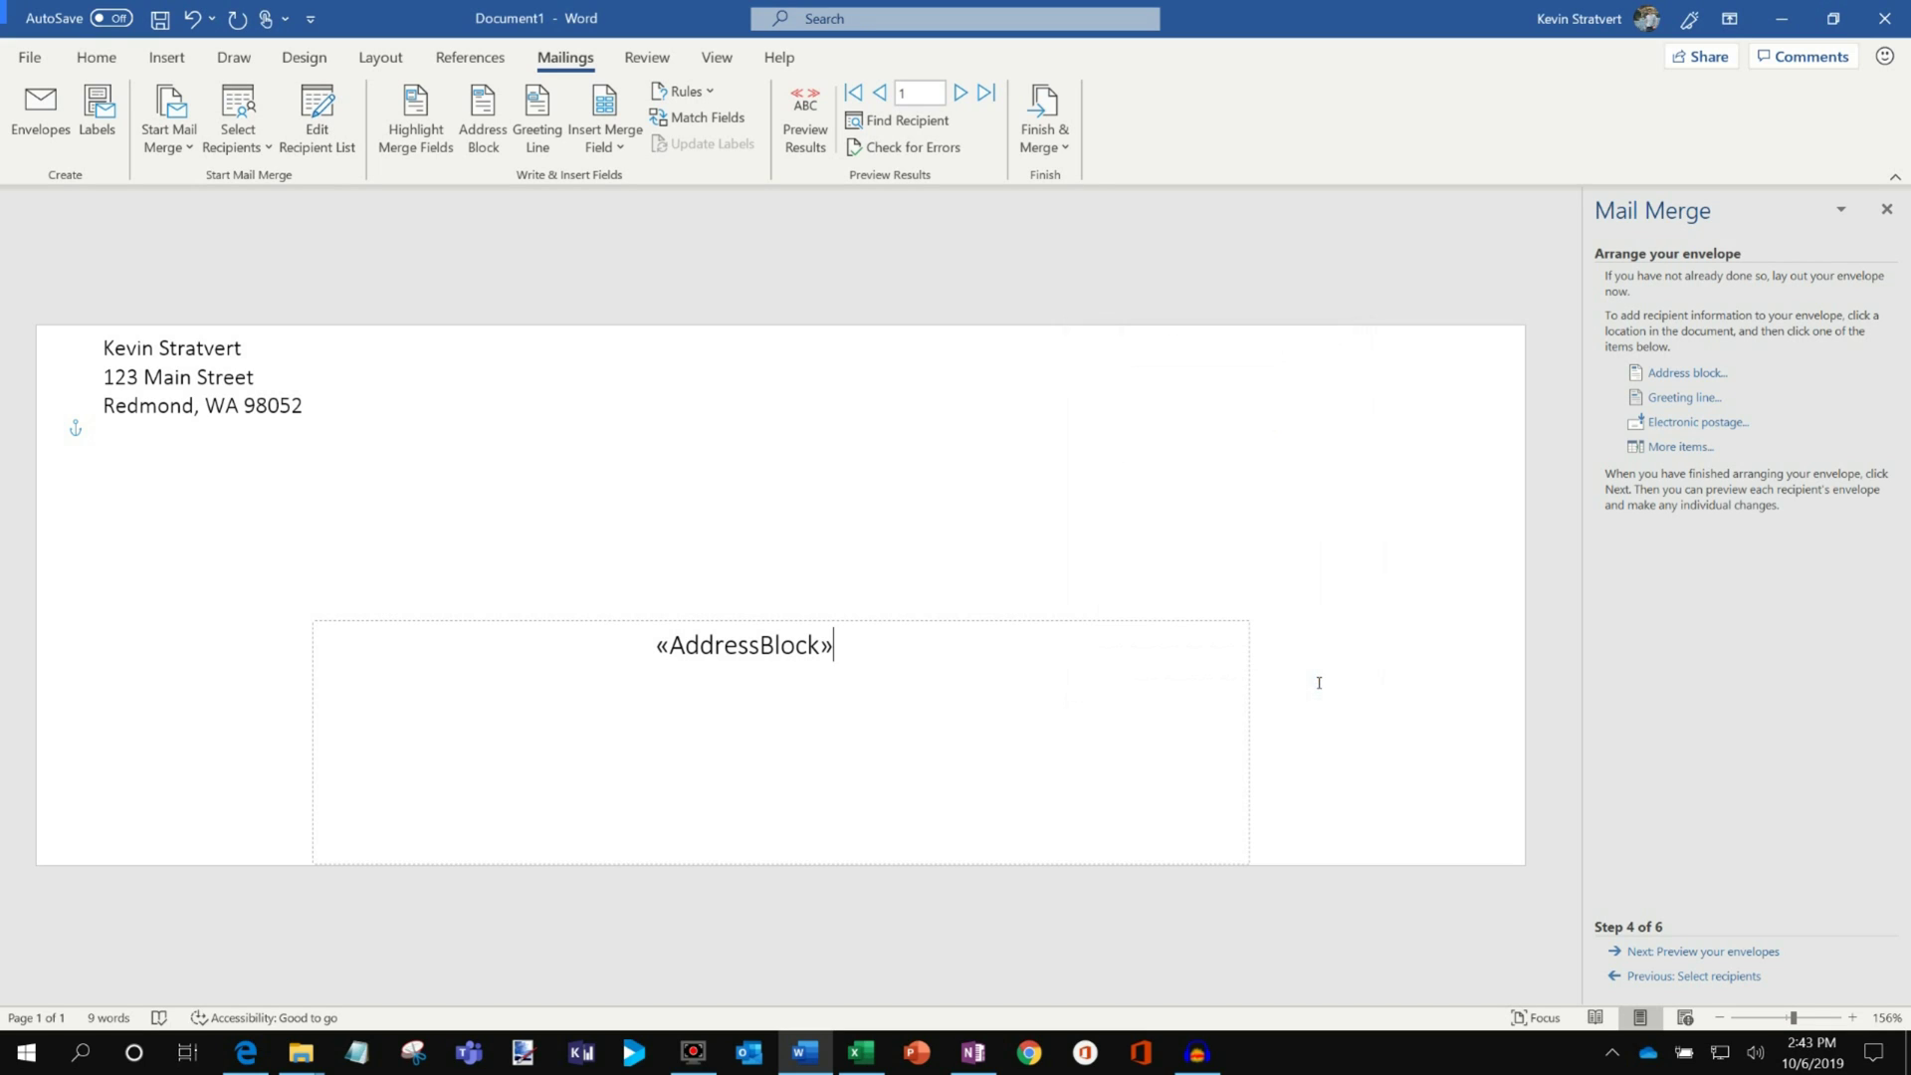
pyautogui.click(1687, 953)
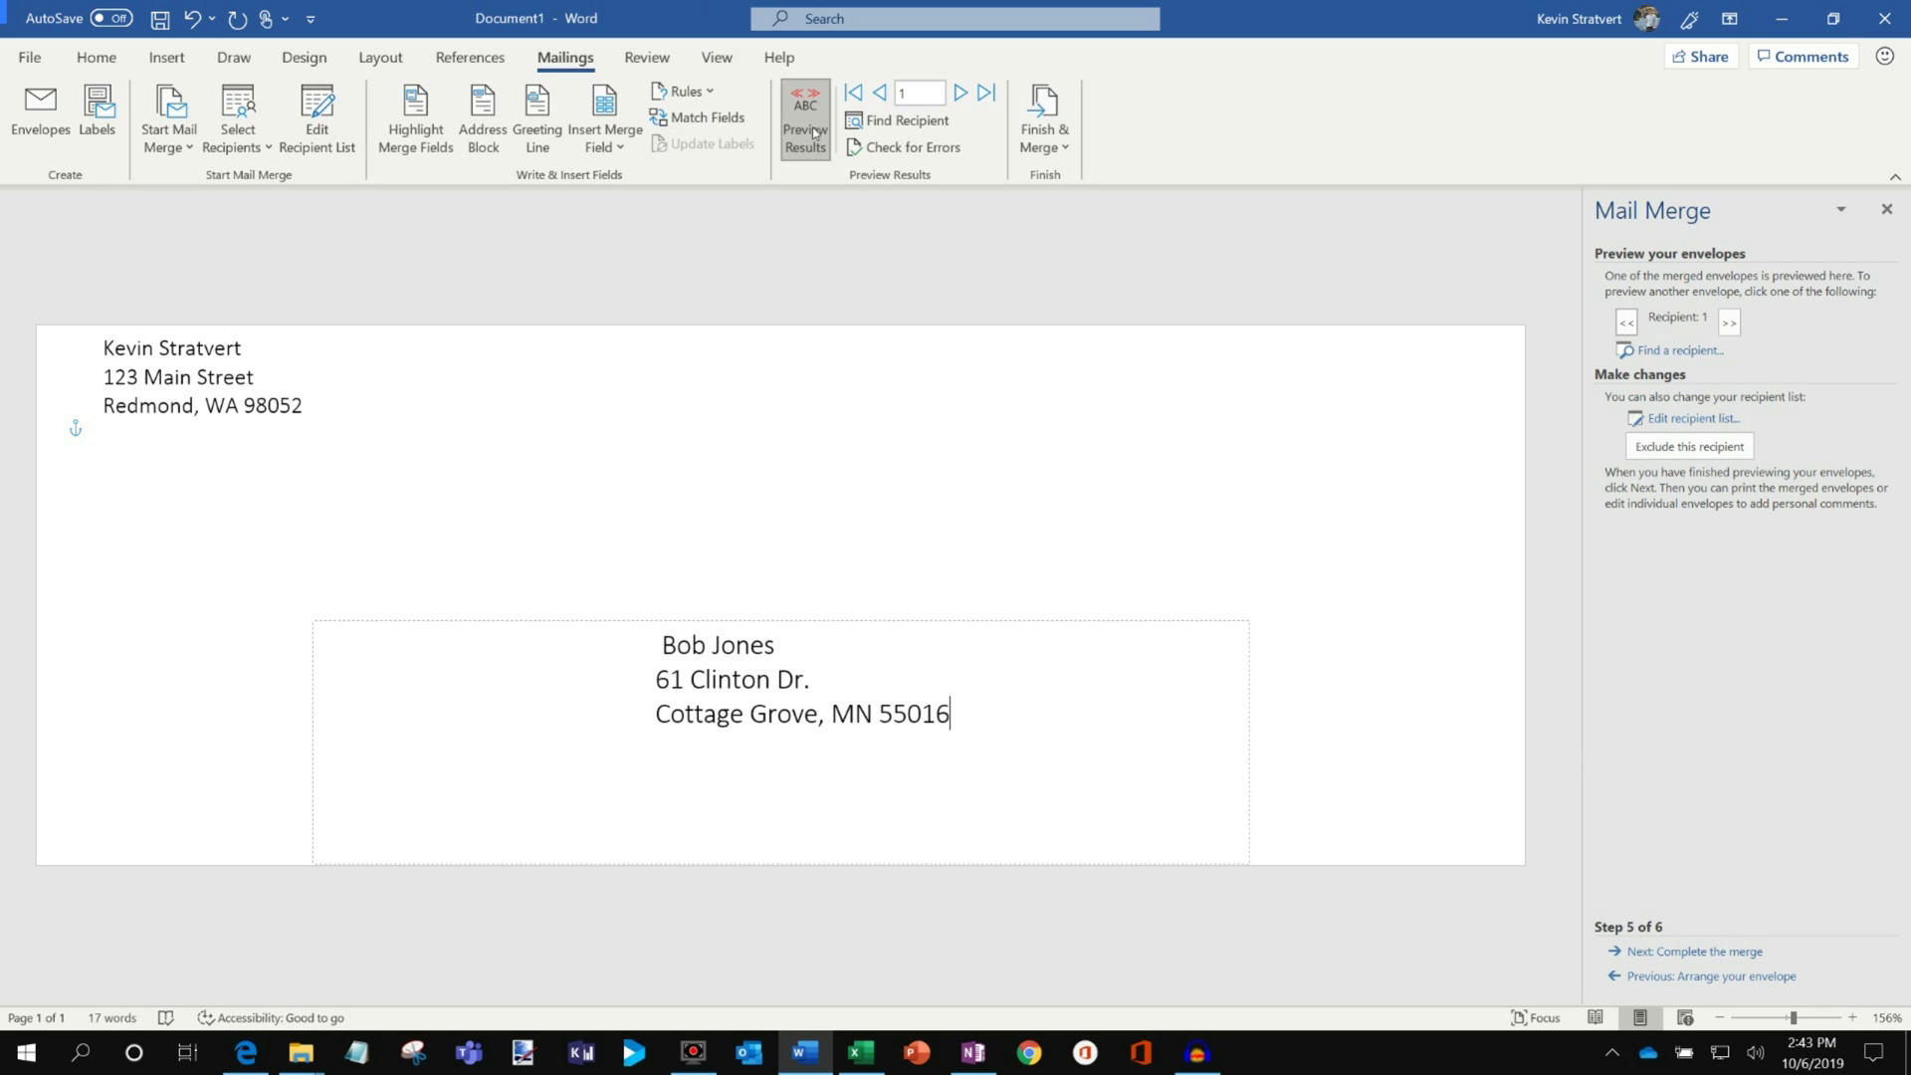
# - Preview recipients 2 to 4 and back to recipient 1, then go to Complete the merge
pyautogui.click(1731, 323)
pyautogui.click(1731, 323)
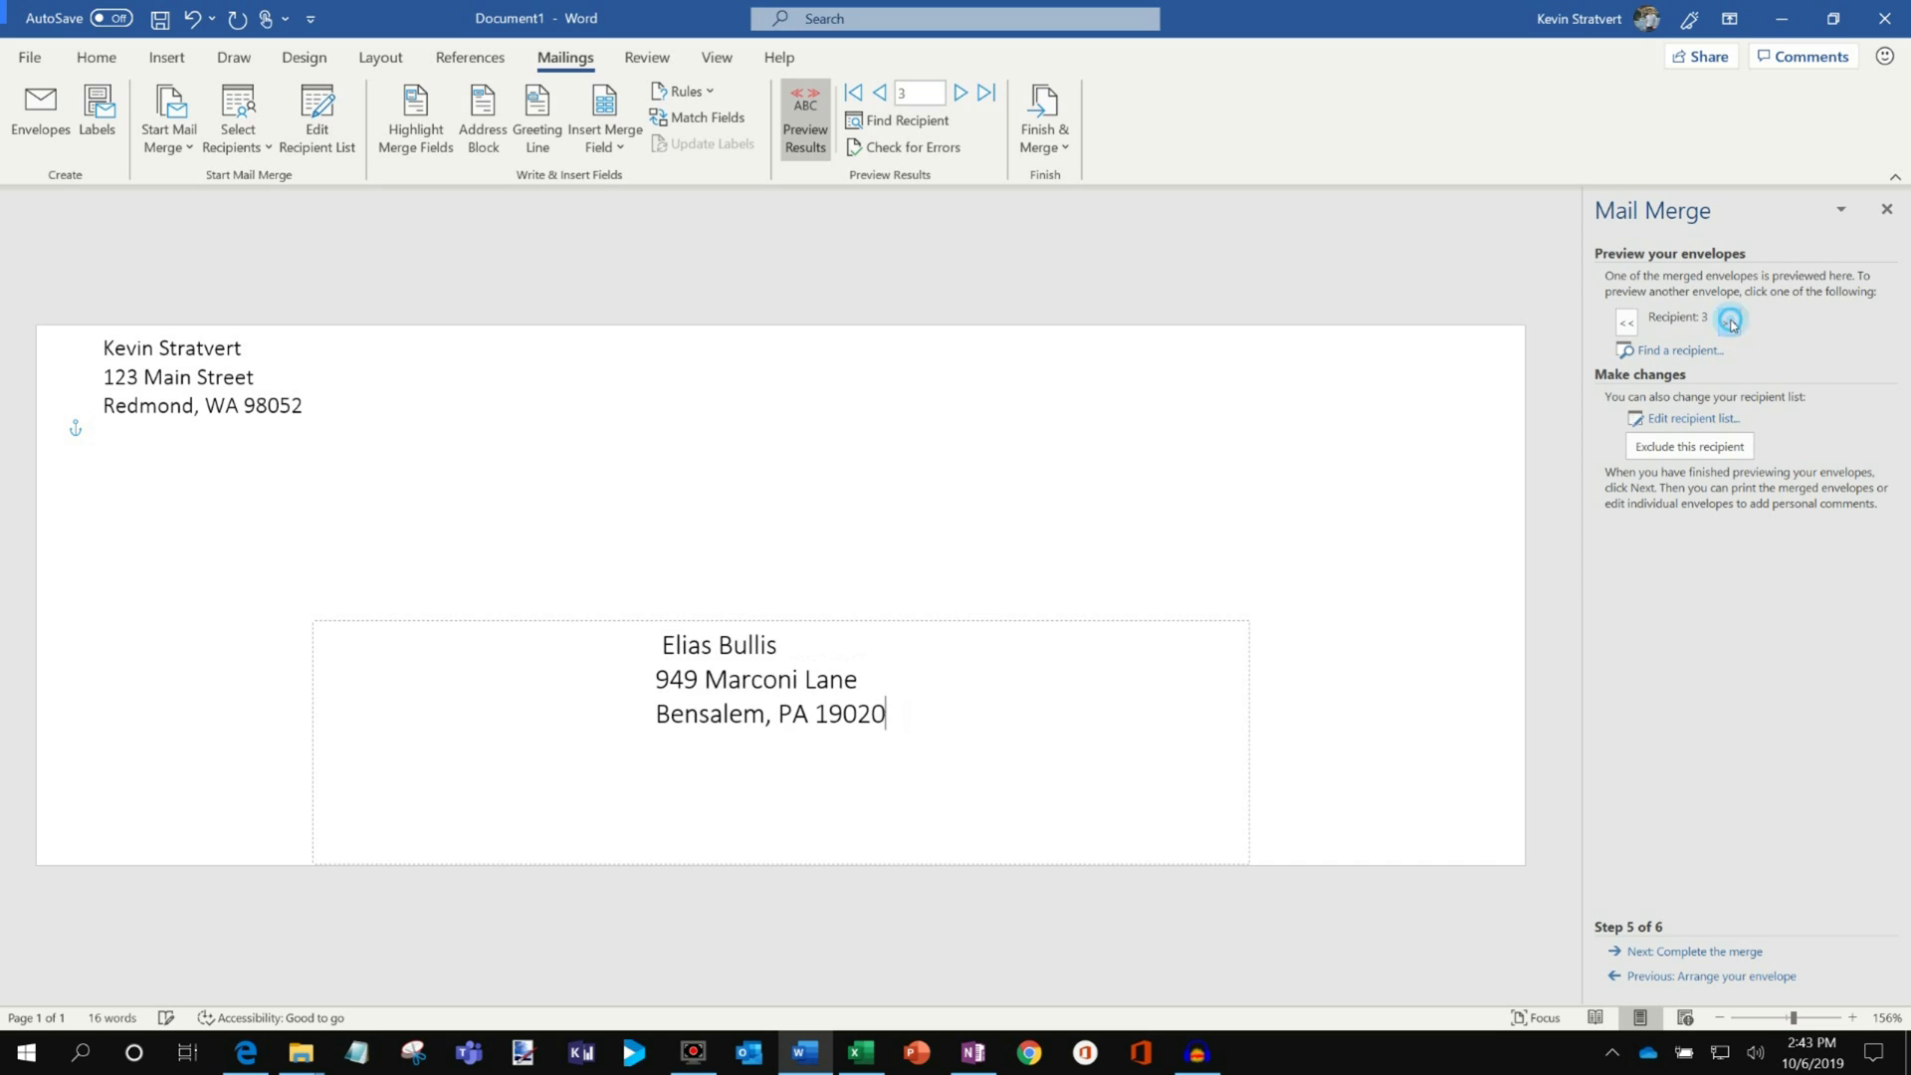
pyautogui.click(1731, 323)
pyautogui.click(1626, 322)
pyautogui.click(1626, 323)
pyautogui.click(1626, 322)
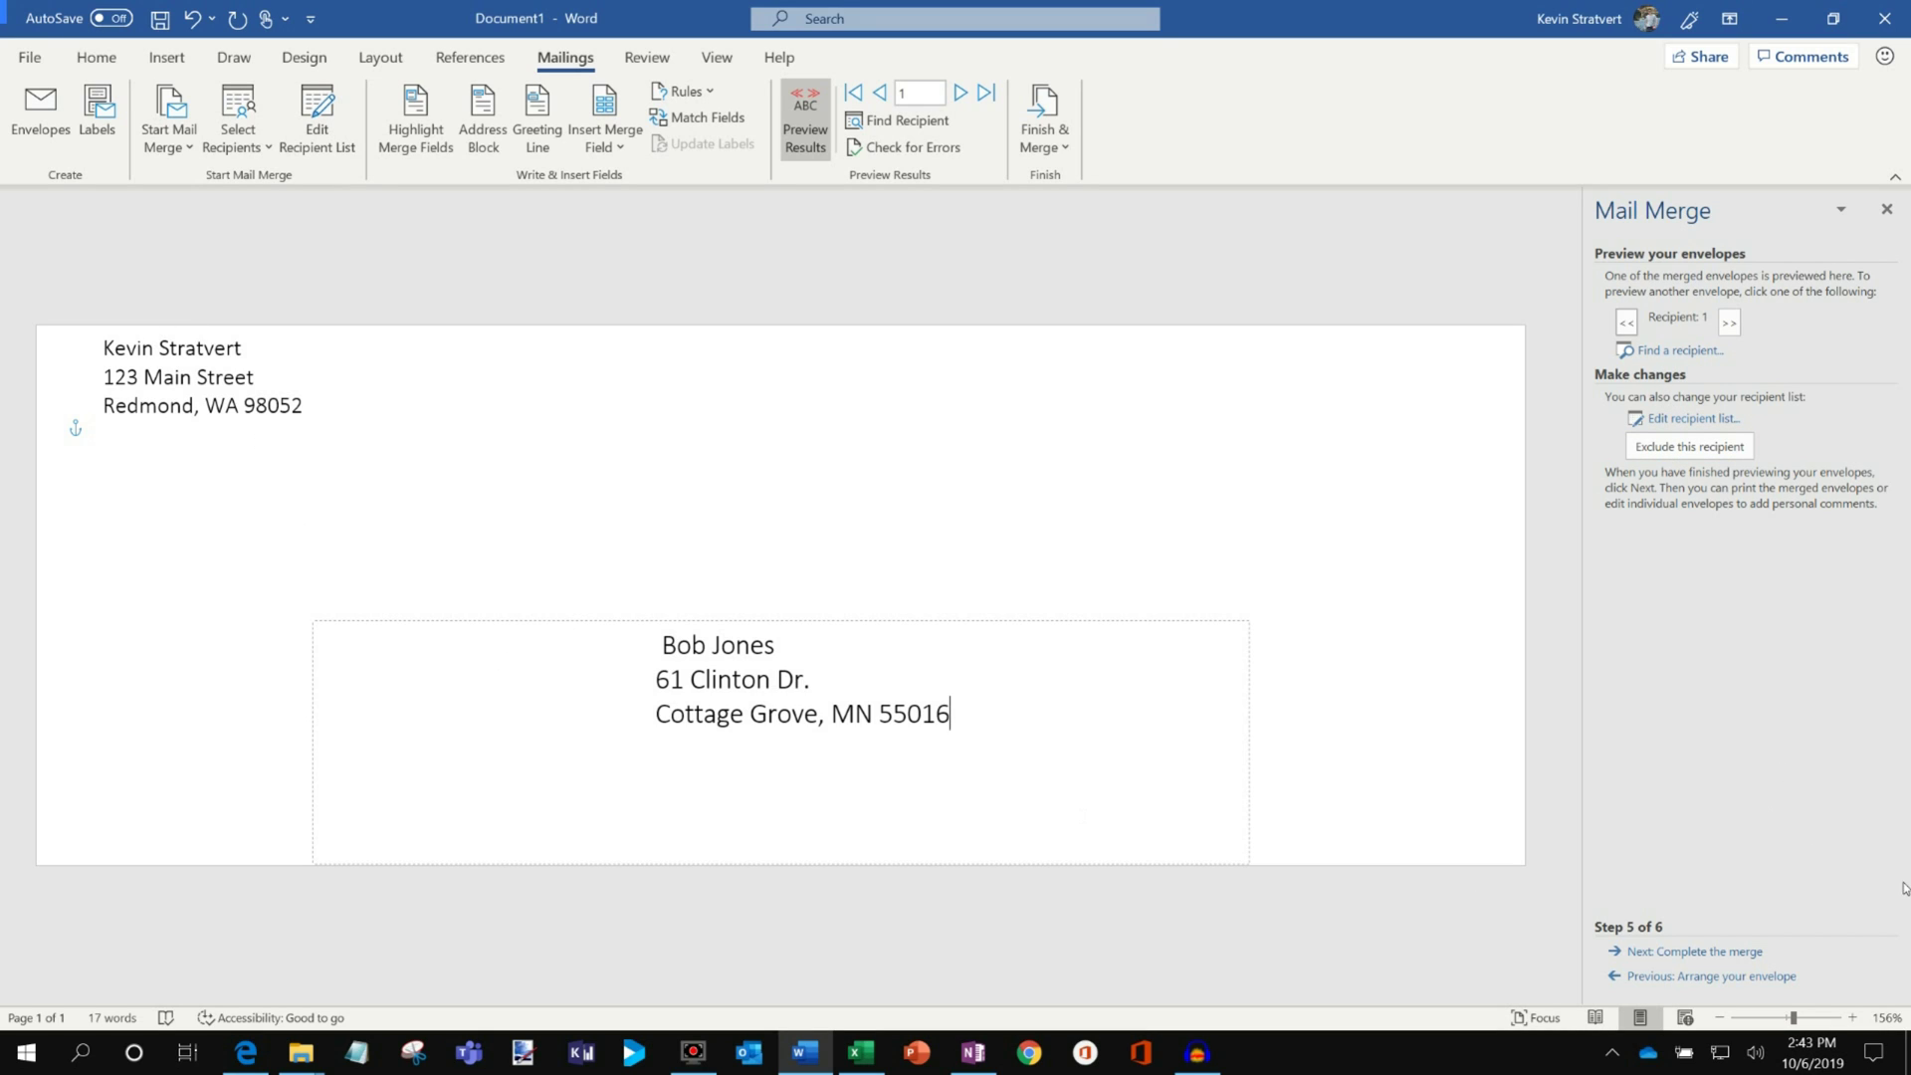
pyautogui.click(1704, 953)
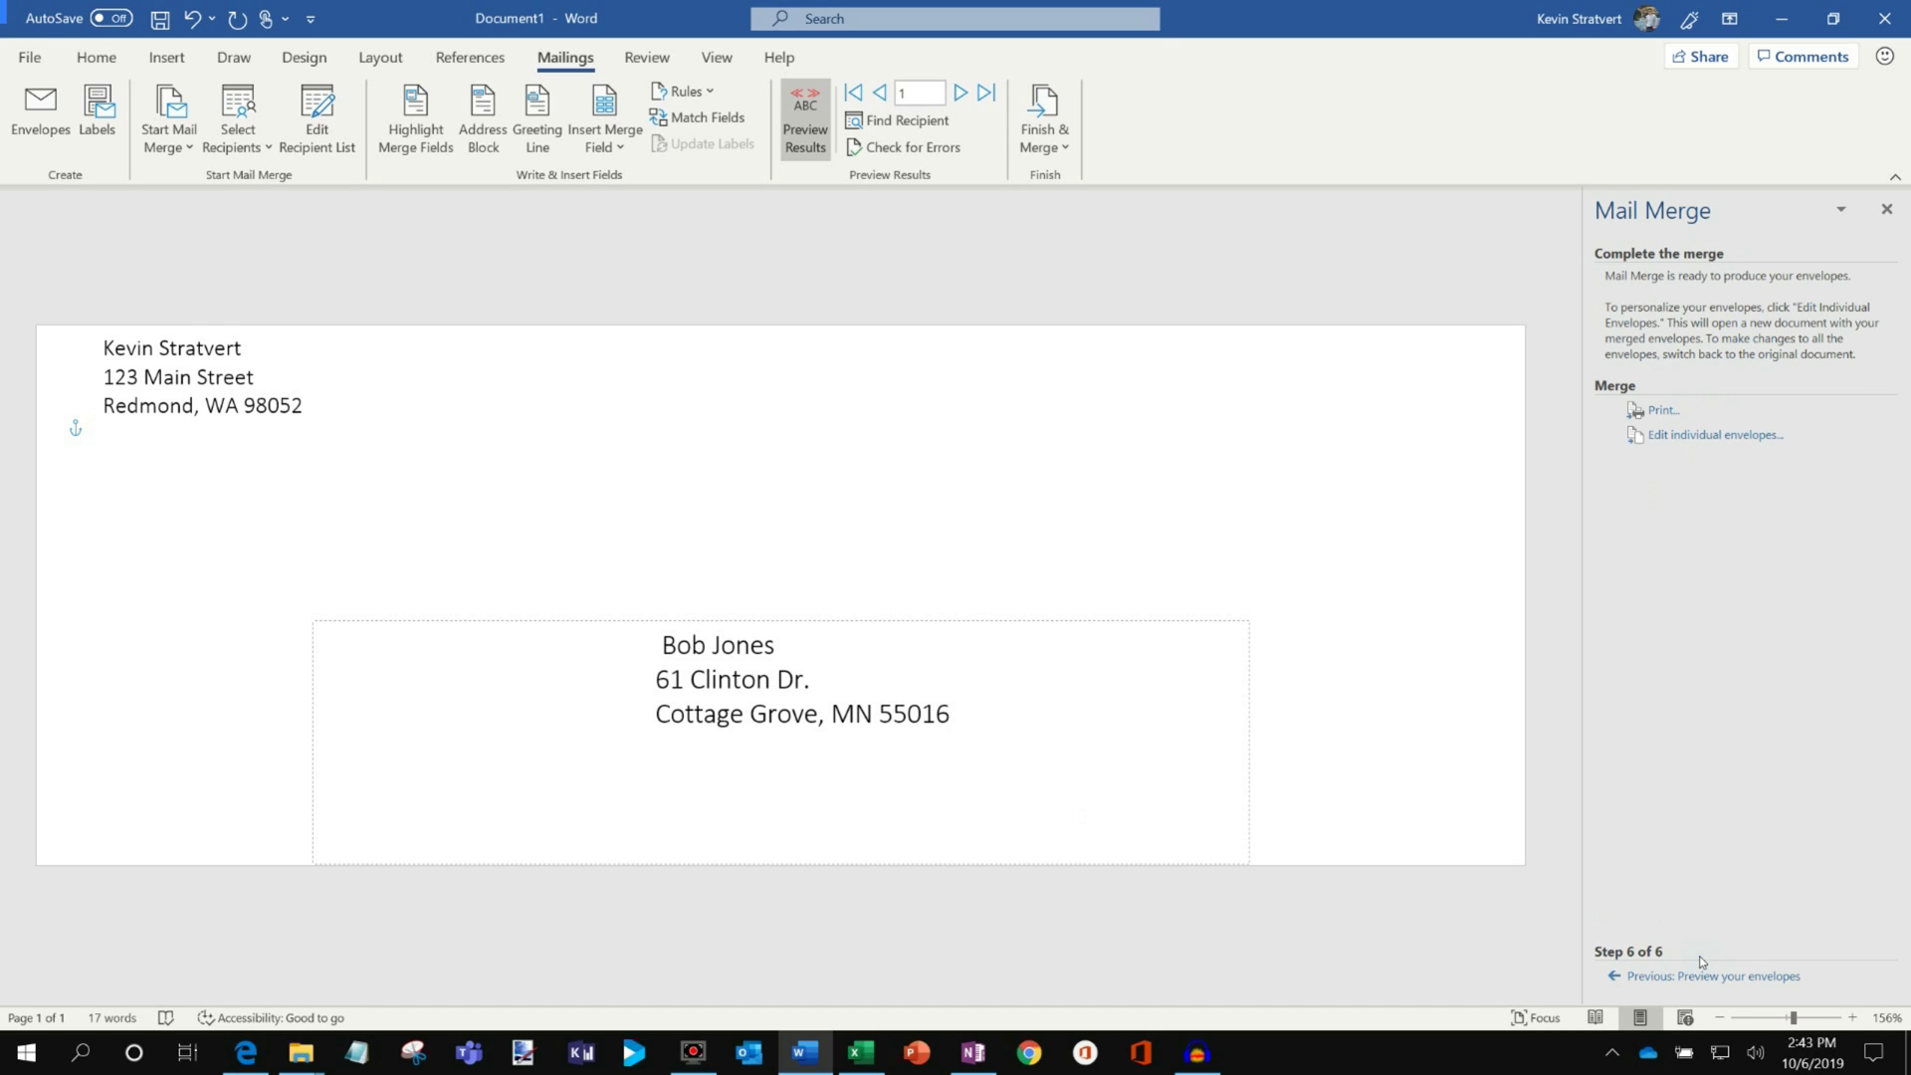
# - Print only the current record's envelope via Microsoft Print to PDF, saving it as test3
pyautogui.click(1660, 411)
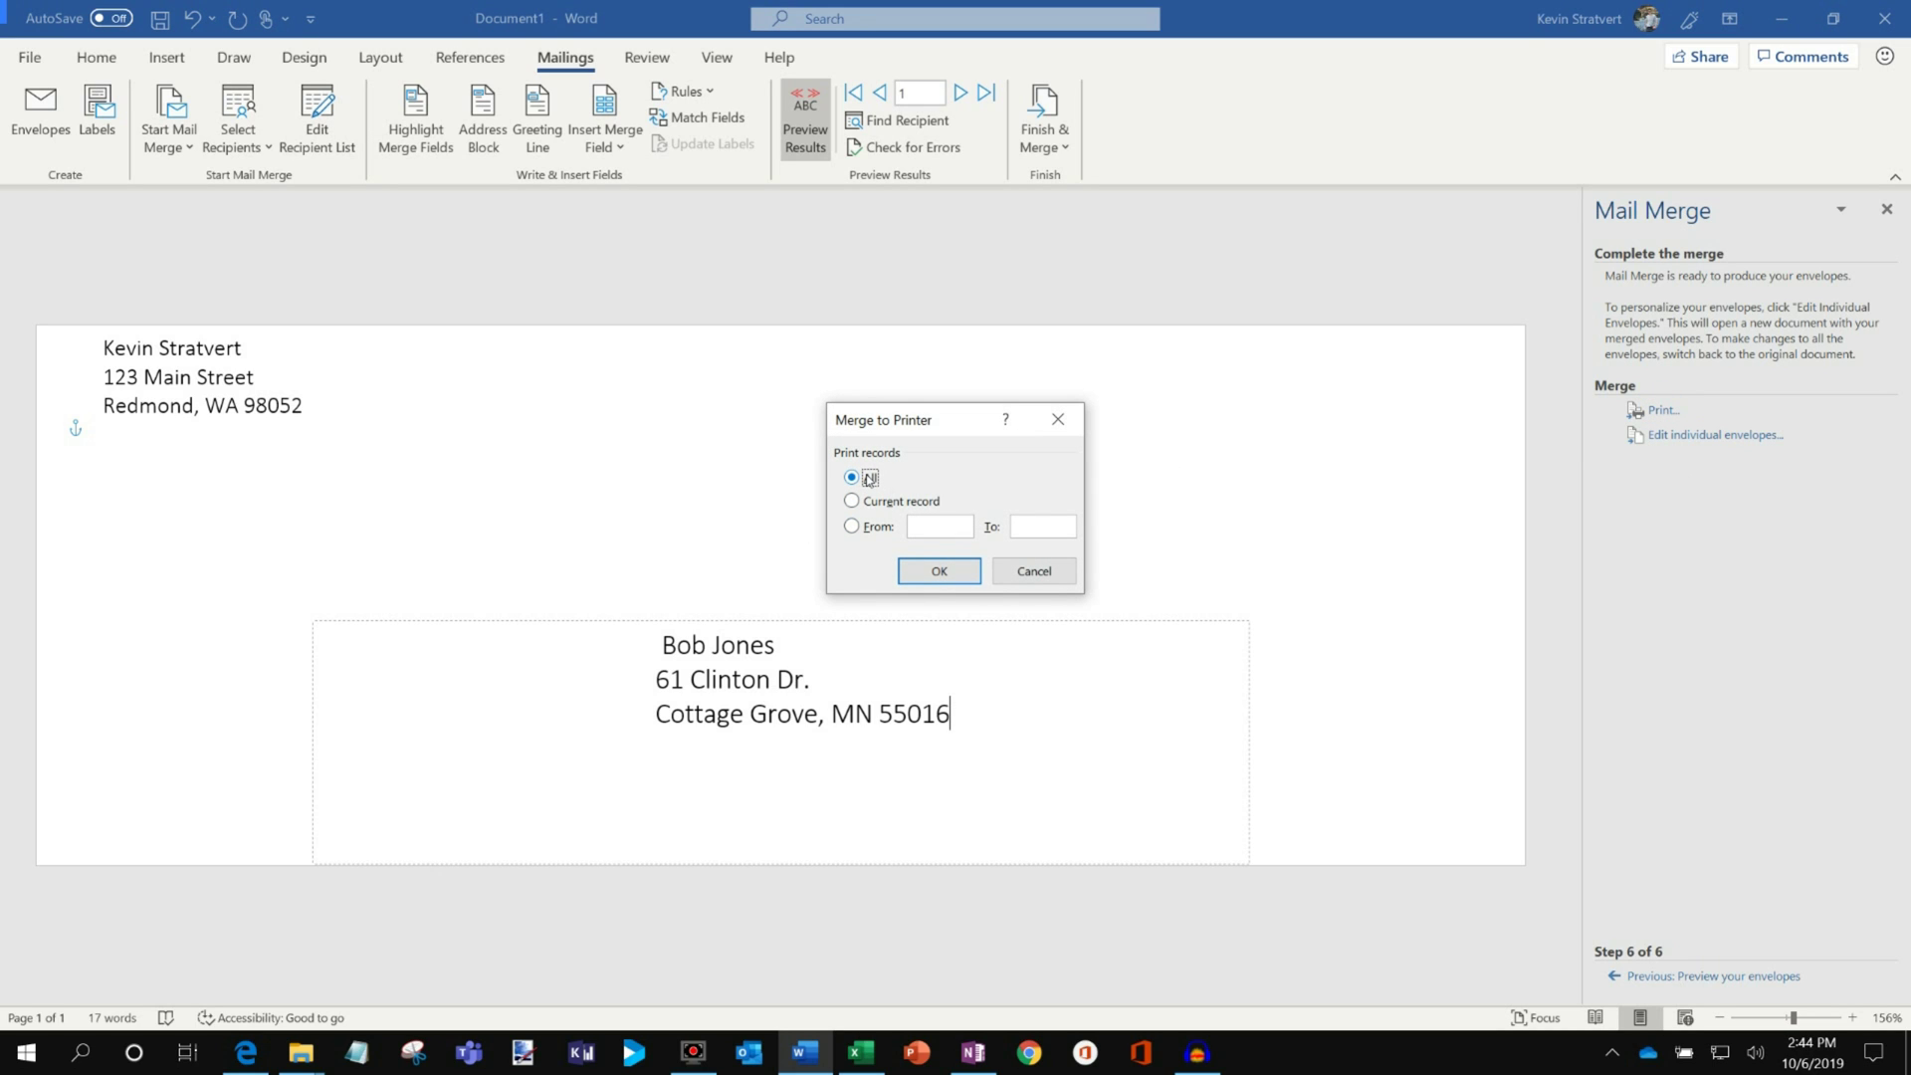
pyautogui.click(884, 502)
pyautogui.click(940, 572)
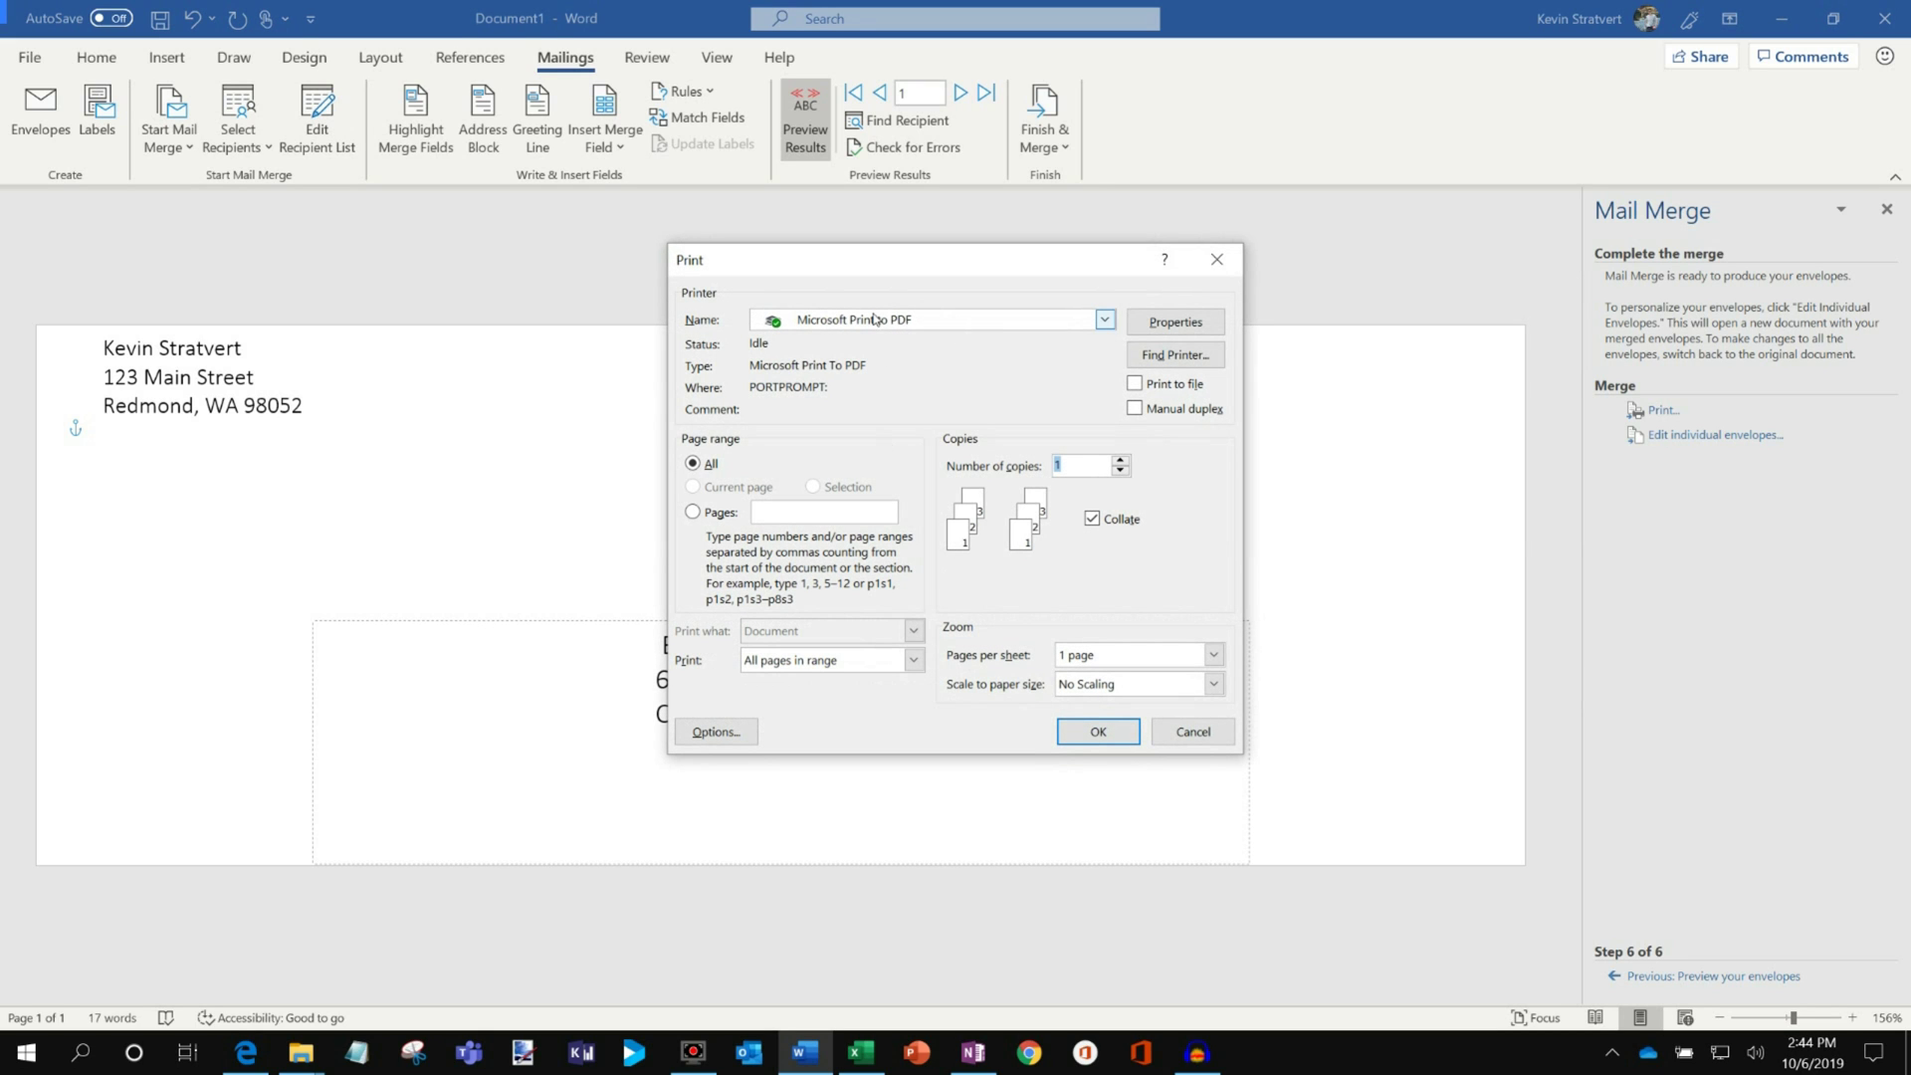
pyautogui.click(1098, 731)
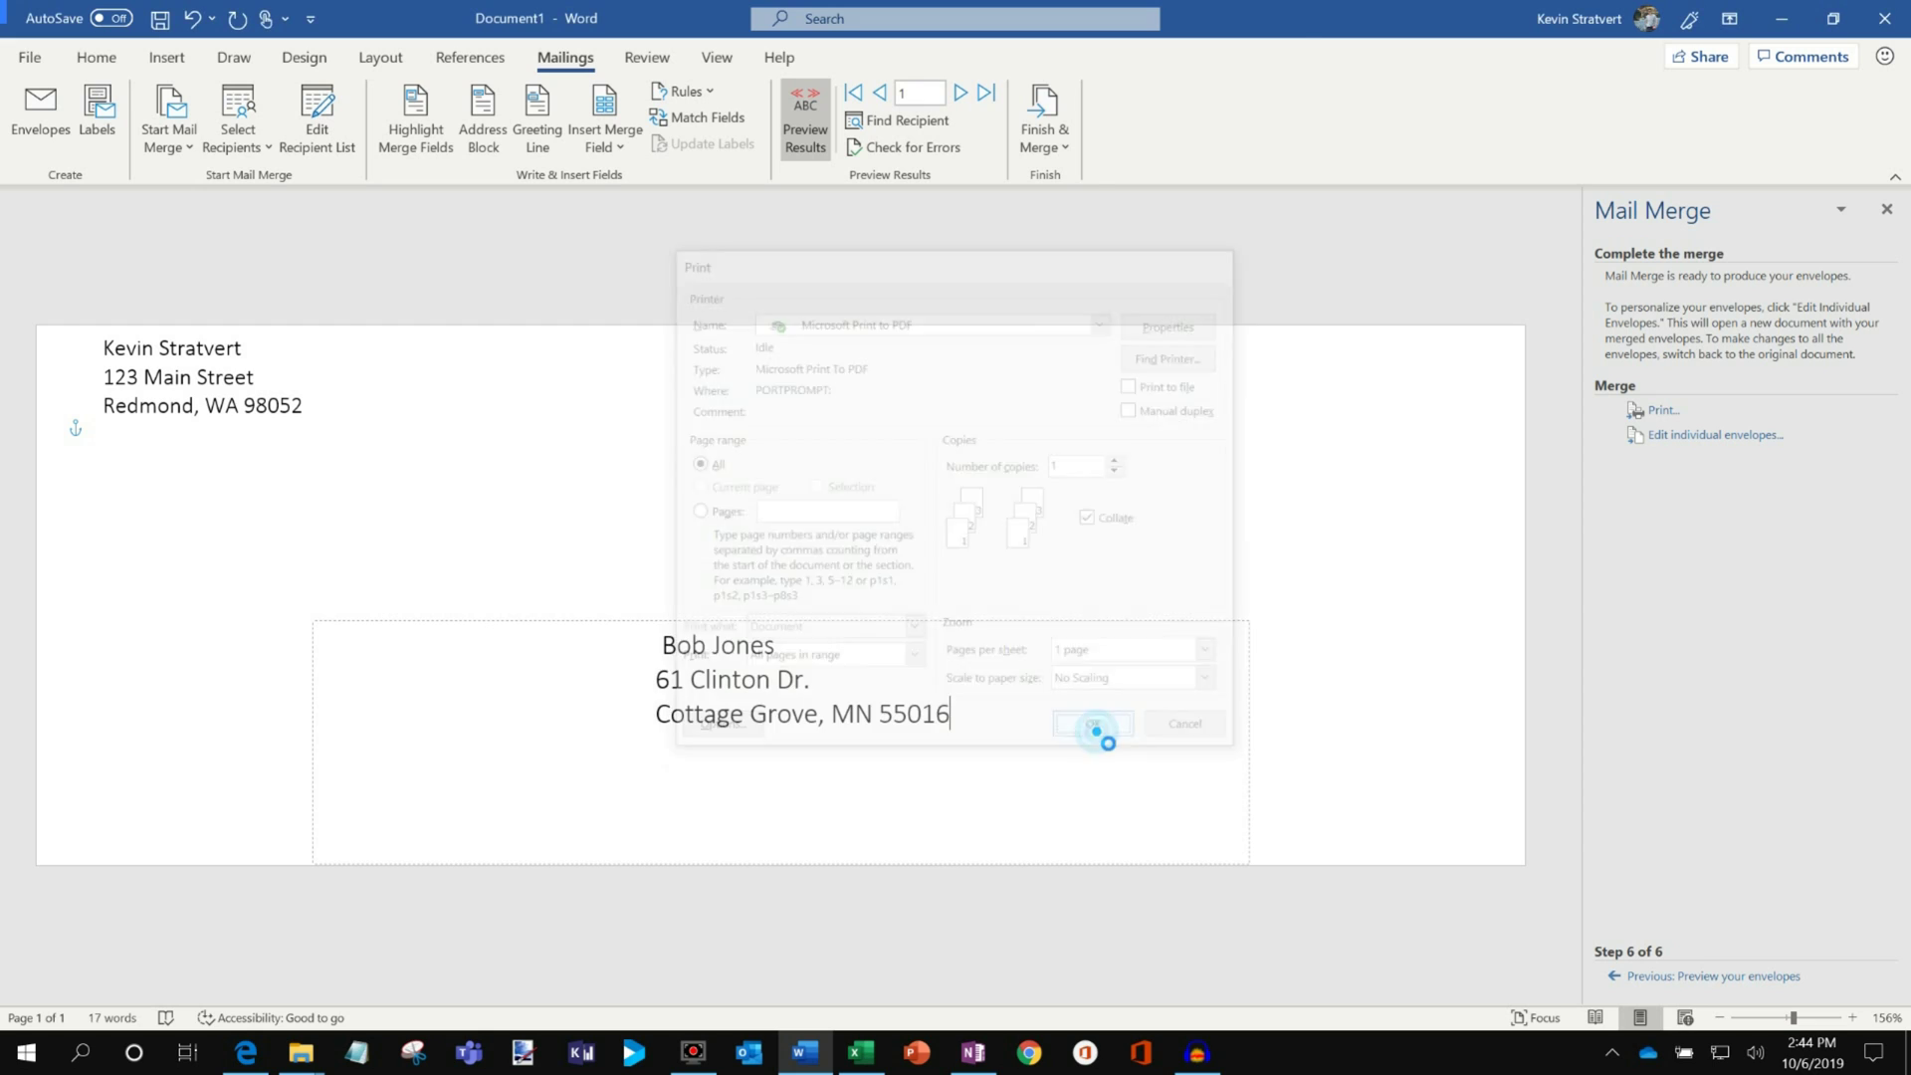
pyautogui.write('test3')
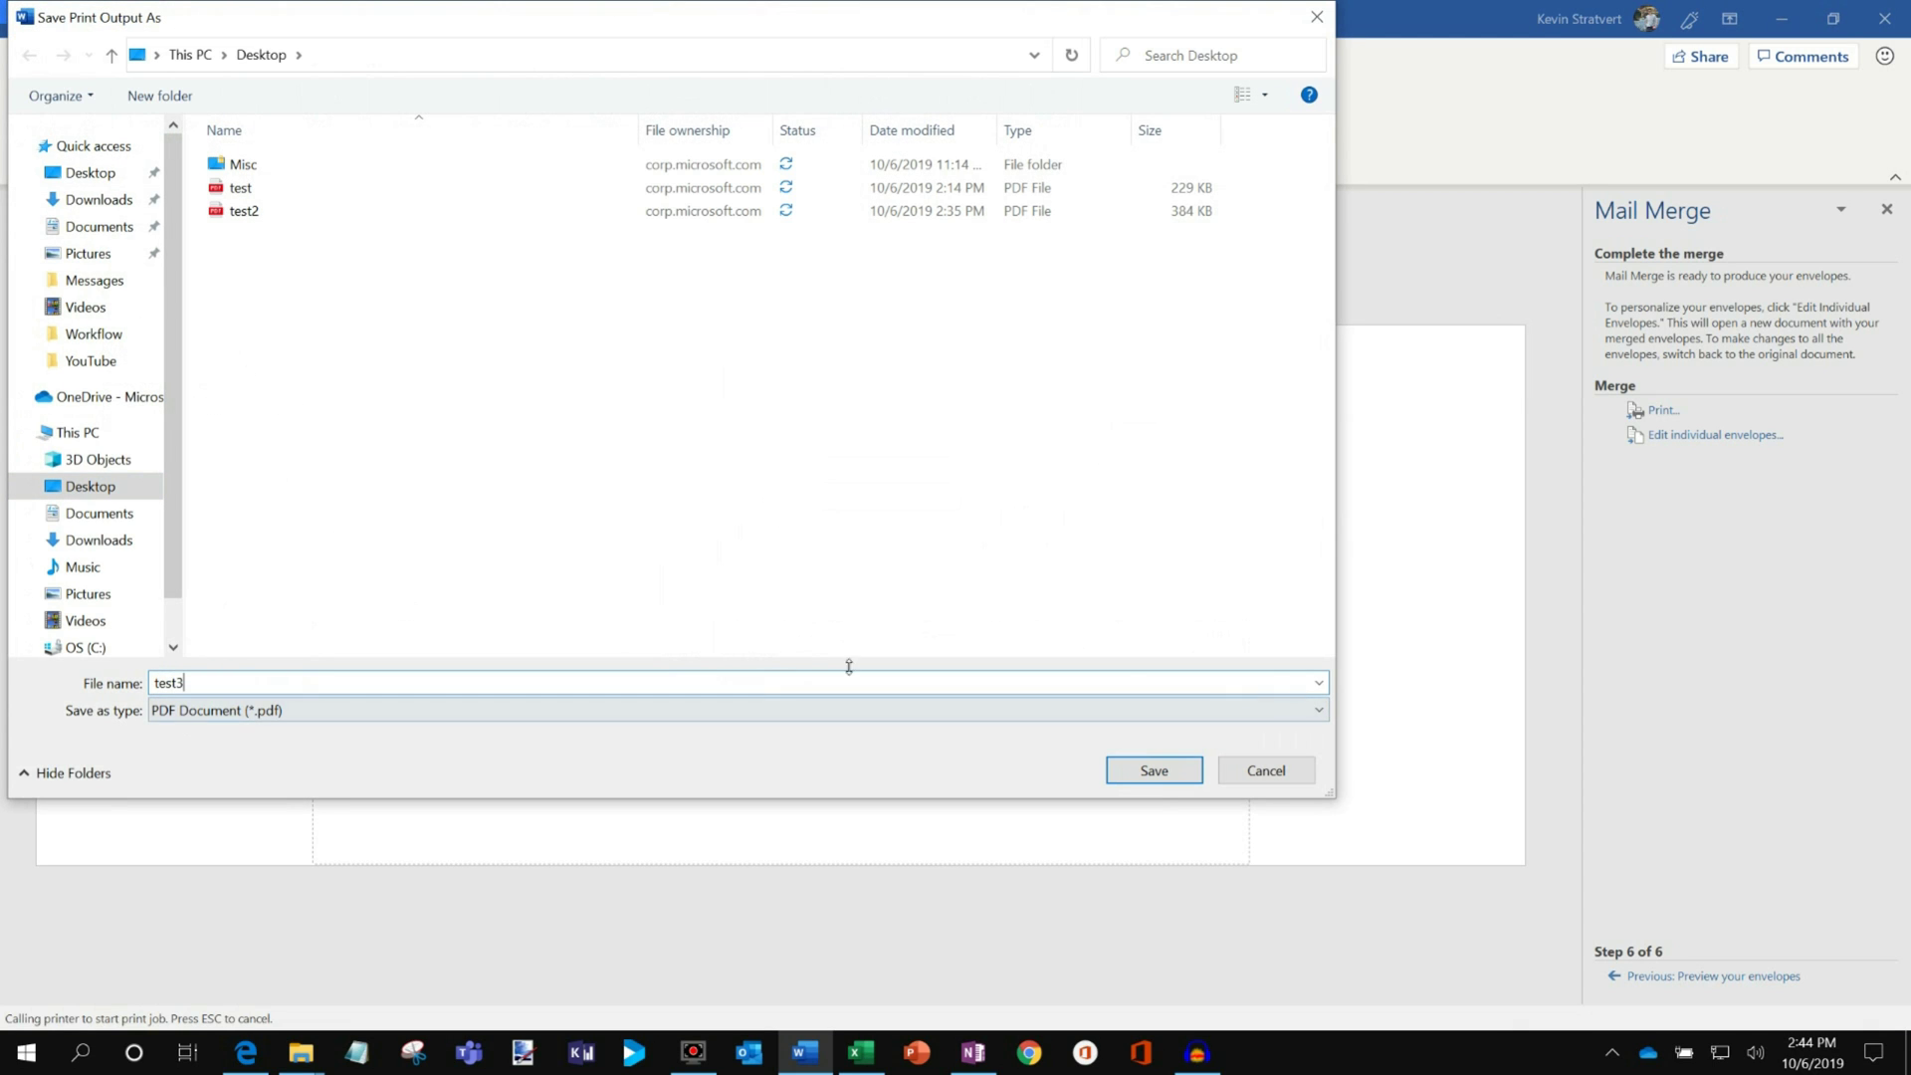
pyautogui.click(1152, 772)
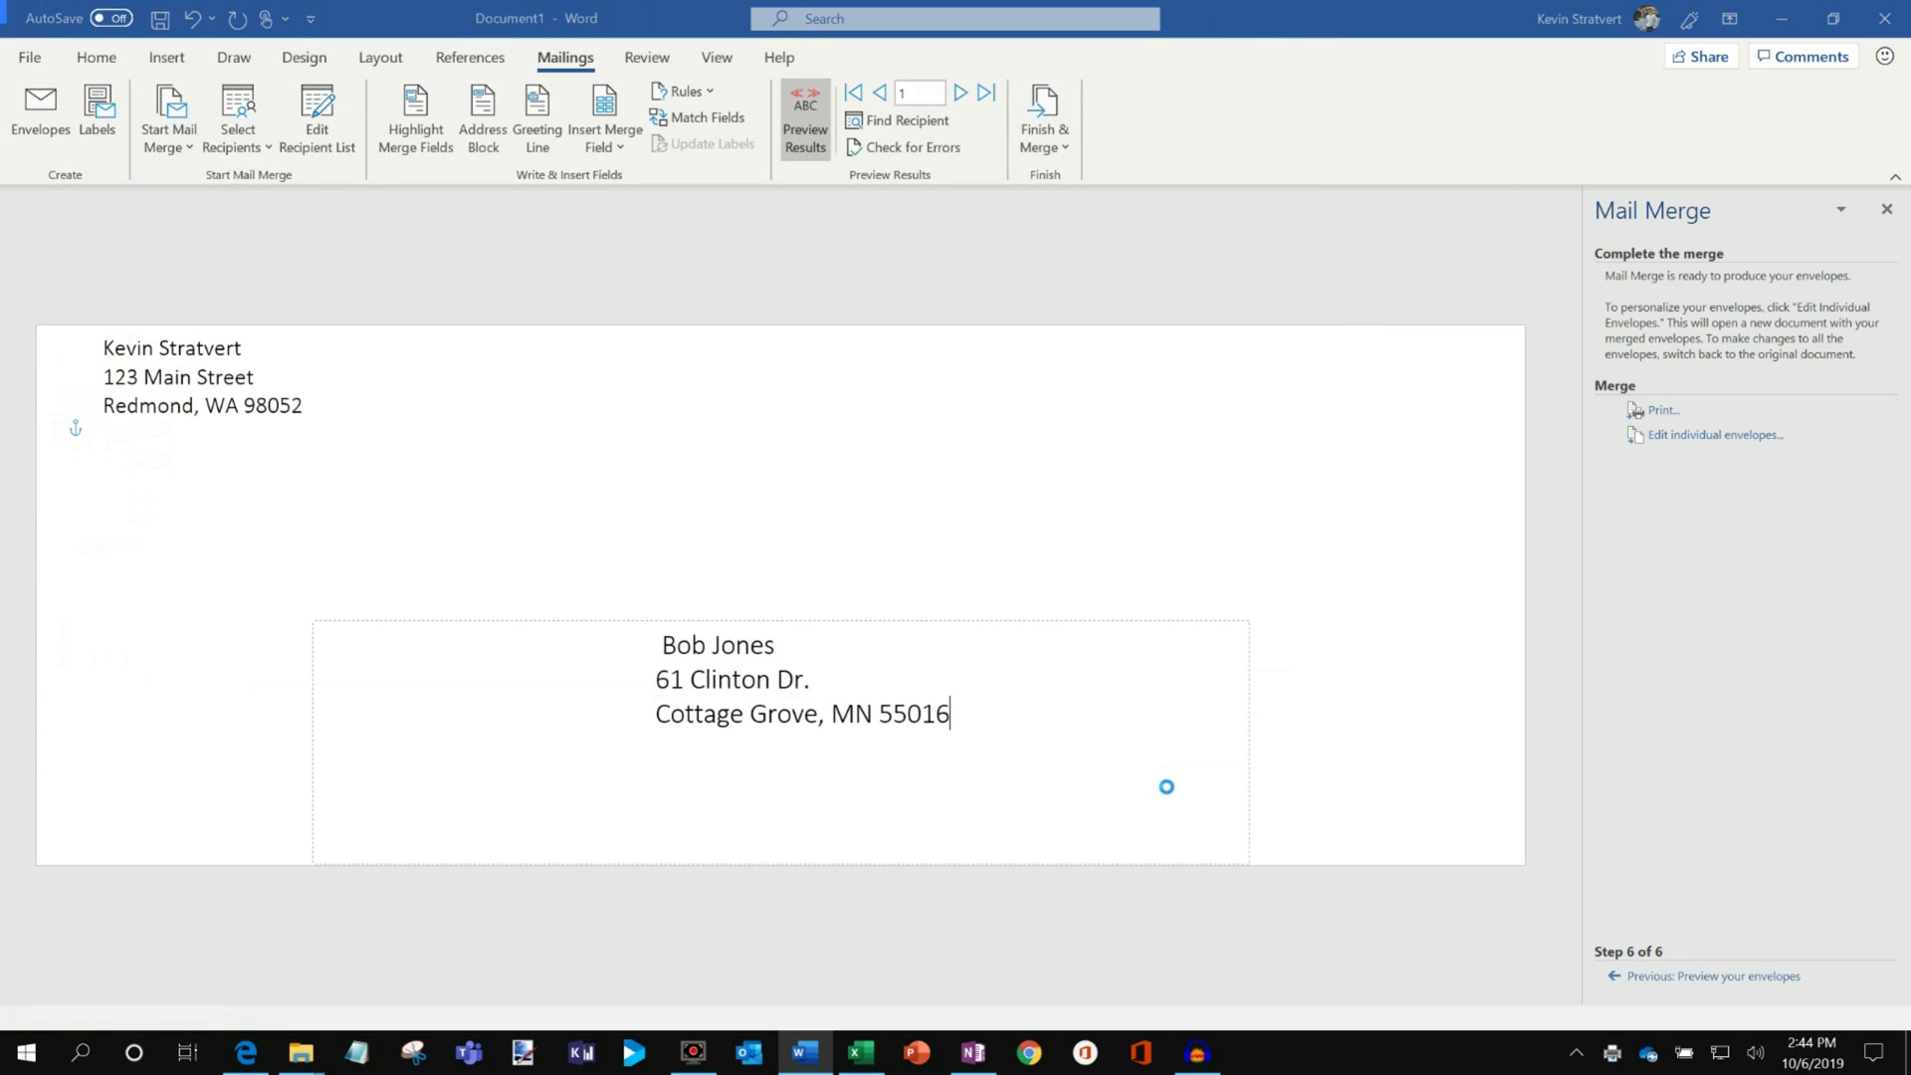
# - Open test3.pdf from the desktop in Edge to check both addresses, then return to the desktop
pyautogui.click(1782, 21)
pyautogui.click(1782, 18)
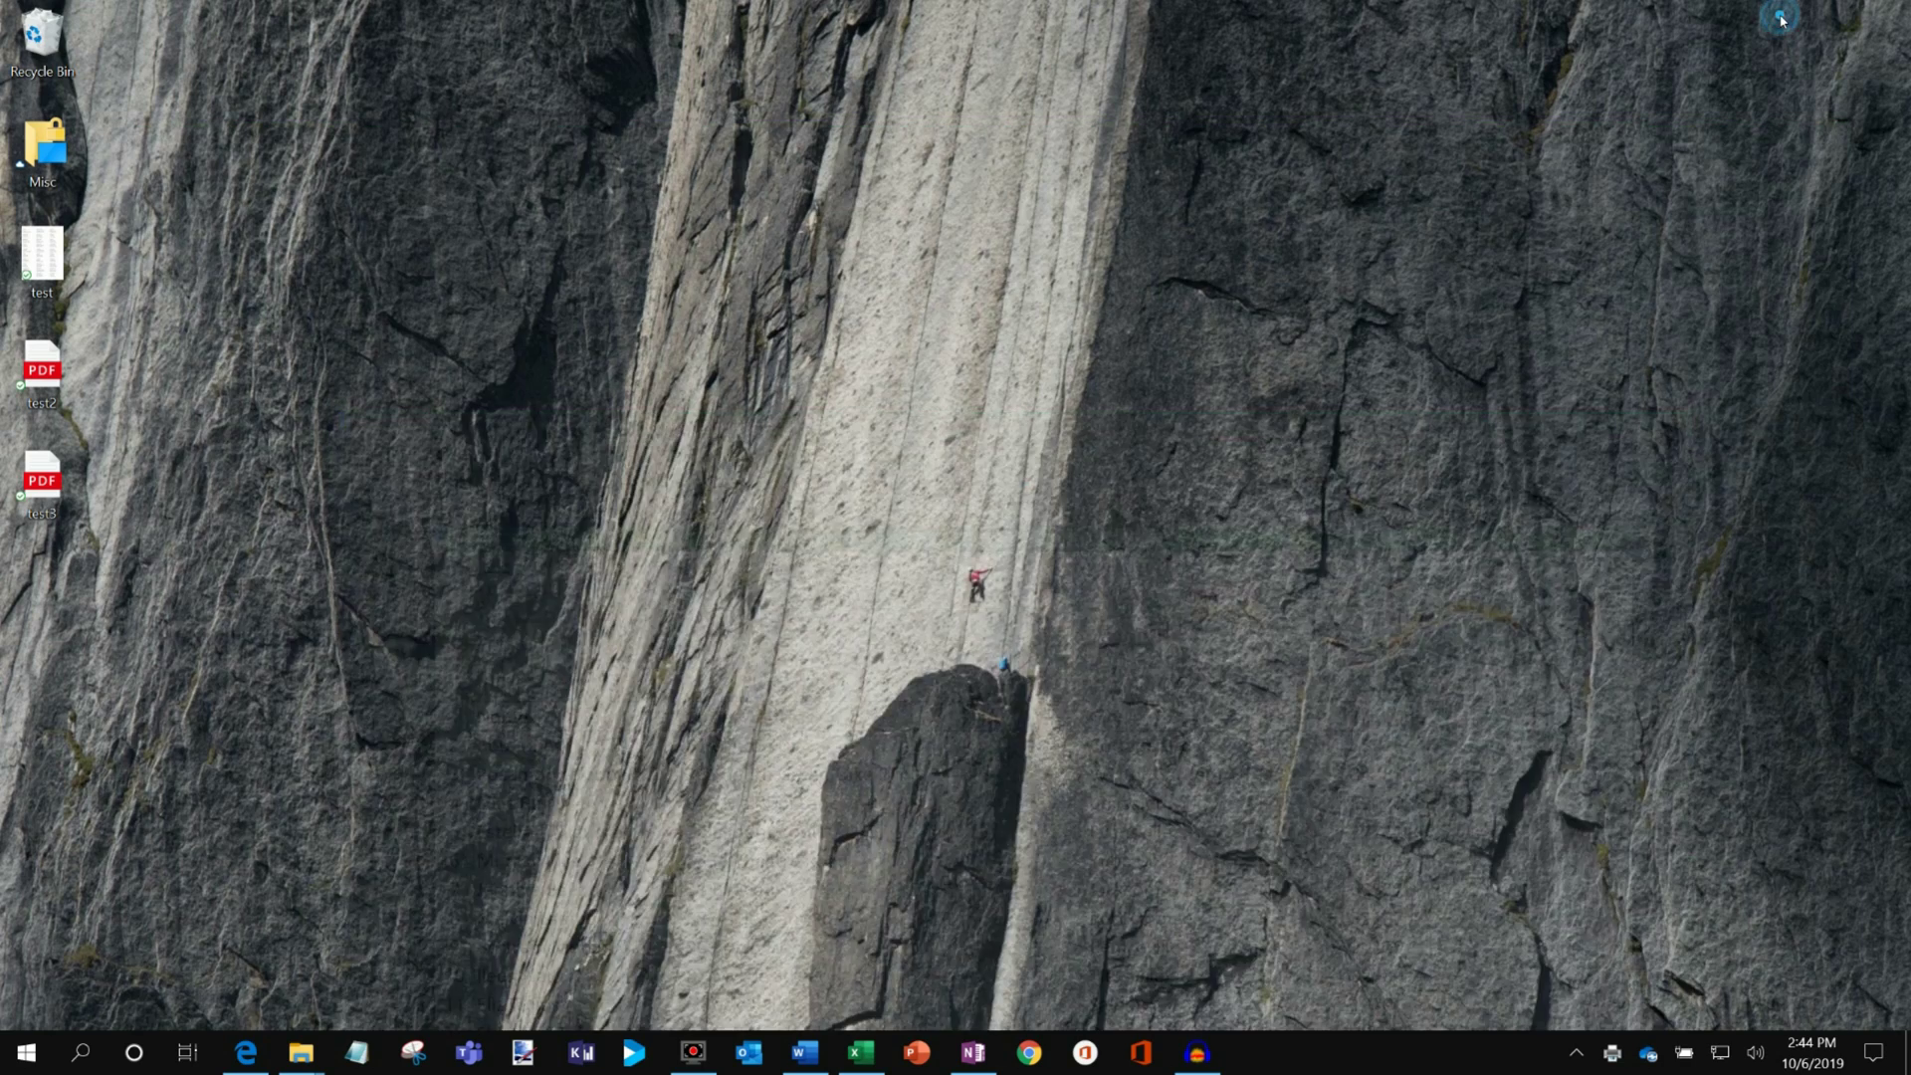
pyautogui.doubleClick(50, 476)
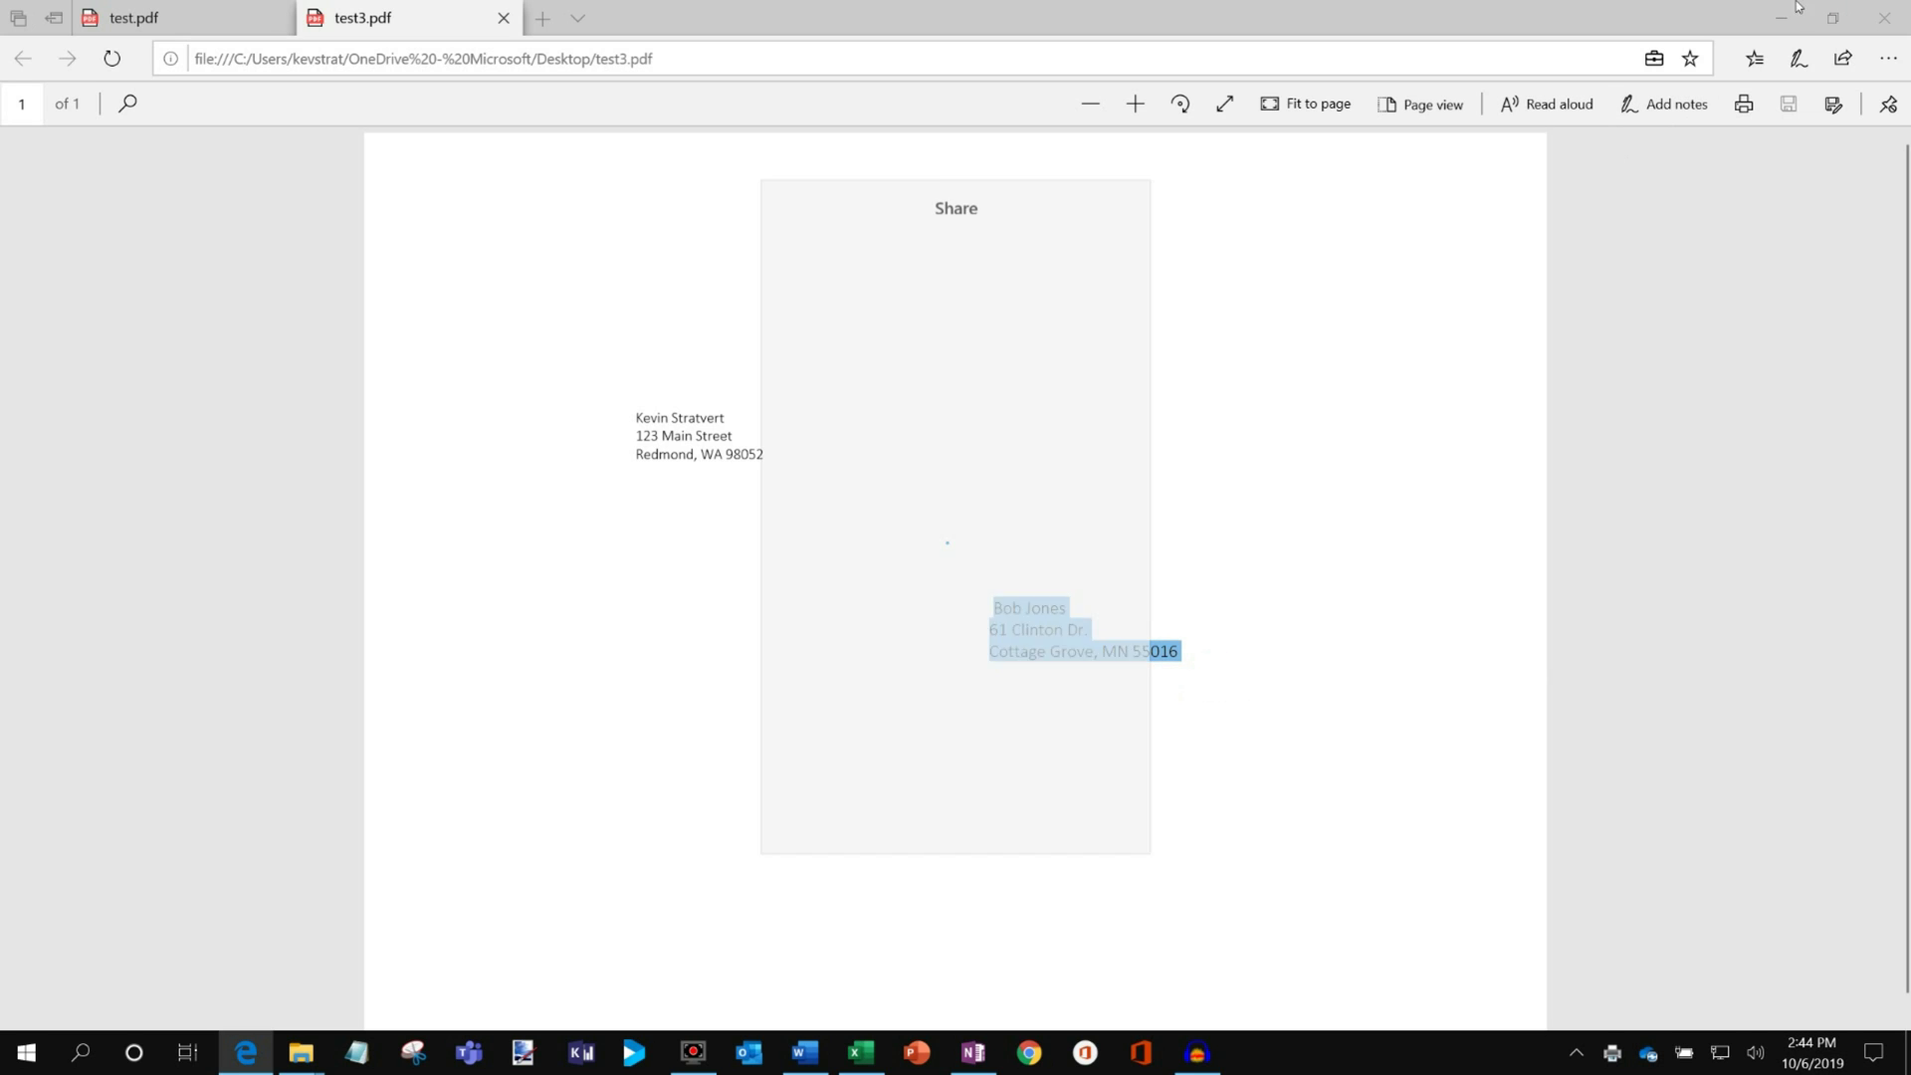
pyautogui.click(1782, 18)
pyautogui.click(1782, 20)
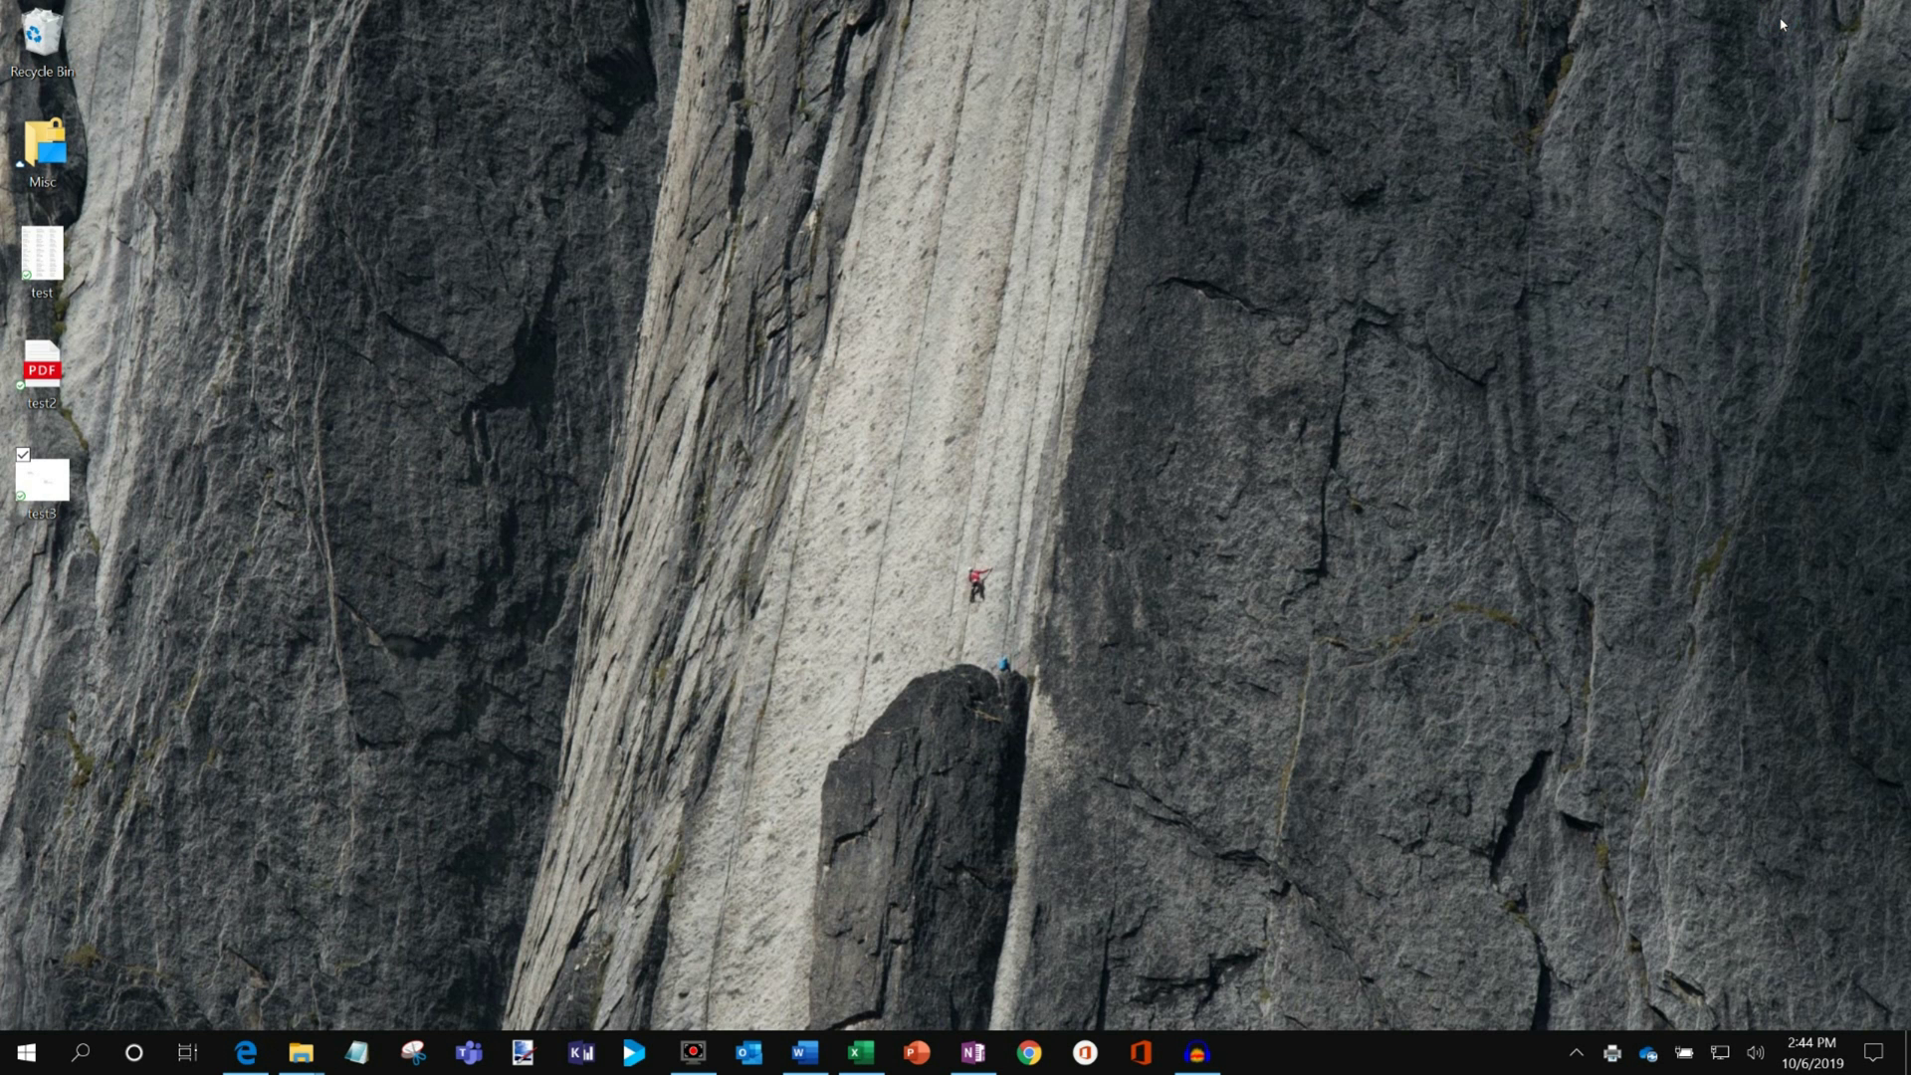